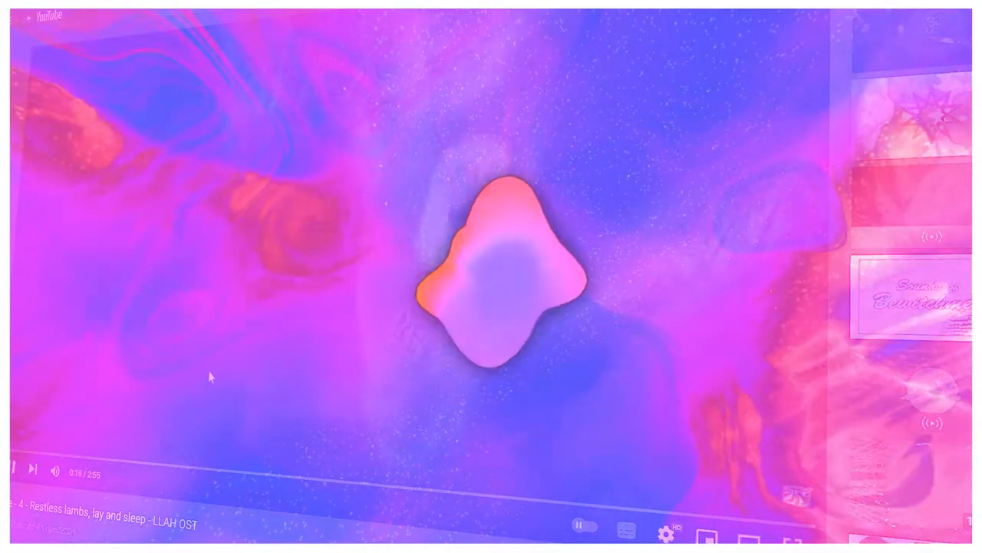
scroll(211, 376, "down", 5)
scroll(211, 376, "down", 3)
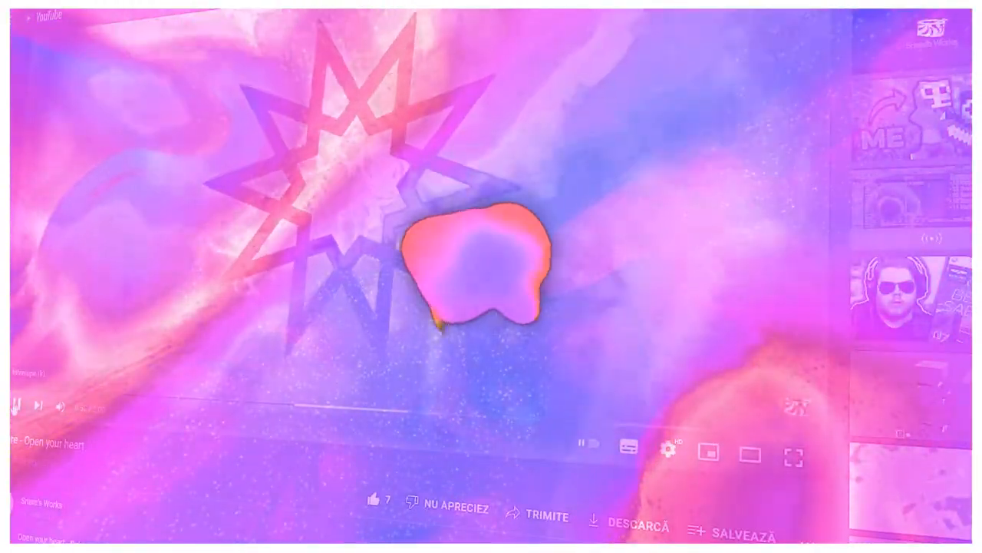
scroll(491, 307, "down", 3)
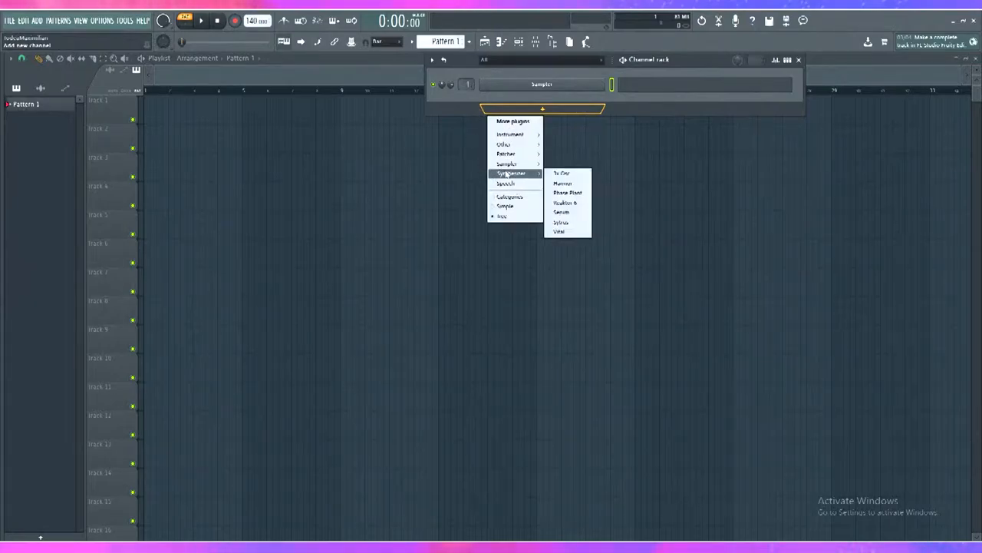
Step: Load Phase Plant as a new instrument channel and move its window up for room
left_click(568, 193)
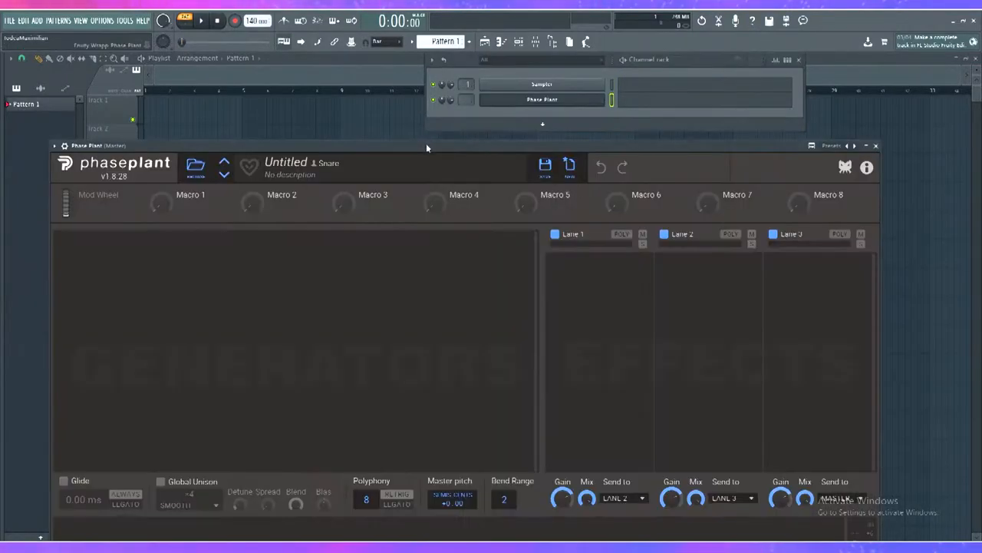
left_click_drag(463, 93, 446, 60)
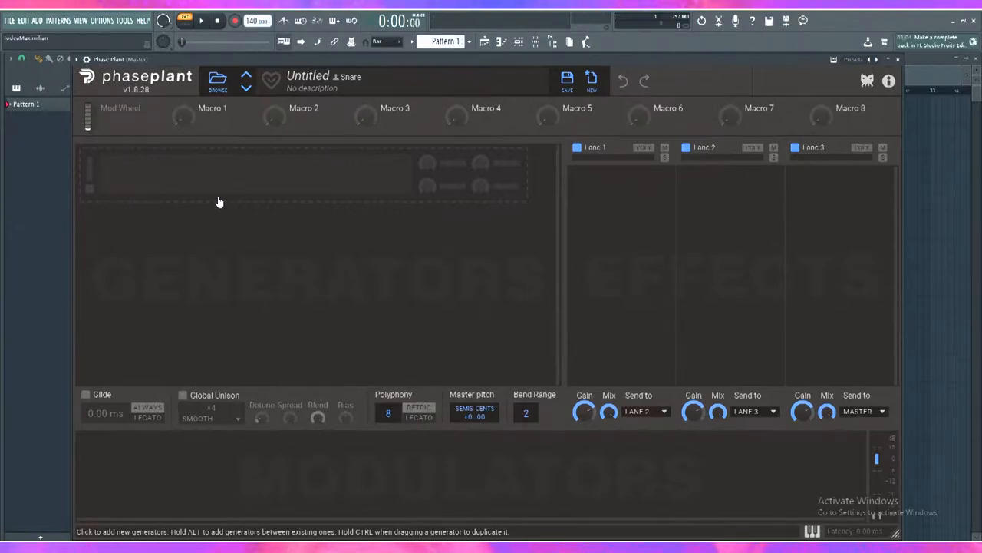
Step: Add an analog generator and switch its waveform from sawtooth to sine
left_click(219, 202)
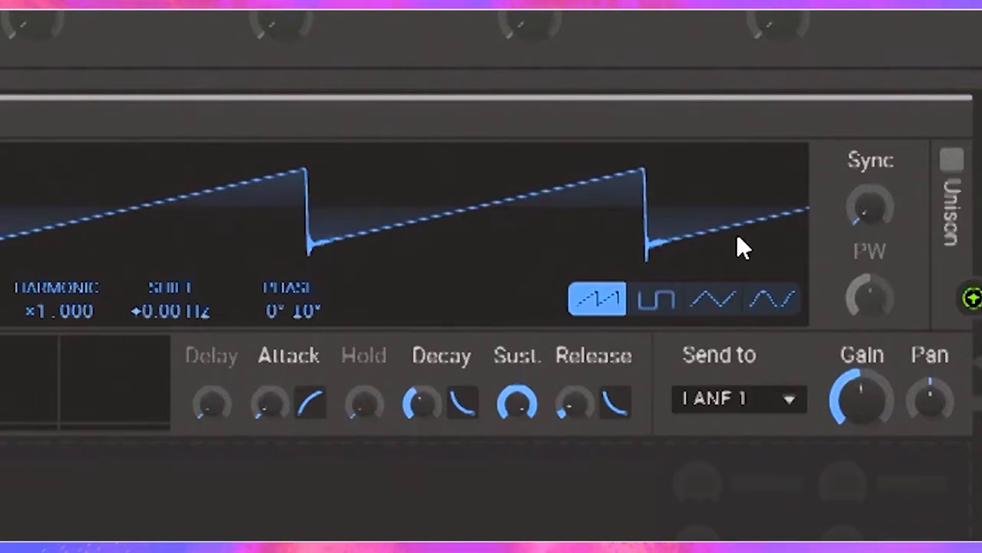
left_click(771, 300)
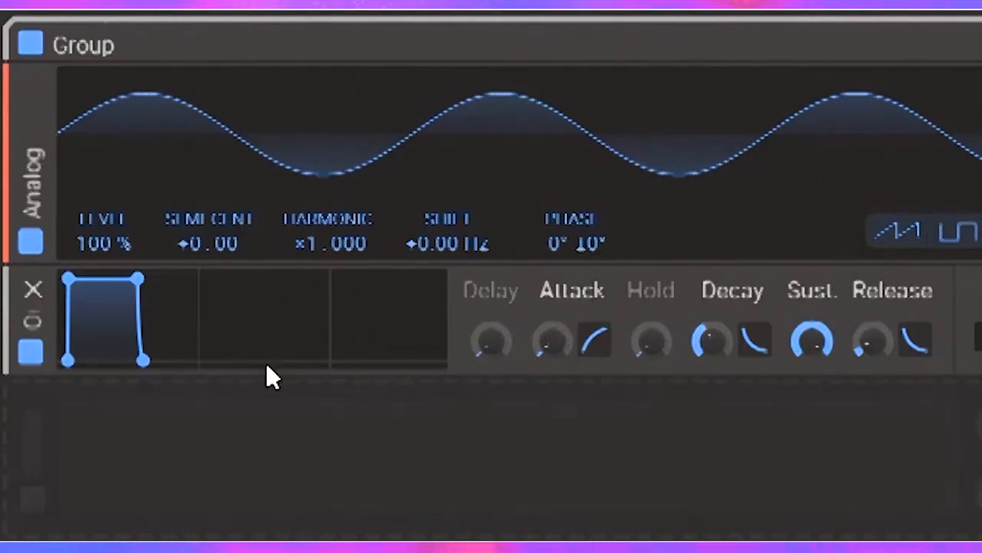
Step: Shape the amp envelope: attack a few ms, decay about 251 ms, sustain at minimum
left_click_drag(554, 341, 554, 307)
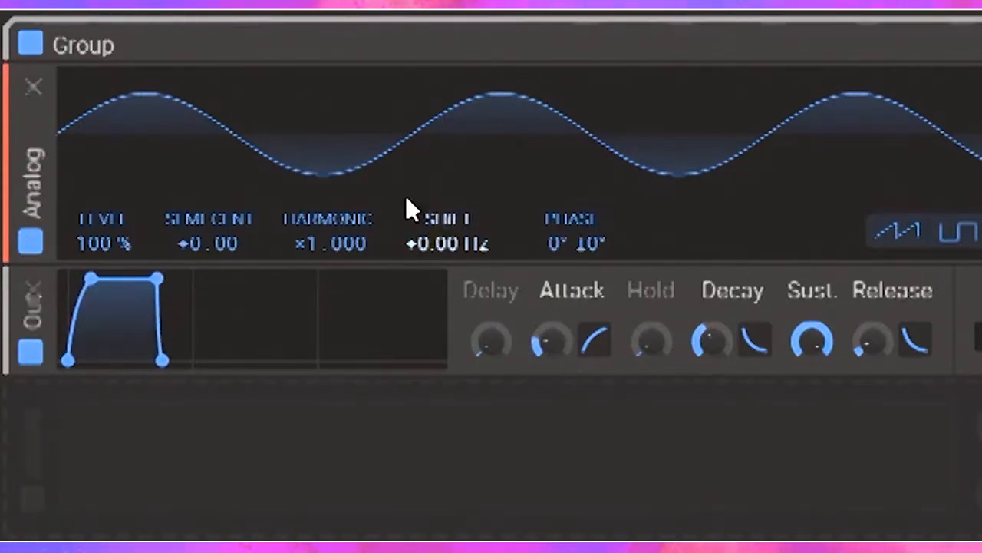
left_click_drag(554, 342, 554, 361)
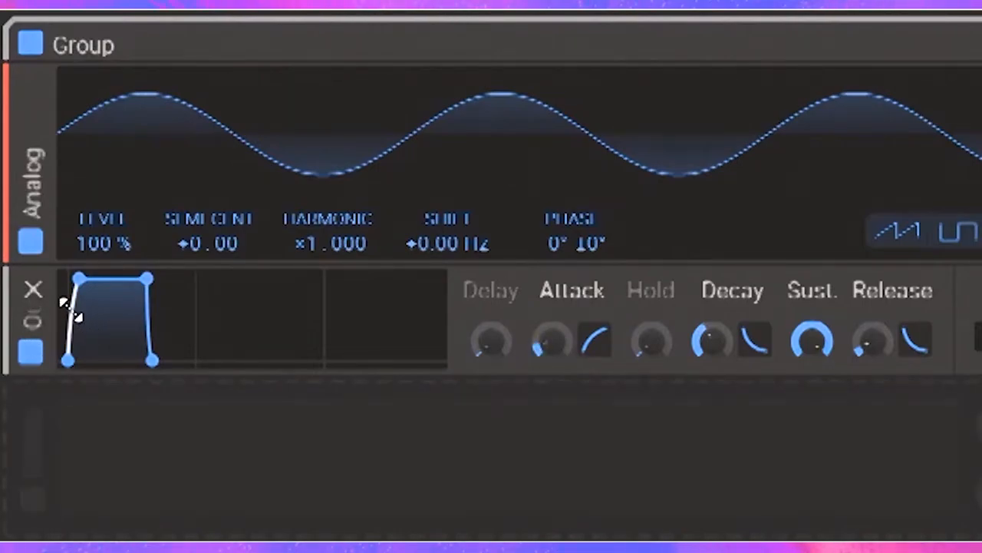
left_click_drag(713, 342, 714, 307)
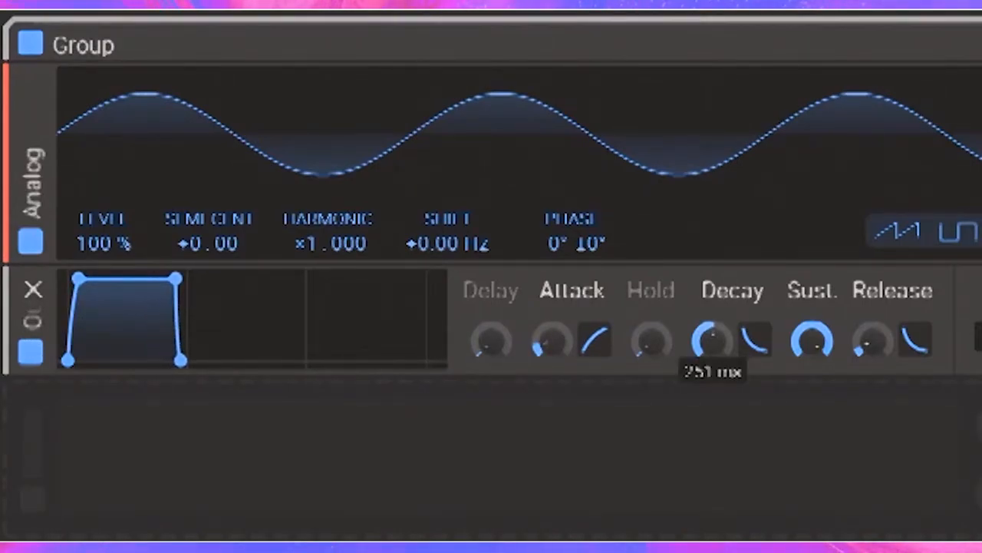
left_click_drag(811, 342, 810, 399)
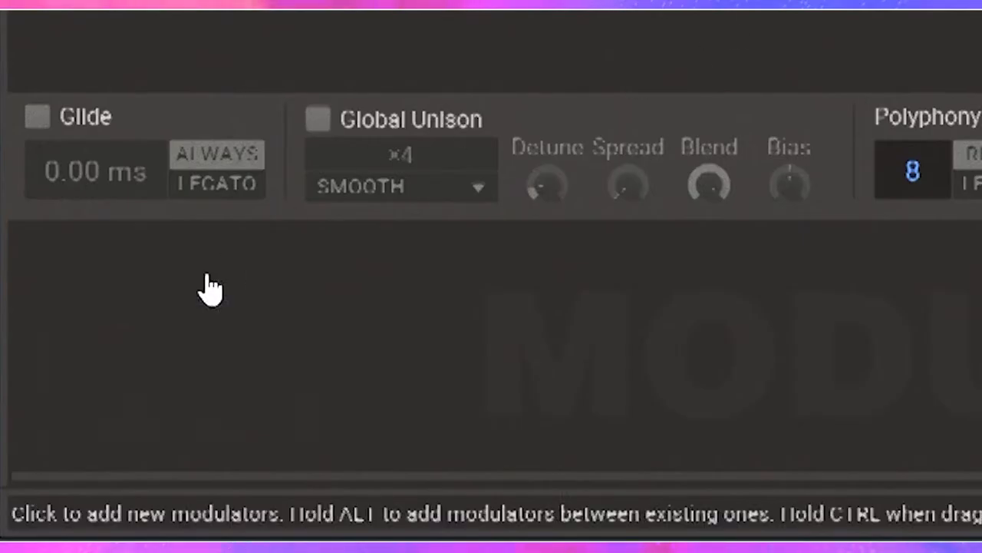
Step: Add an Envelope modulator with zero attack and sustain, ~45 ms exponential decay, short release
left_click(142, 471)
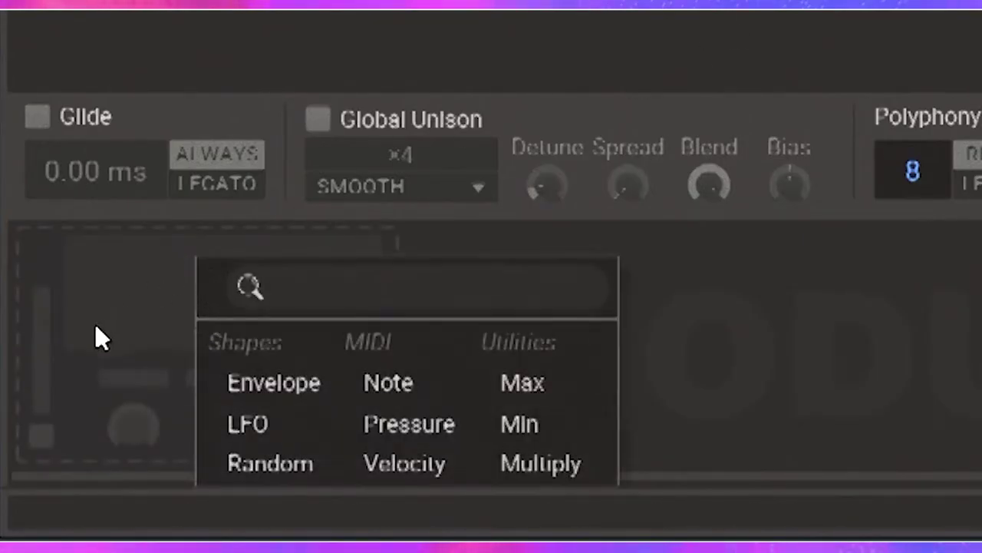
left_click(239, 388)
left_click_drag(178, 427, 178, 453)
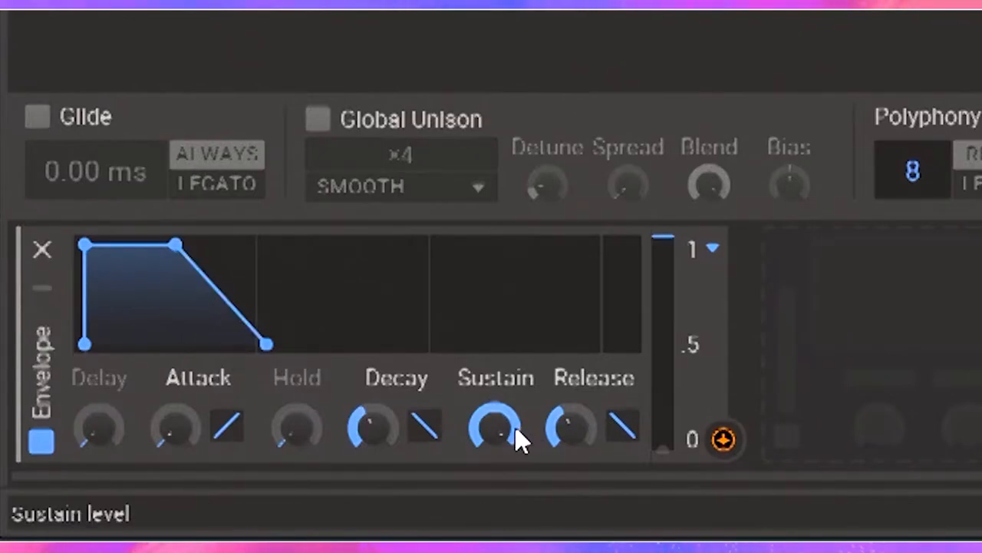
left_click_drag(498, 426, 497, 476)
left_click_drag(572, 426, 572, 453)
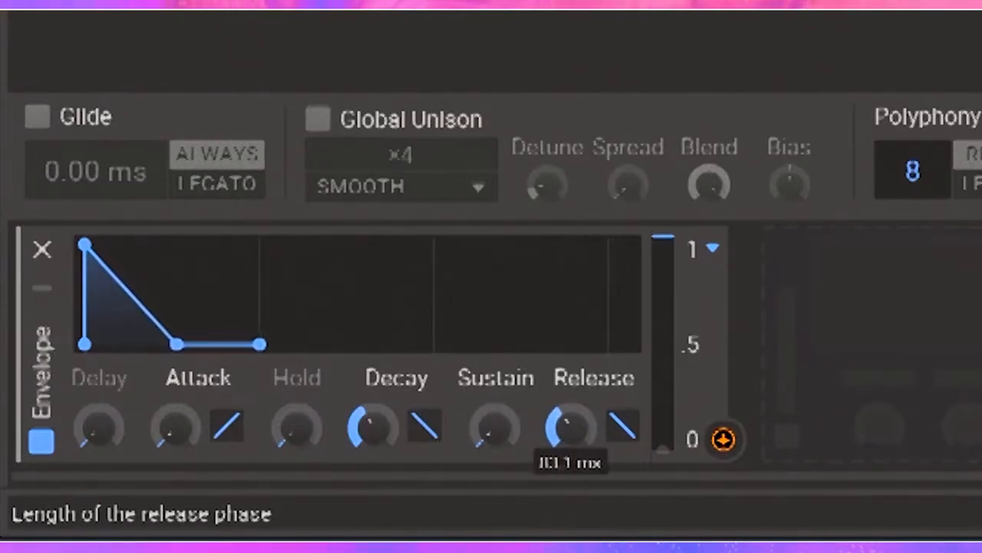
left_click_drag(373, 427, 372, 461)
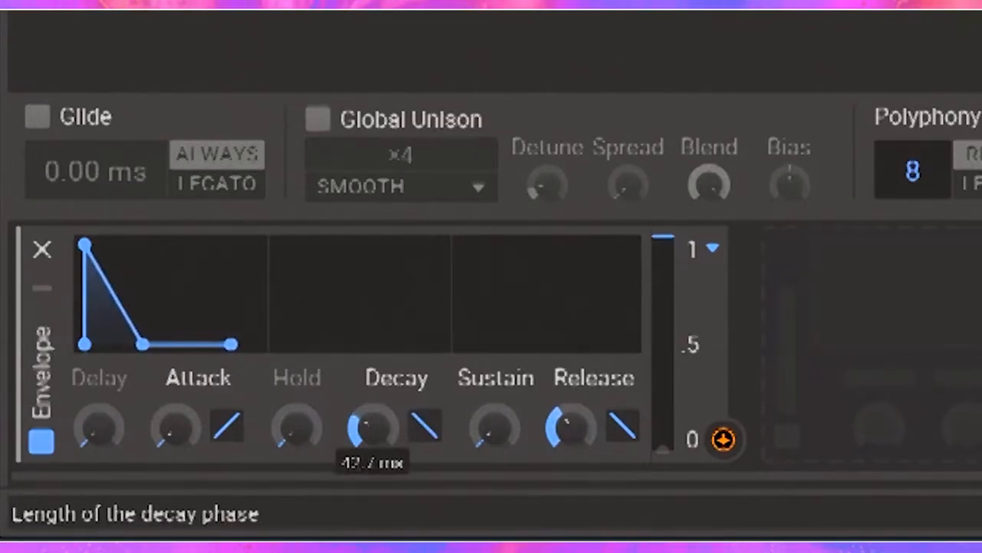
left_click_drag(424, 426, 424, 399)
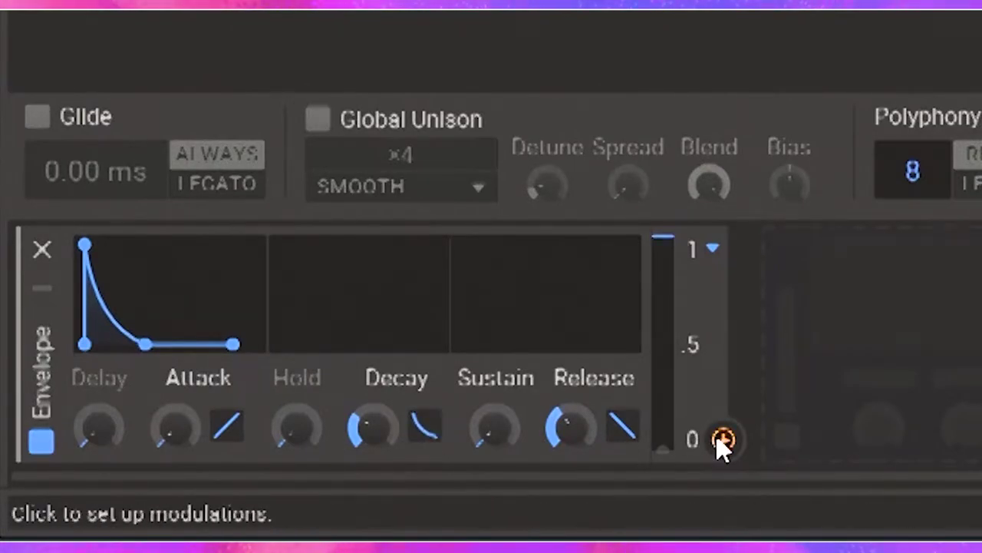
Step: Route the new envelope to the oscillator's pitch at +24 semitones
left_click(723, 439)
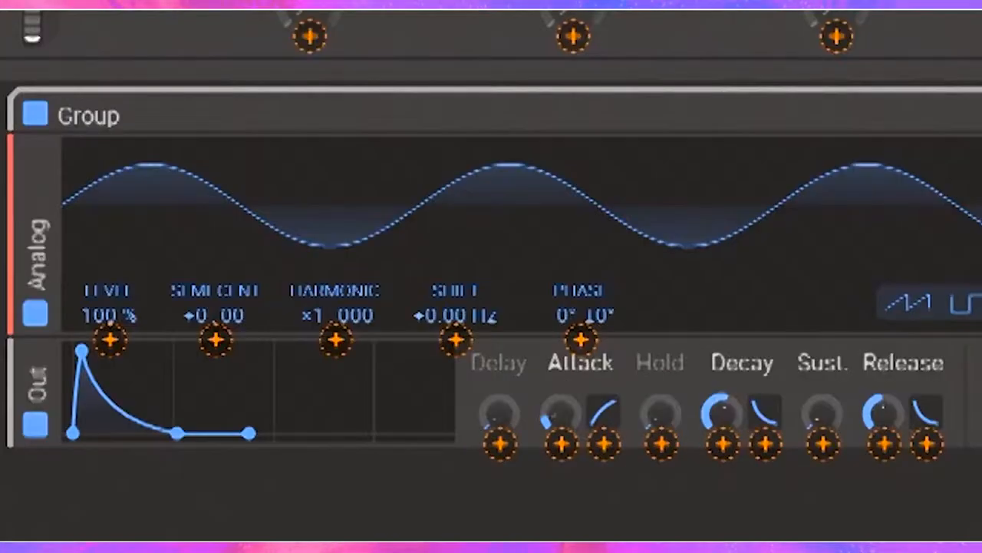
left_click_drag(215, 341, 214, 307)
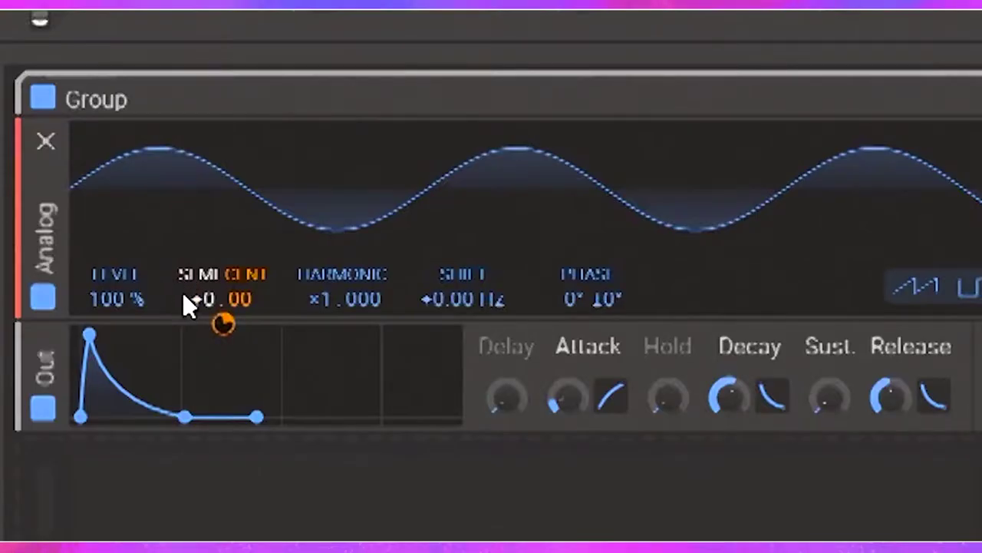
Step: Drop the oscillator to -12 semitones, tweak attack and add a ~24.5 ms hold to the amp envelope
mouse_move(150, 224)
left_mouse_down()
mouse_move(150, 238)
mouse_move(184, 238)
left_mouse_up()
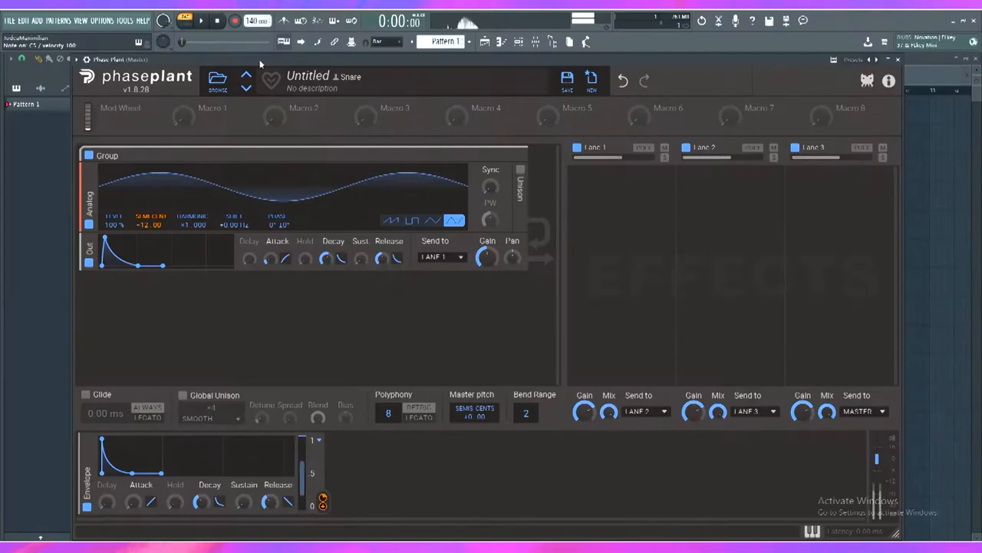
mouse_move(307, 253)
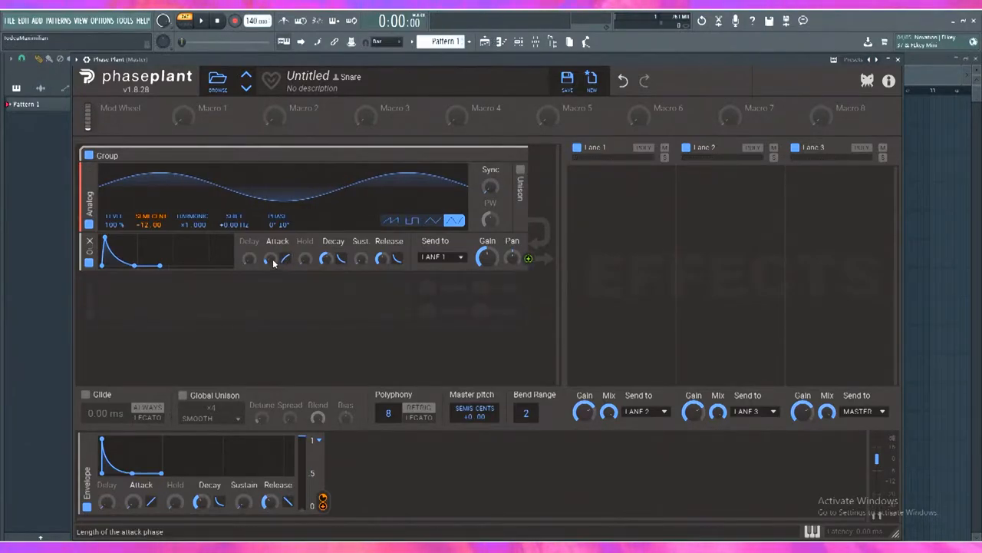
left_click_drag(273, 264, 273, 260)
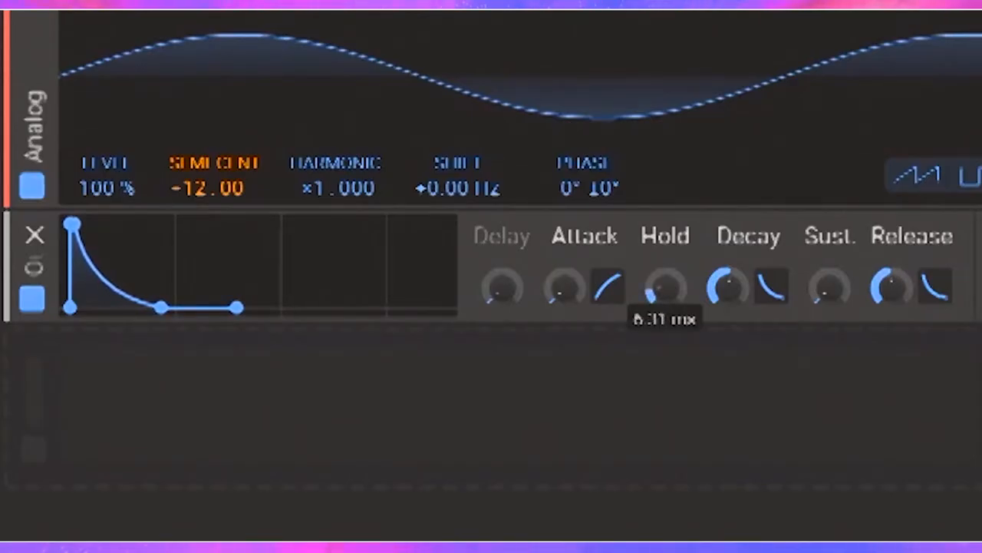
left_click_drag(665, 290, 665, 268)
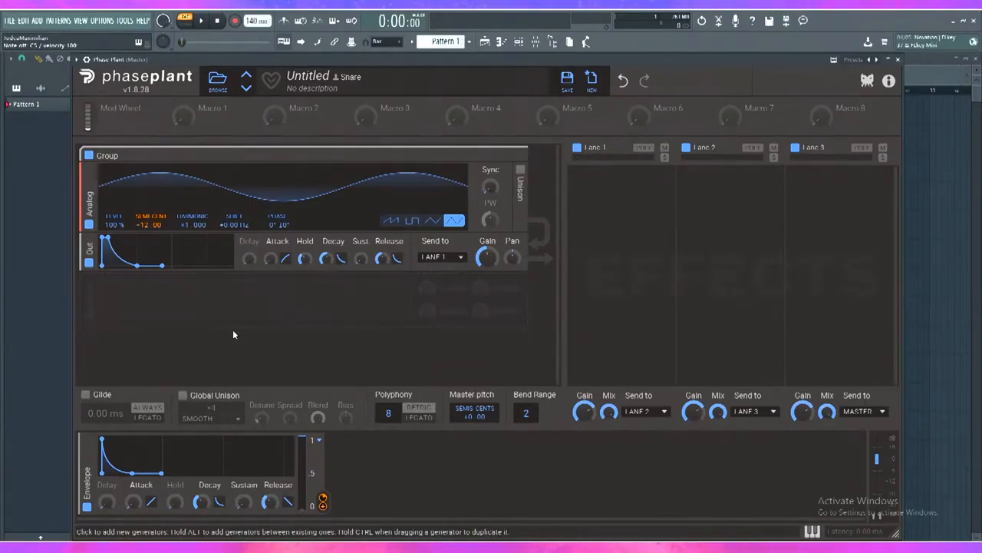
Step: Add a Noise generator in a new second group and cut its envelope decay to about 6.7 ms
left_click(271, 334)
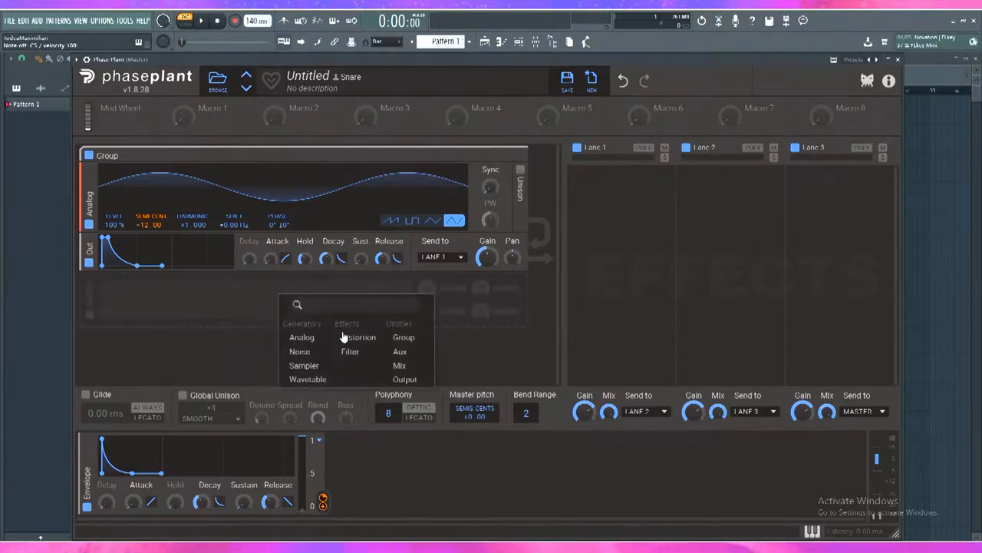
left_click(399, 324)
left_click(227, 351)
left_click(248, 406)
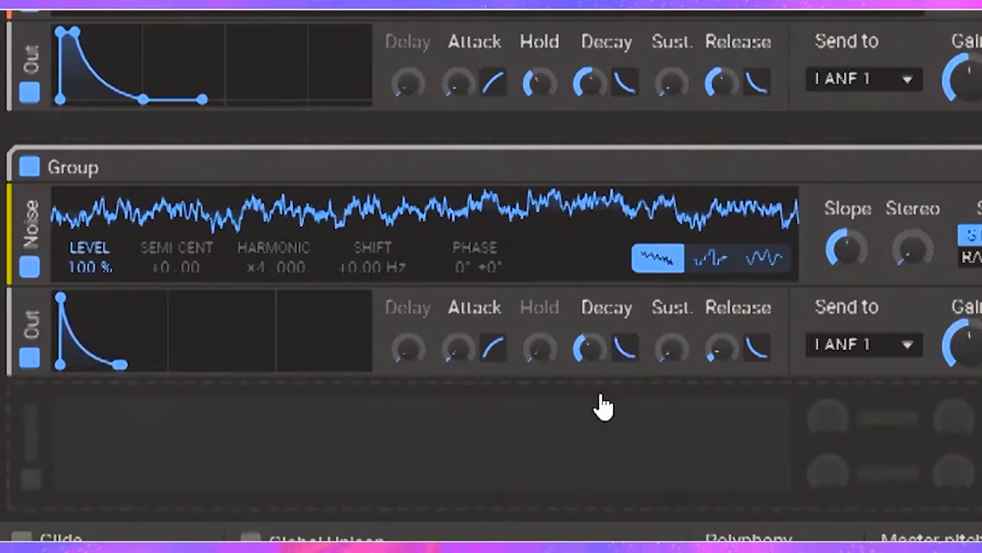
left_click_drag(588, 349, 589, 407)
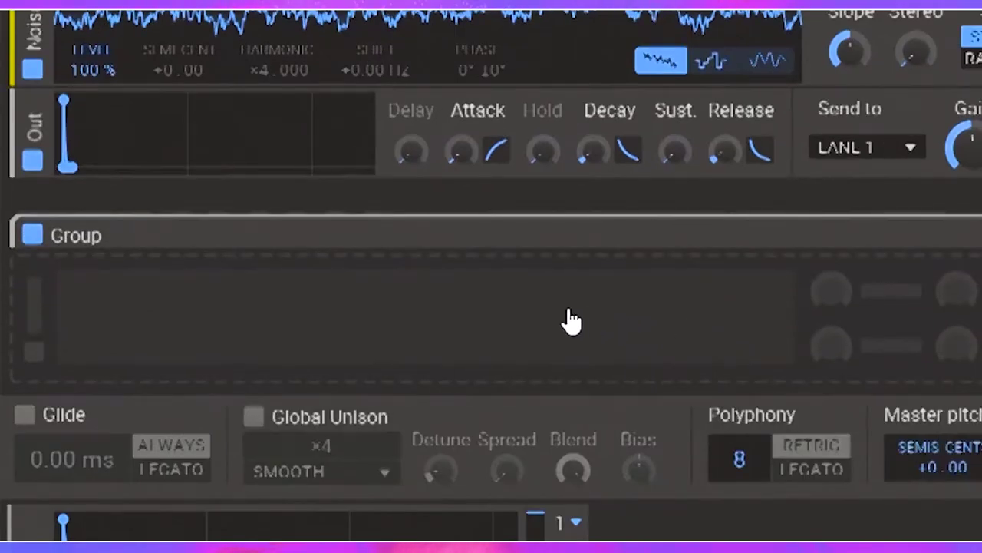
Step: Add a third group with another Noise generator and an output envelope
left_click(568, 338)
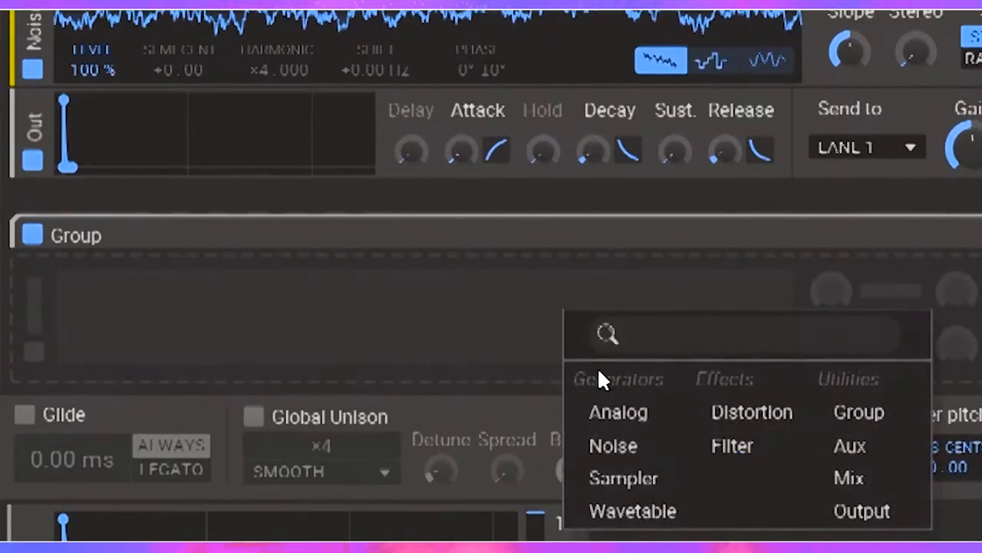
left_click(622, 449)
left_click(606, 429)
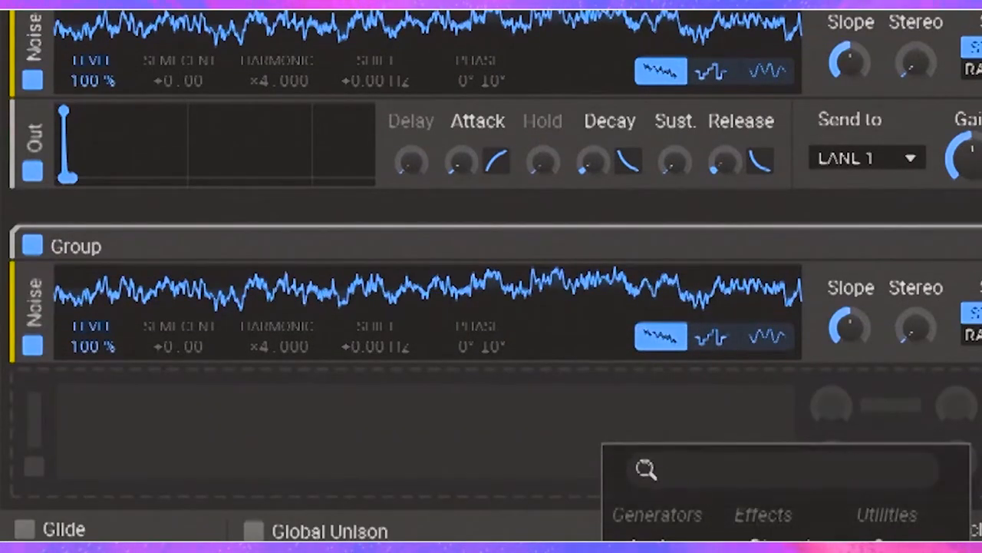
left_click(645, 537)
Step: Set that envelope to attack ~41 ms, release ~58 ms, no sustain and decay ~263 ms
mouse_move(461, 338)
left_mouse_down()
mouse_move(461, 307)
mouse_move(461, 322)
left_mouse_up()
mouse_move(724, 338)
left_mouse_down()
mouse_move(719, 322)
mouse_move(674, 368)
left_mouse_up()
left_click_drag(593, 337, 592, 307)
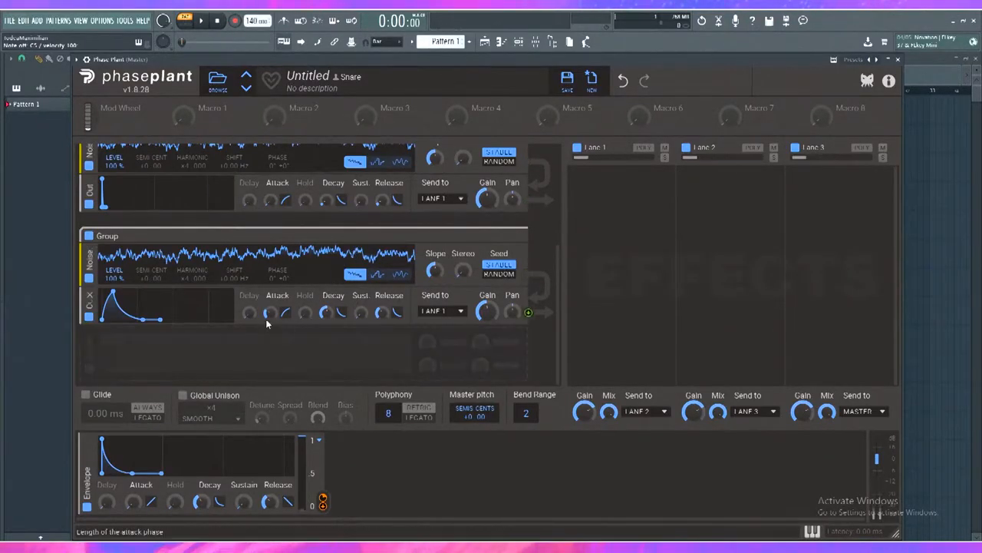
mouse_move(495, 201)
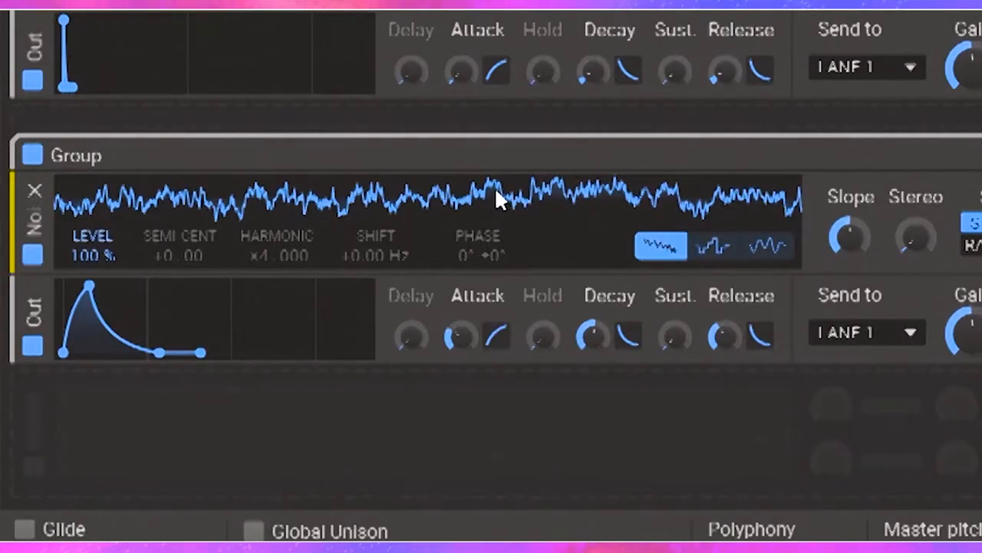
Step: Add a high-pass Filter after the noise layer and boost its Q resonance
right_click(499, 296)
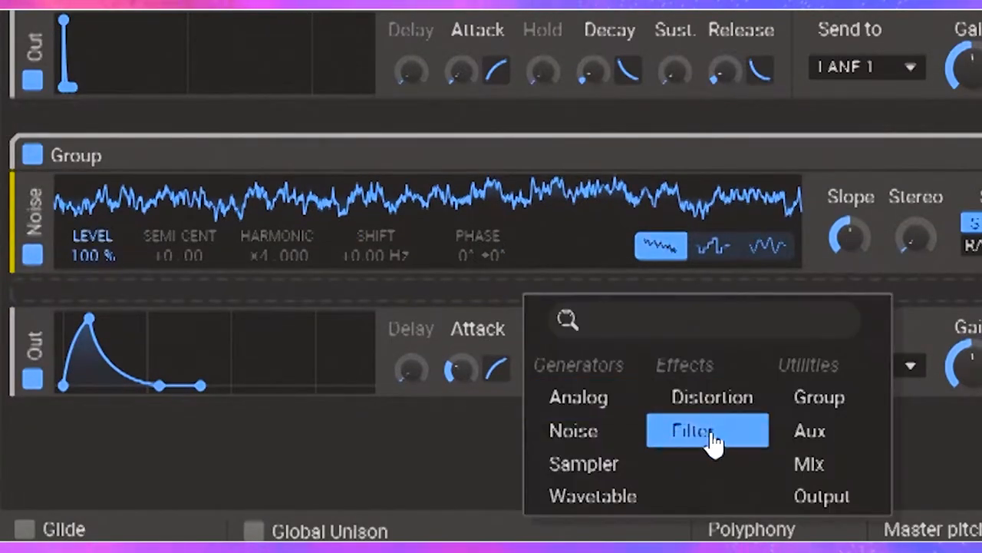
left_click(694, 429)
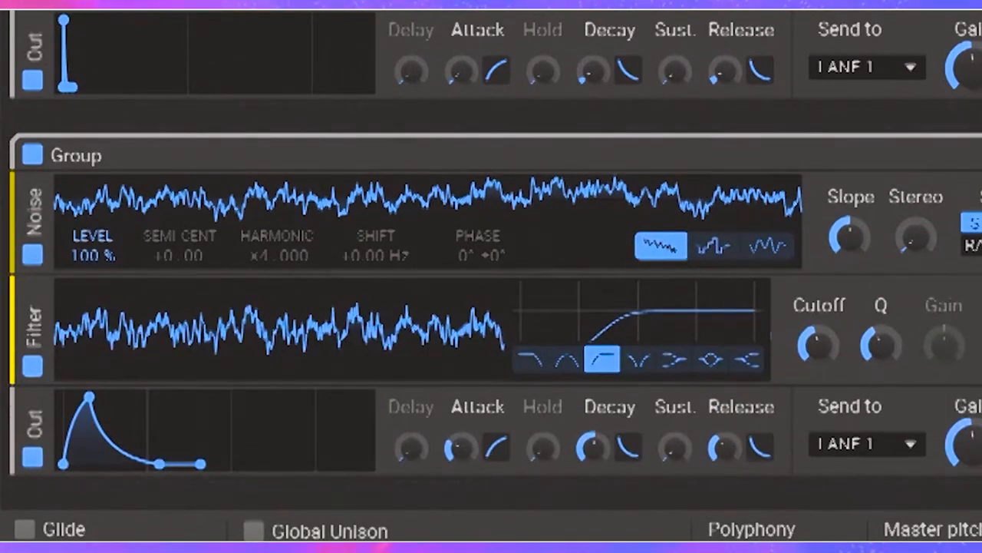
left_click_drag(881, 347, 881, 322)
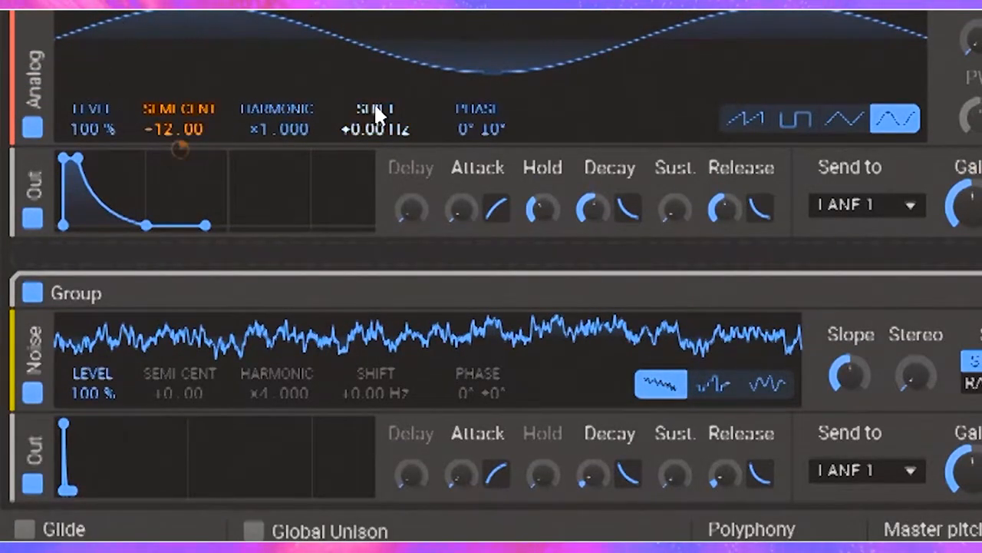
scroll(375, 230, "down", 4)
scroll(339, 410, "down", 2)
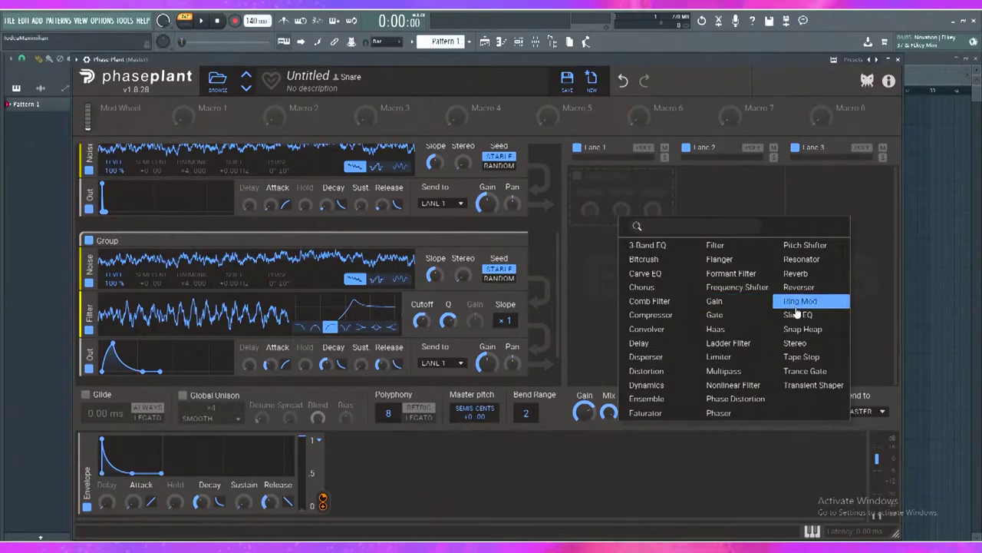
Step: Add a Slice EQ to the effect lane, then close its editor without keeping changes
left_click(799, 307)
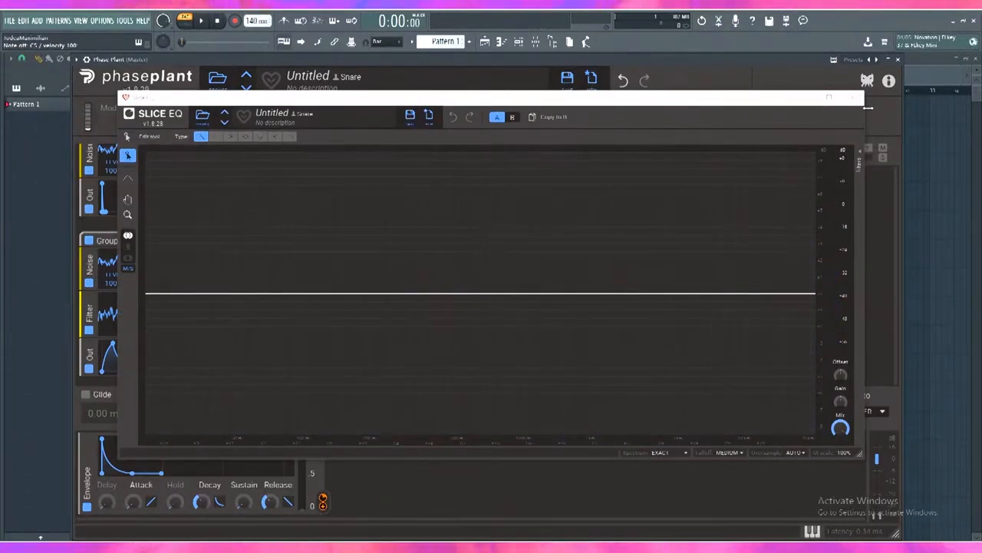
left_click(614, 73)
mouse_move(421, 320)
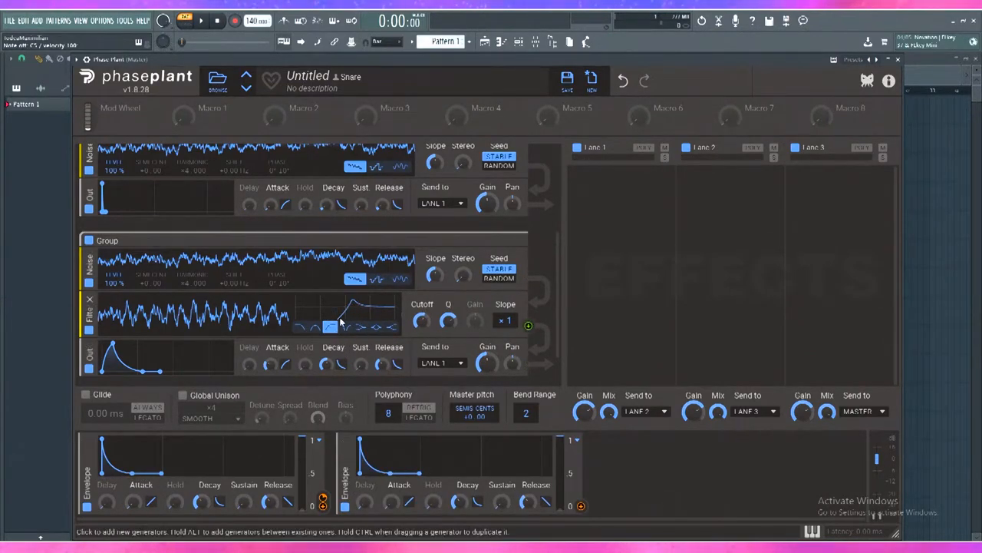
Step: Add an LFO modulator shaped as a rising ramp, set to one-shot unipolar
left_click(395, 461)
left_click(395, 498)
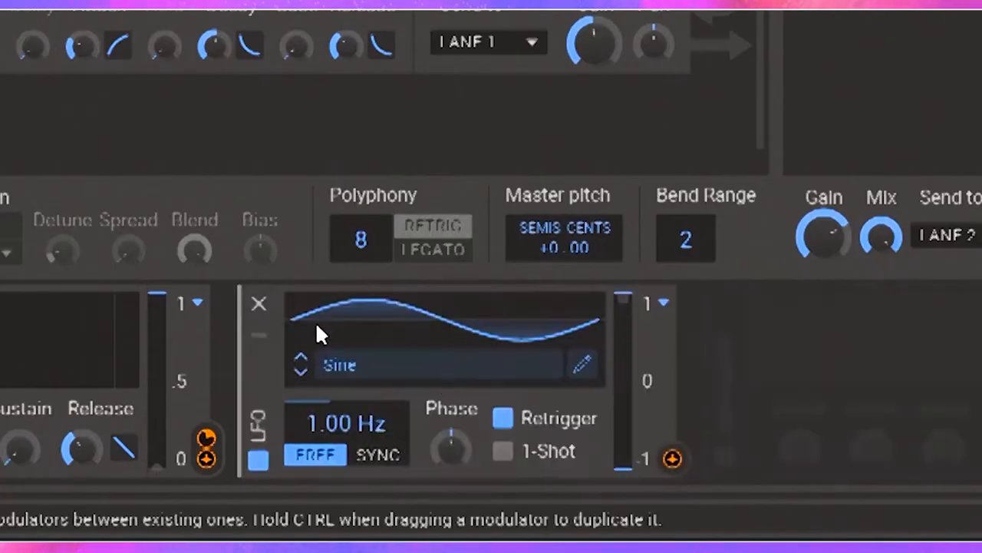
left_click(583, 369)
left_click_drag(729, 418, 867, 123)
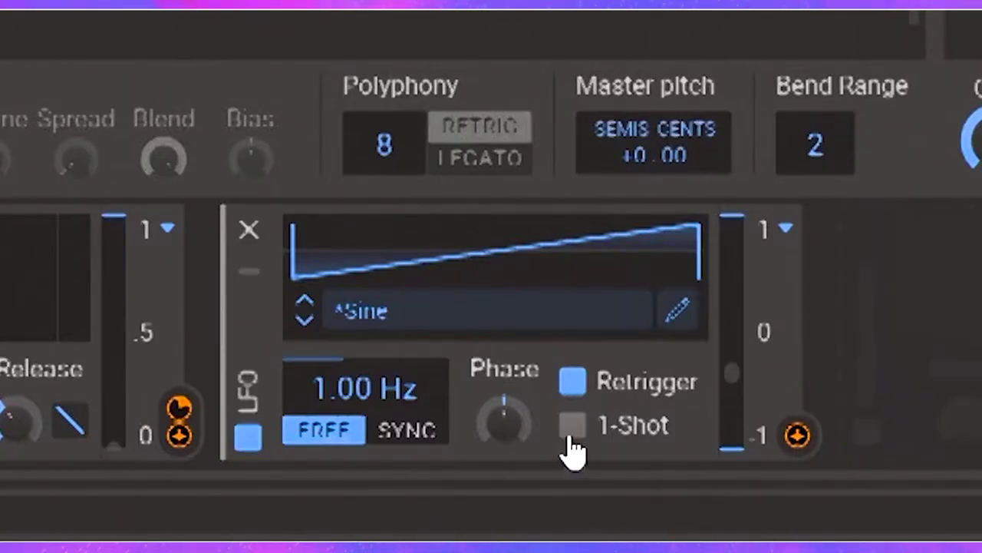
left_click(574, 427)
left_click(789, 228)
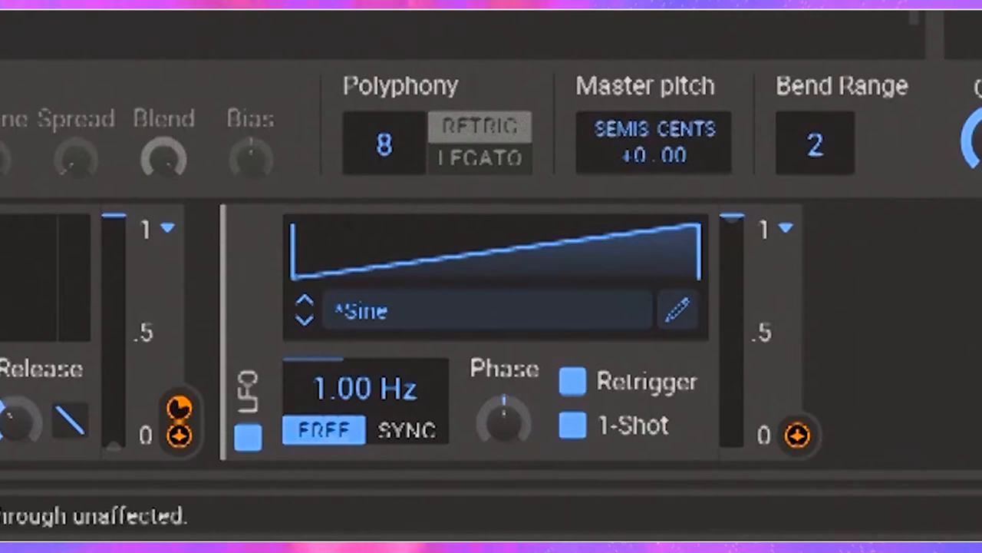
Step: Route the LFO to the noise filter's cutoff and set its rate to 5.17 Hz
left_click_drag(798, 435, 812, 430)
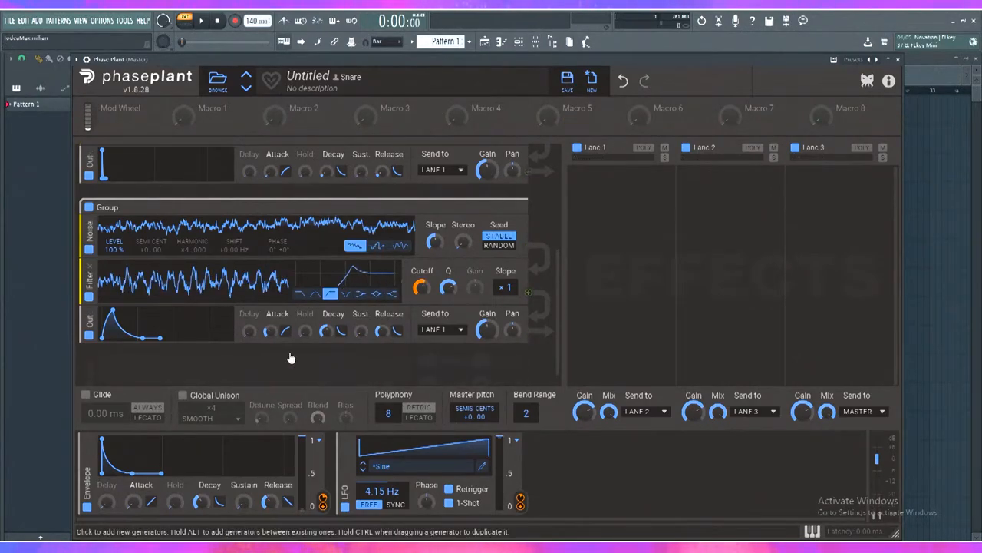
left_click_drag(381, 491, 381, 499)
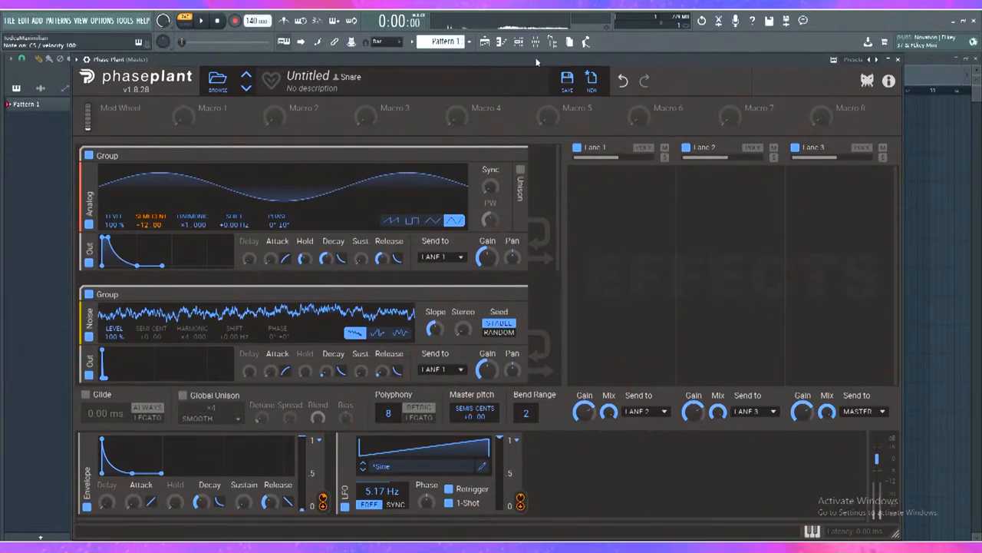
scroll(547, 198, "down", 3)
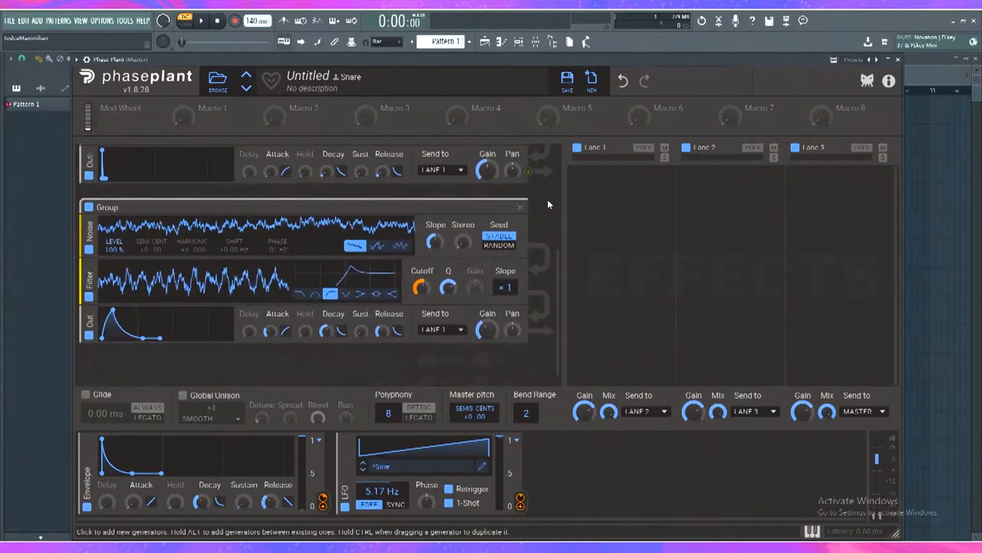
scroll(547, 199, "up", 3)
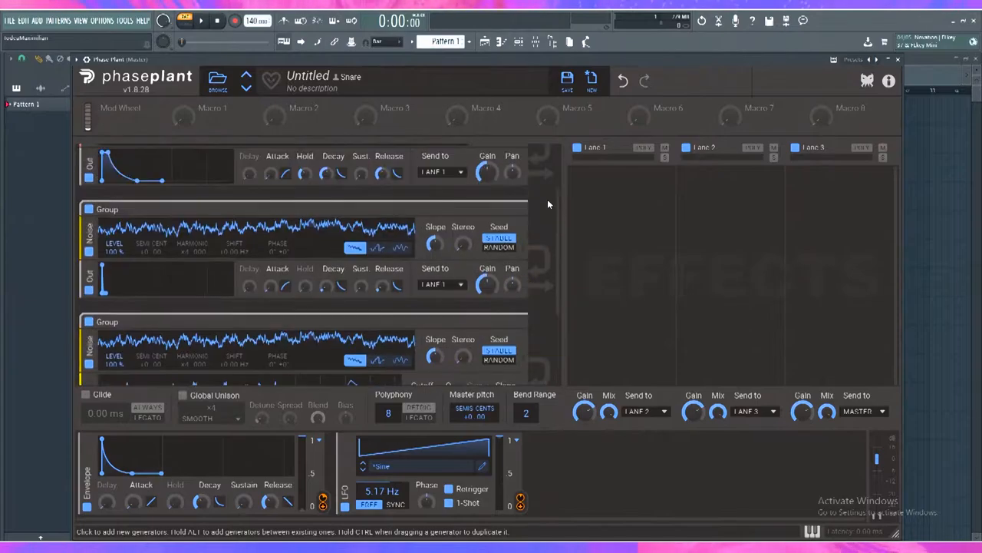
scroll(525, 263, "down", 2)
scroll(526, 263, "down", 2)
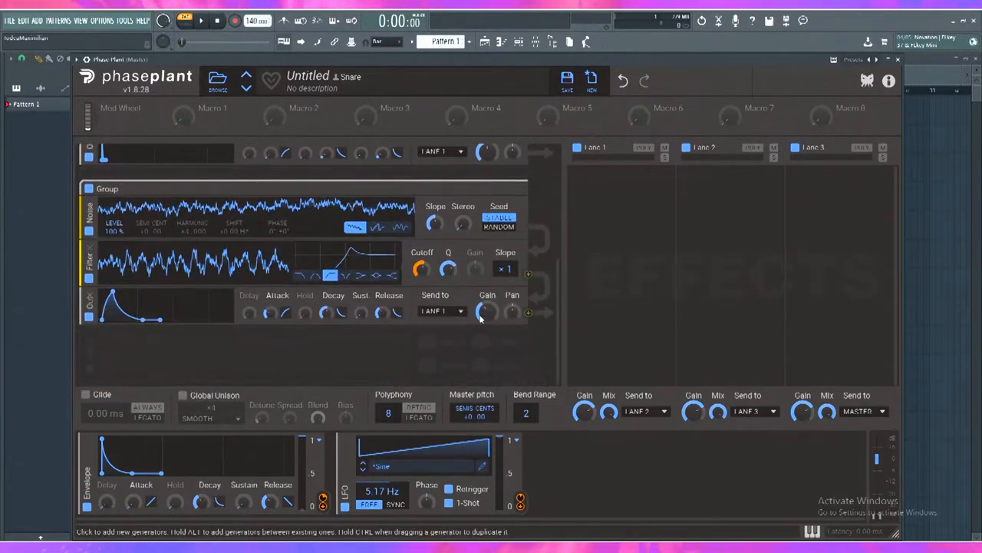
Step: Add a Distortion effect set to Hard Clip in the first effect lane
left_click(628, 190)
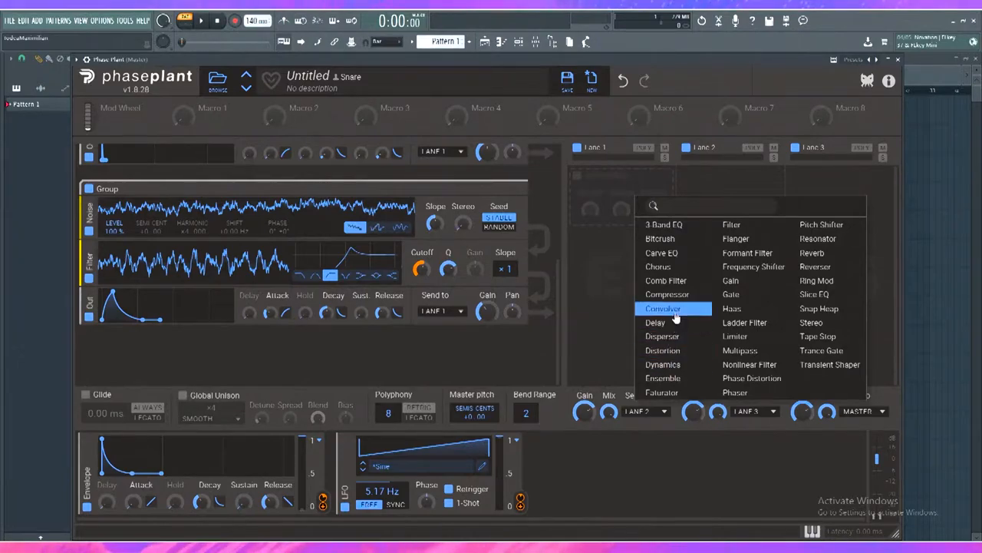
left_click(592, 276)
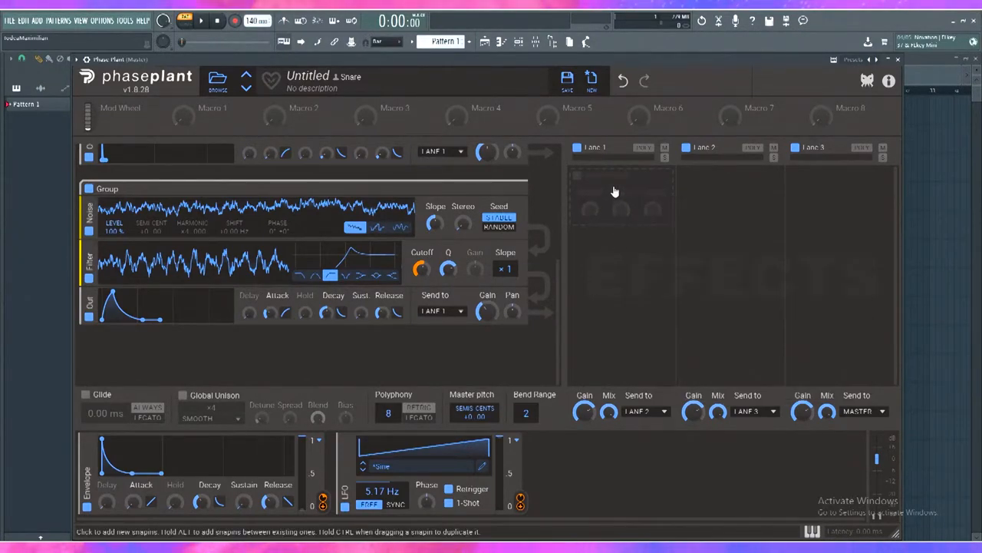
left_click(602, 289)
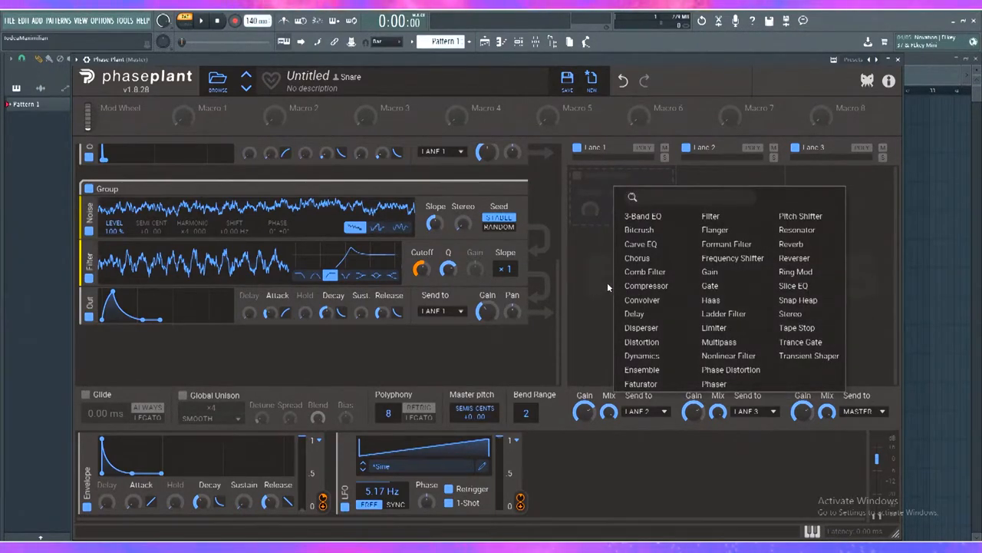
left_click(641, 342)
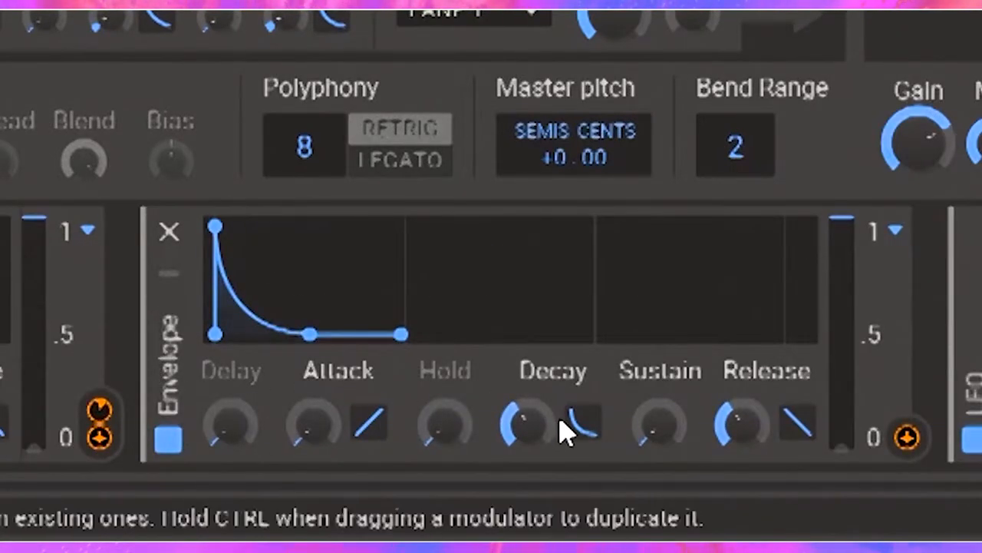
Step: Shorten the envelope decay to 24 ms and collapse the Distortion snapin
left_click_drag(564, 429, 530, 441)
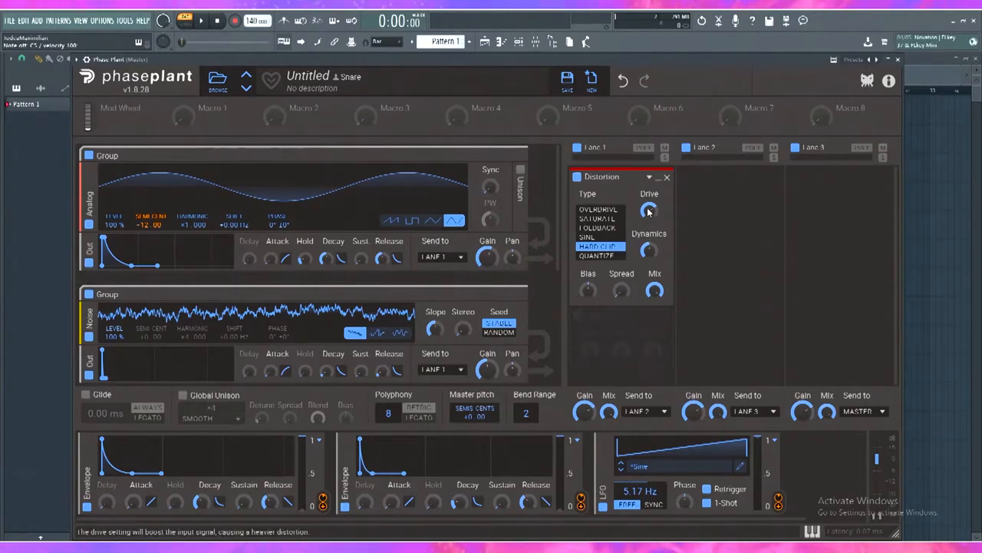
left_click(650, 177)
left_click(621, 215)
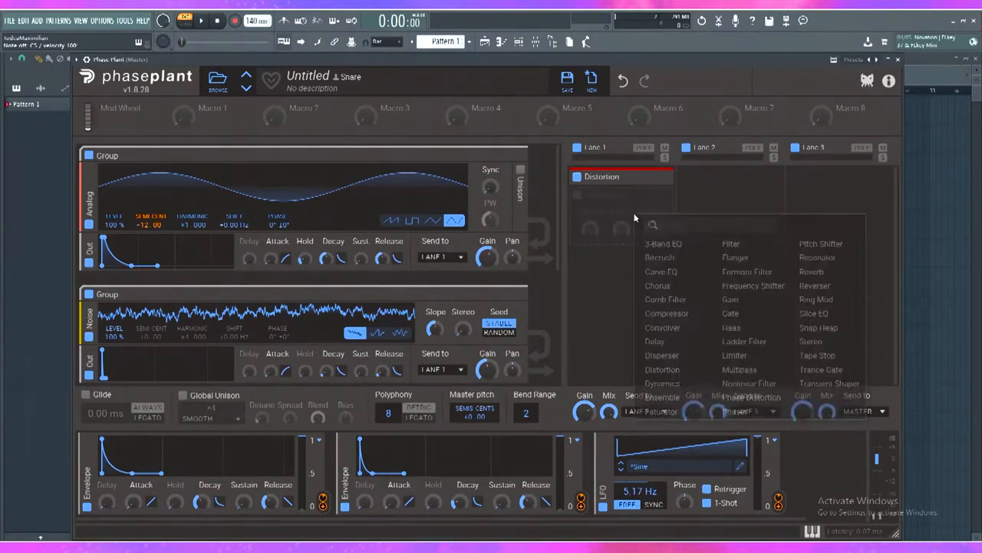
left_click(669, 57)
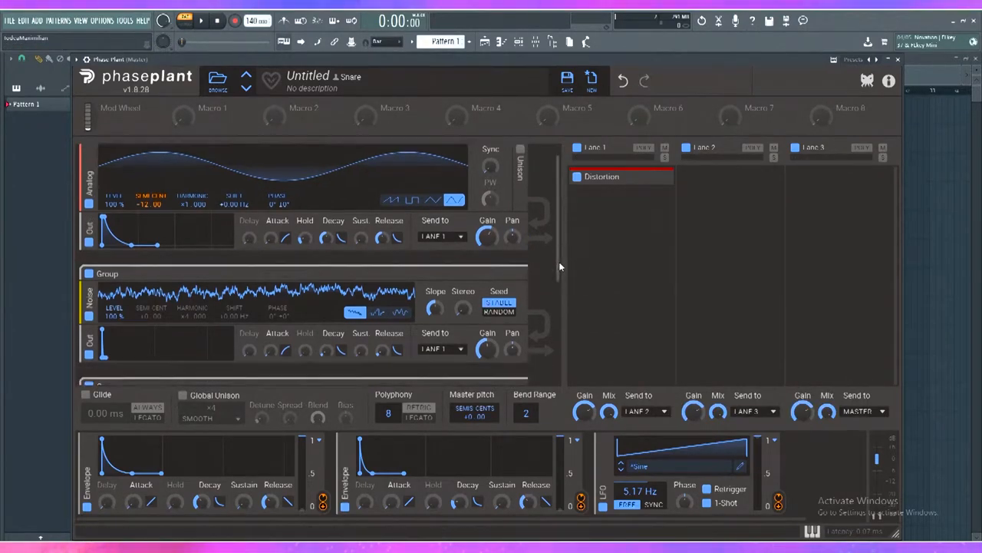
scroll(559, 265, "down", 3)
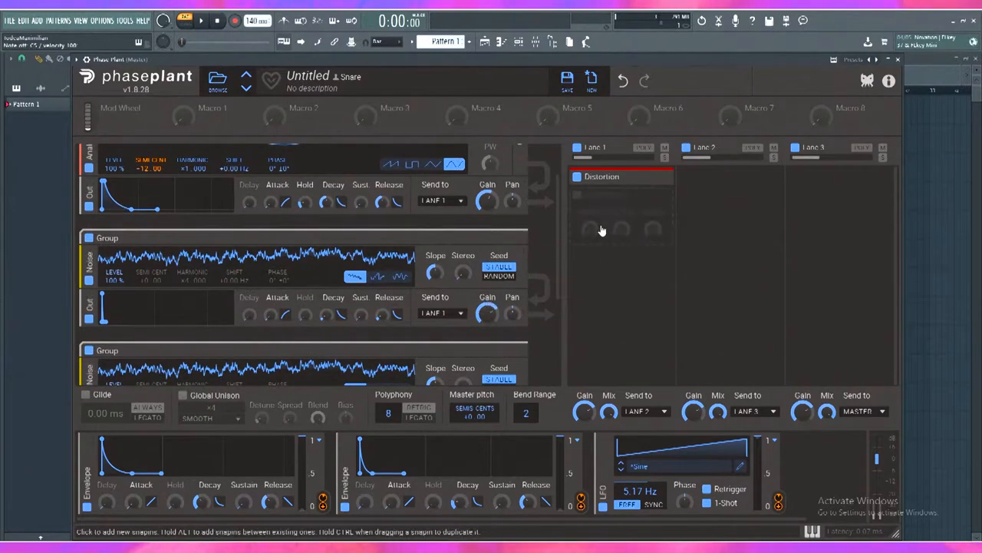
scroll(557, 234, "up", 3)
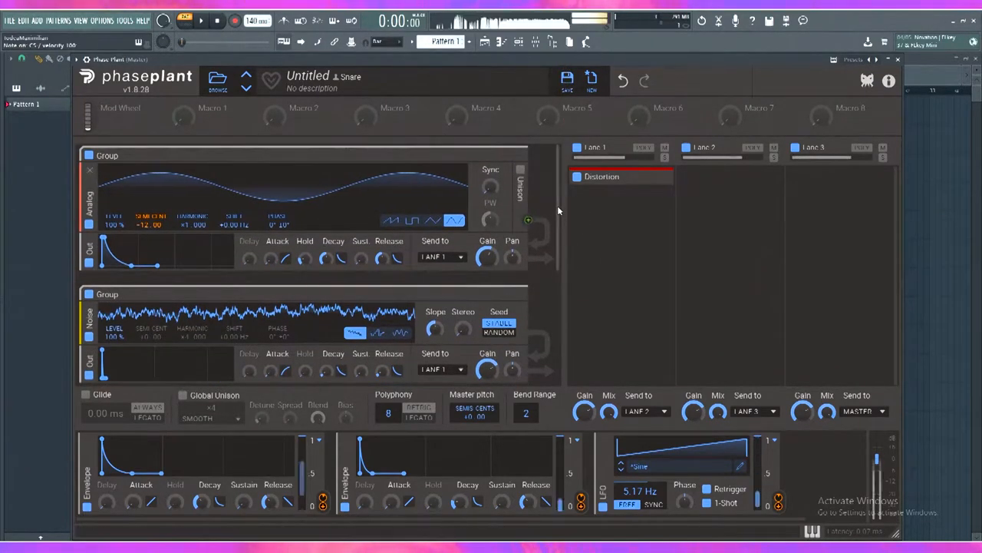
scroll(559, 230, "down", 3)
Step: Add a Compressor after Distortion with threshold about -17 dB and release about 21 ms
left_click(604, 222)
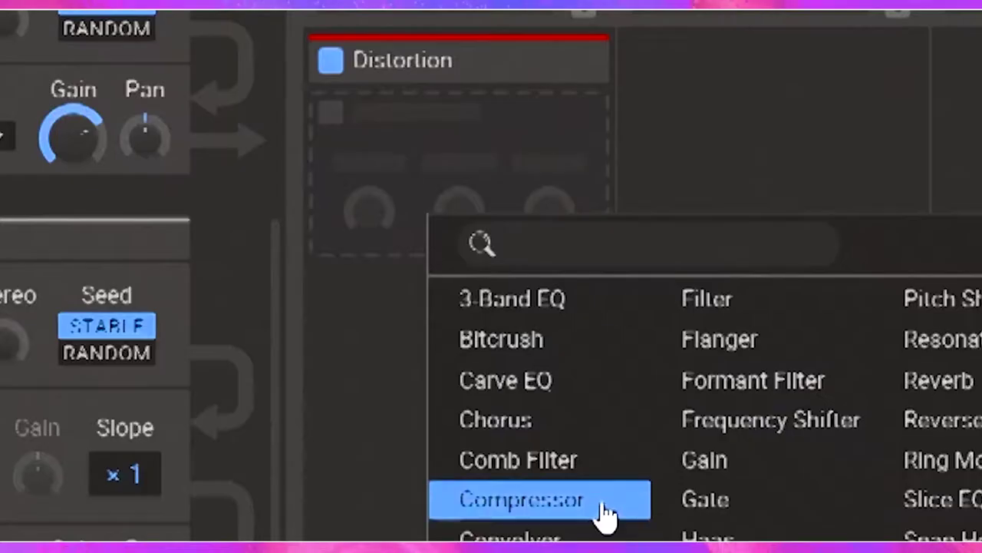
left_click(644, 329)
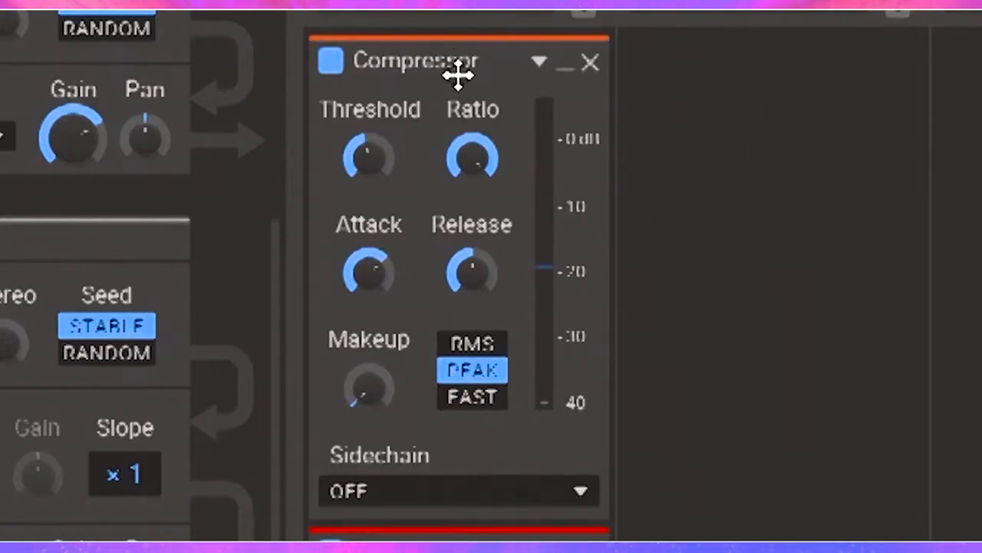
left_click_drag(367, 160, 367, 165)
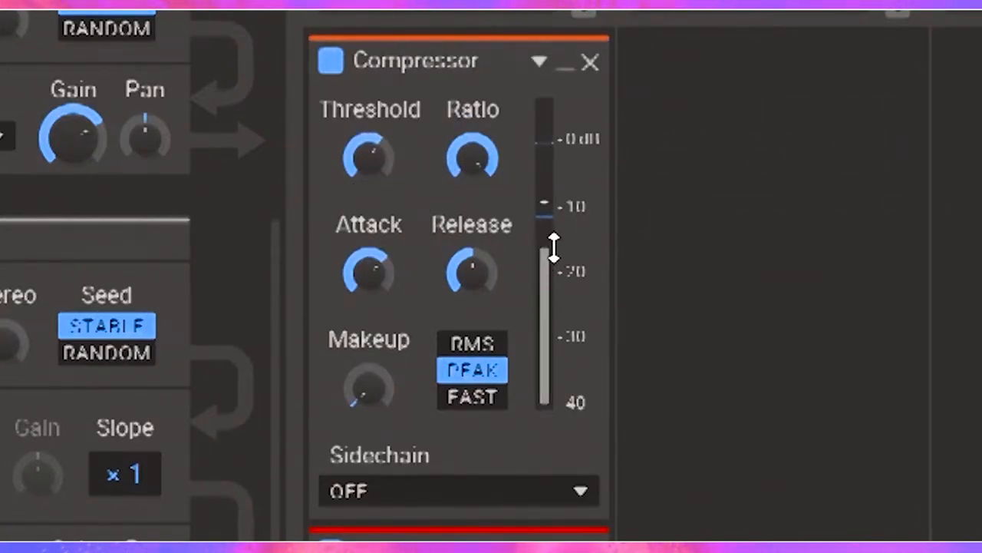
left_click_drag(367, 160, 367, 162)
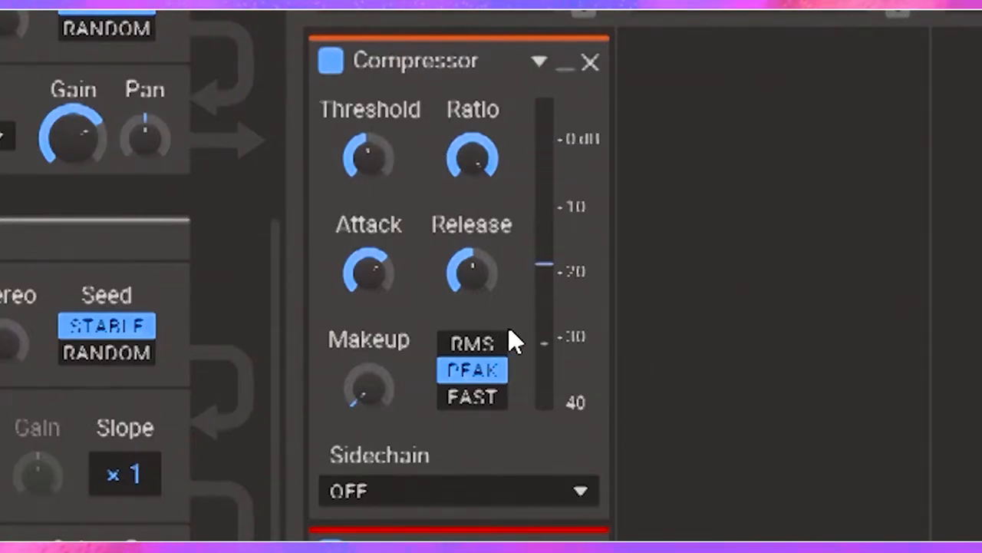
left_click_drag(476, 272, 476, 274)
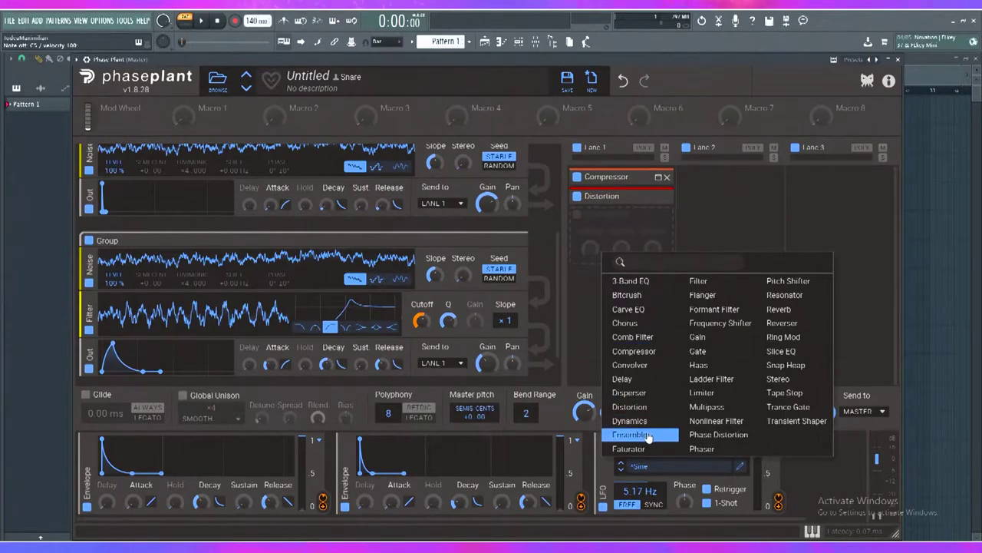
Step: Add Dynamics ahead of Distortion with threshold about -43 dB and 2.3 dB input gain
left_click(629, 419)
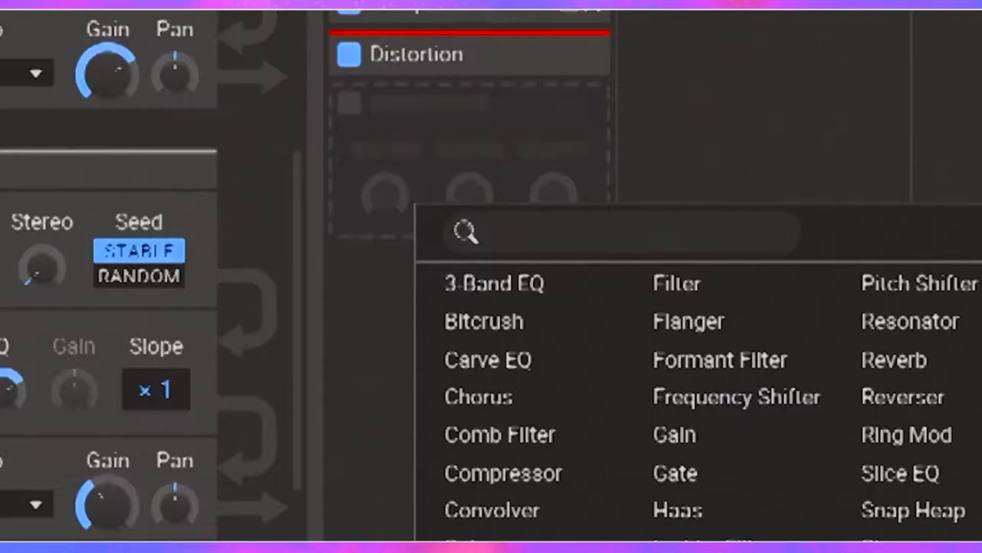
left_click_drag(522, 207, 422, 215)
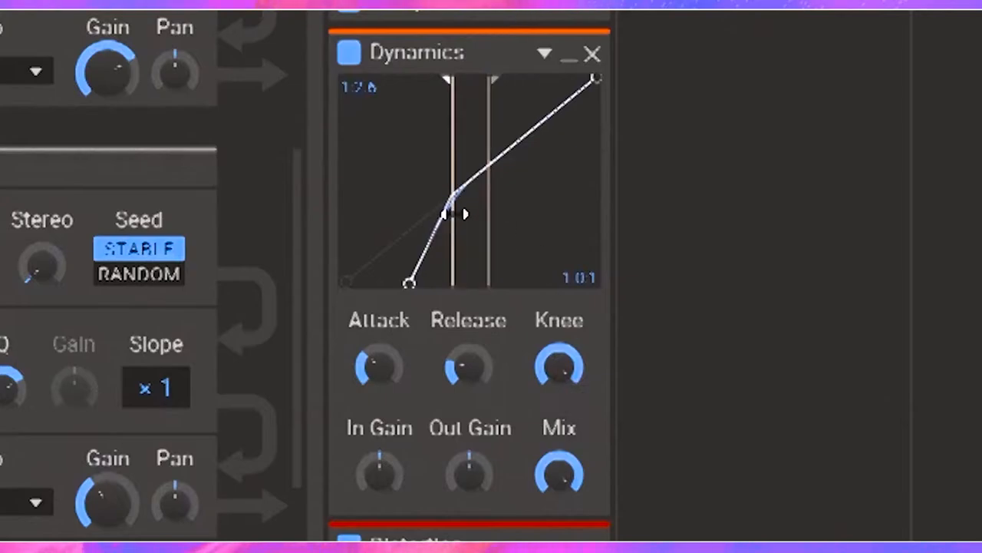
mouse_move(454, 207)
left_mouse_down()
mouse_move(419, 230)
mouse_move(460, 225)
left_mouse_up()
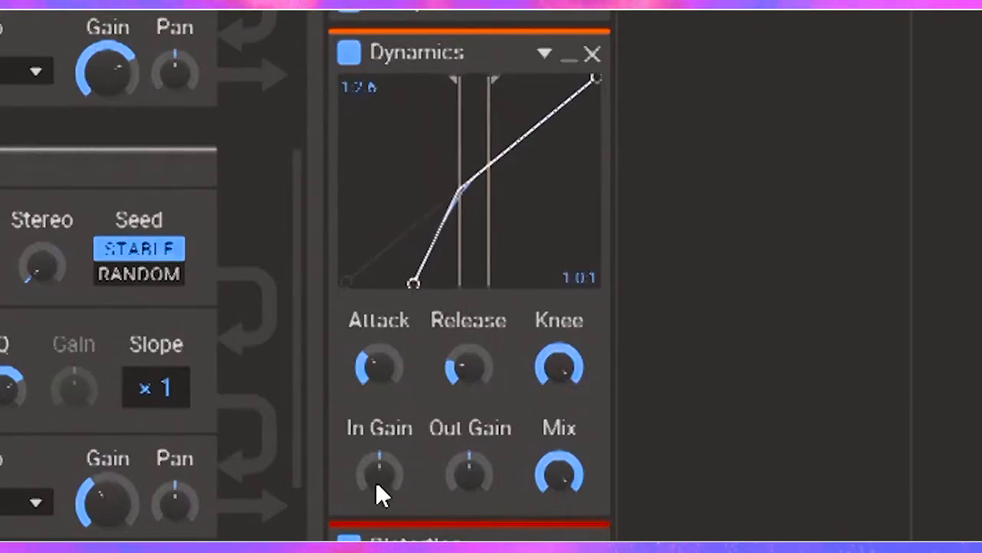
left_click_drag(379, 472, 378, 461)
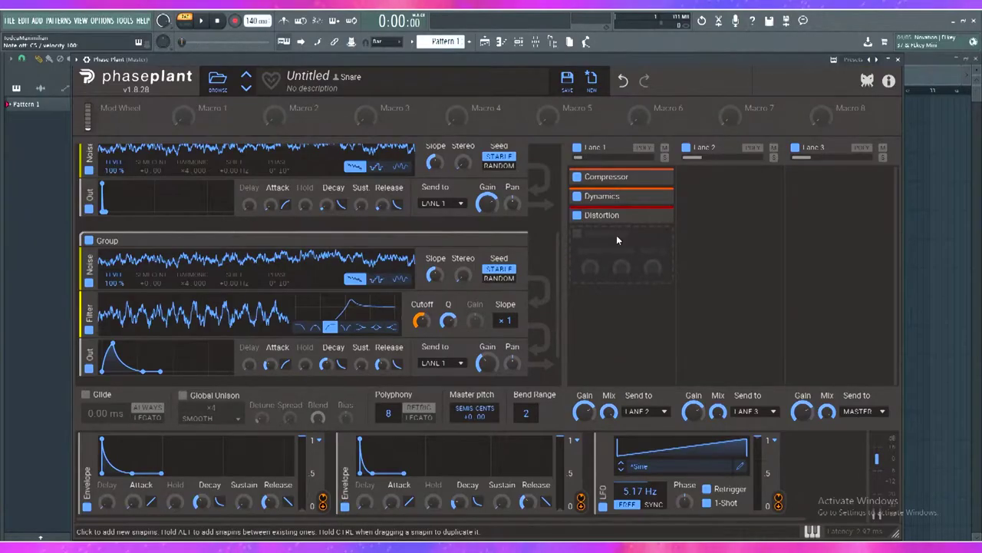
Step: Add a Slice EQ and shape its curve with a boosted peak band and an adjusted low boost
left_click(617, 233)
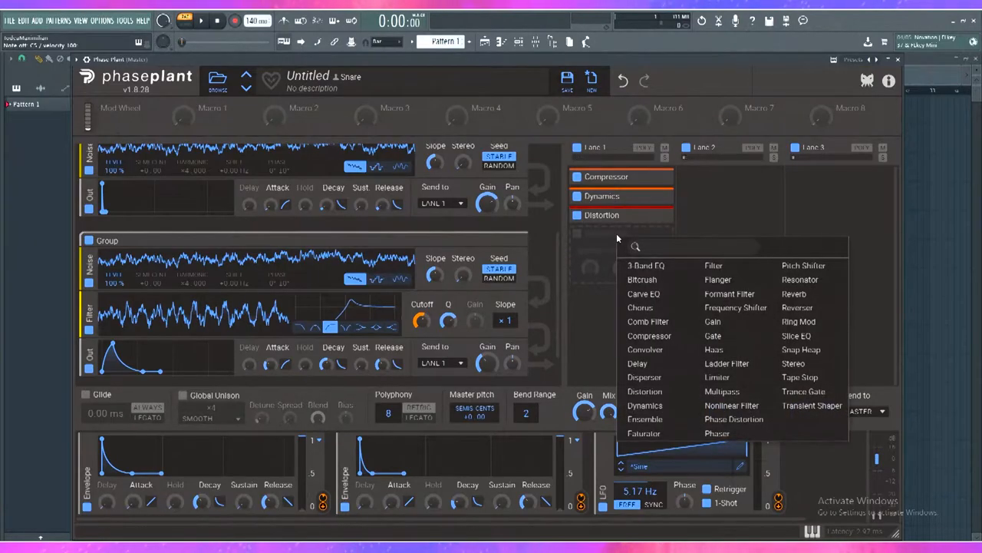
left_click(796, 336)
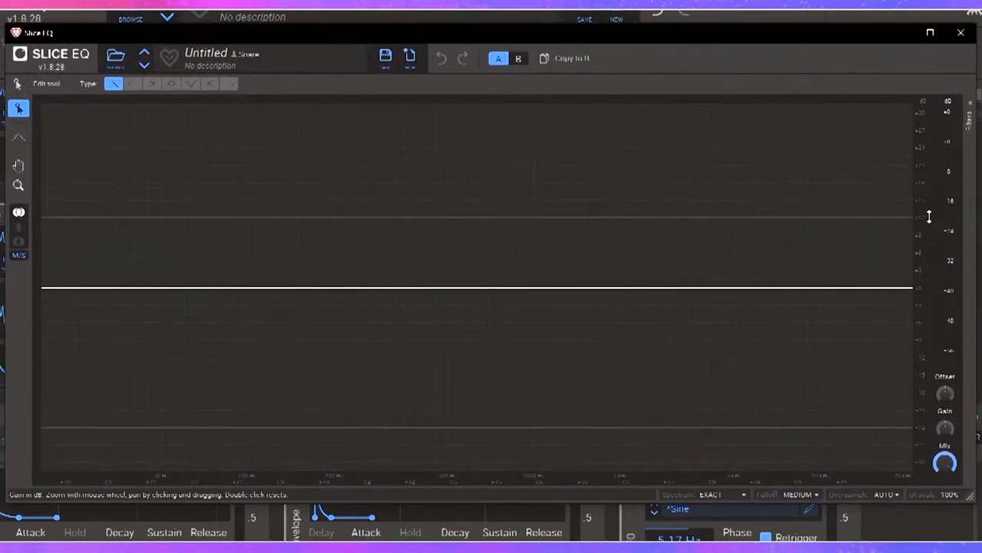
left_click(970, 100)
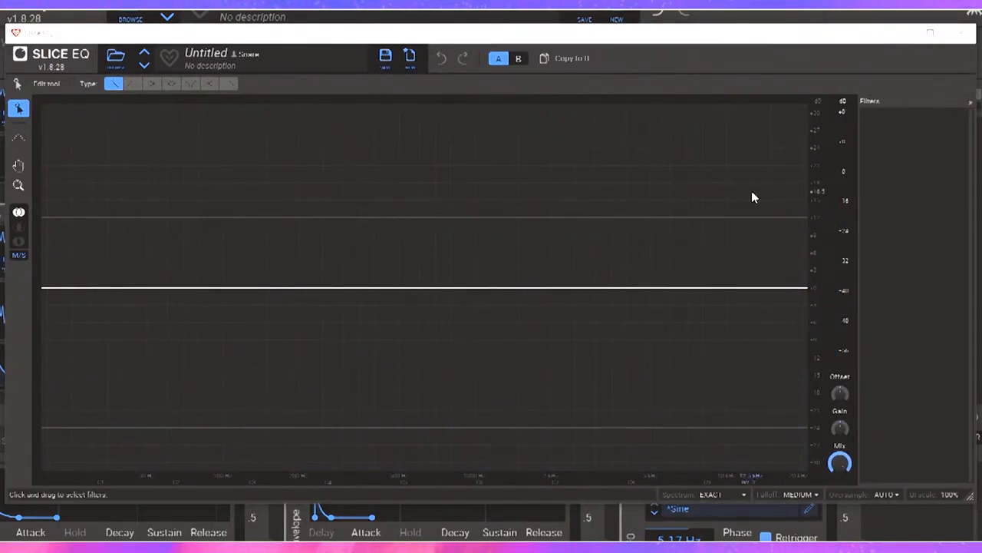
left_click_drag(622, 290, 593, 228)
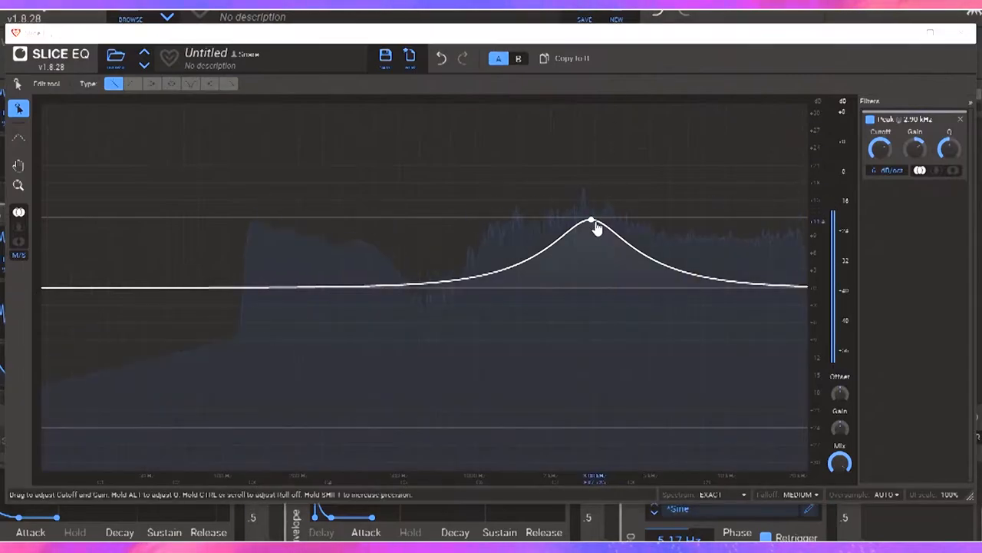
left_click_drag(307, 259, 282, 249)
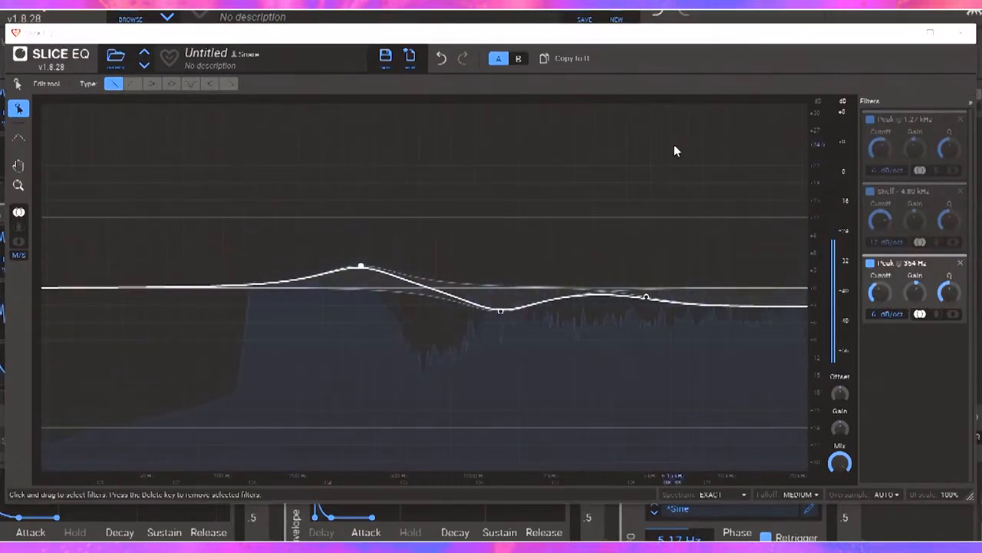
left_click(971, 101)
left_click(705, 209)
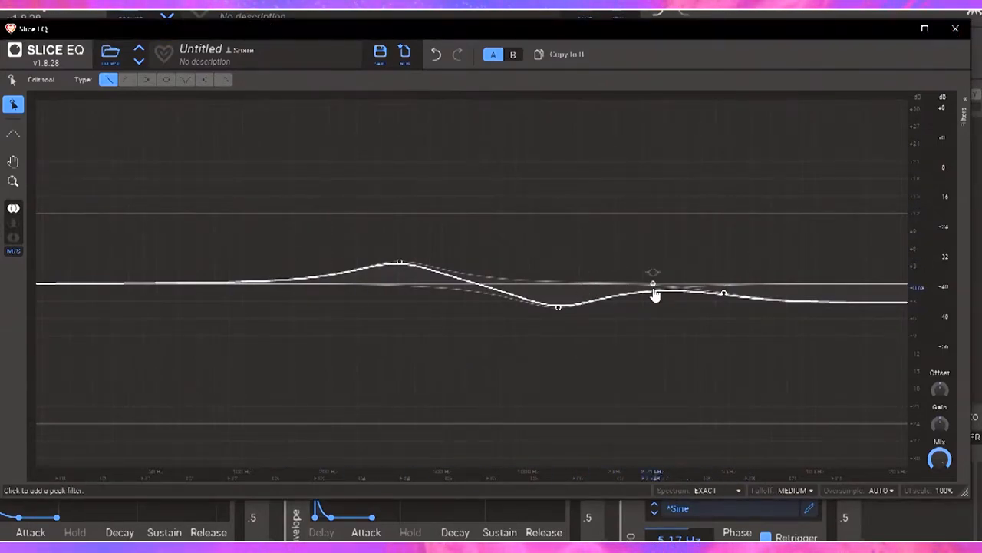
Step: Collapse the Slice EQ and add a Transient Shaper after Distortion
left_click(955, 28)
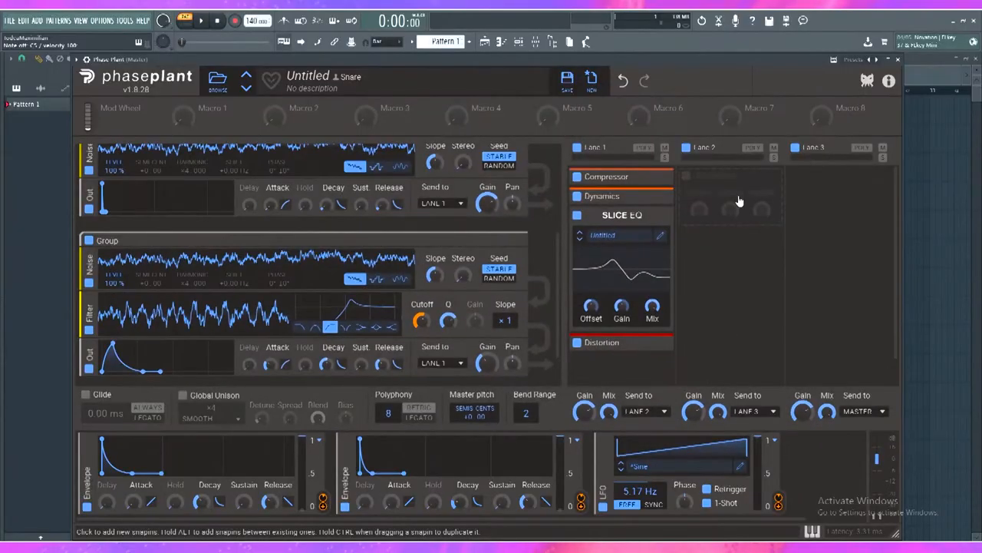
left_click(580, 234)
scroll(625, 282, "up", 3)
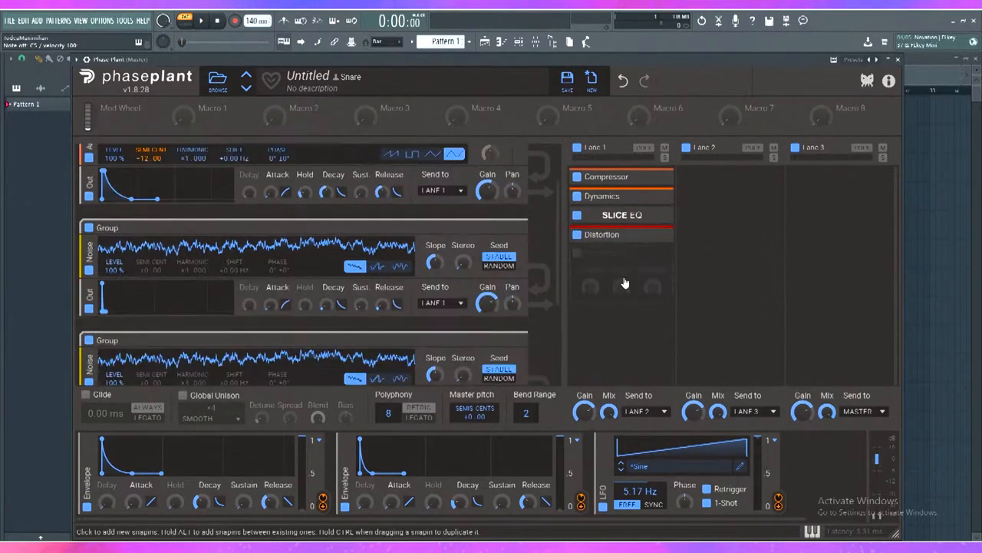
left_click(625, 281)
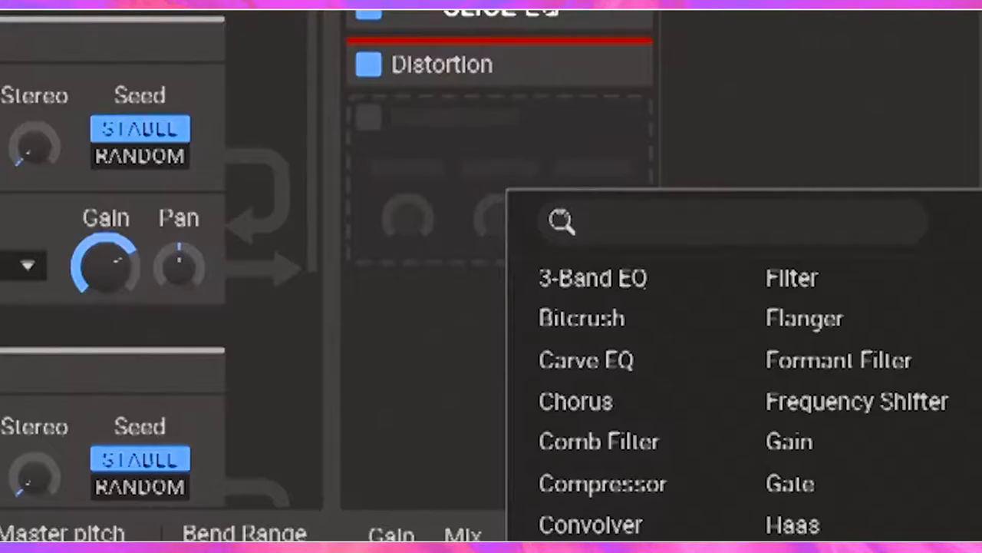
left_click(848, 524)
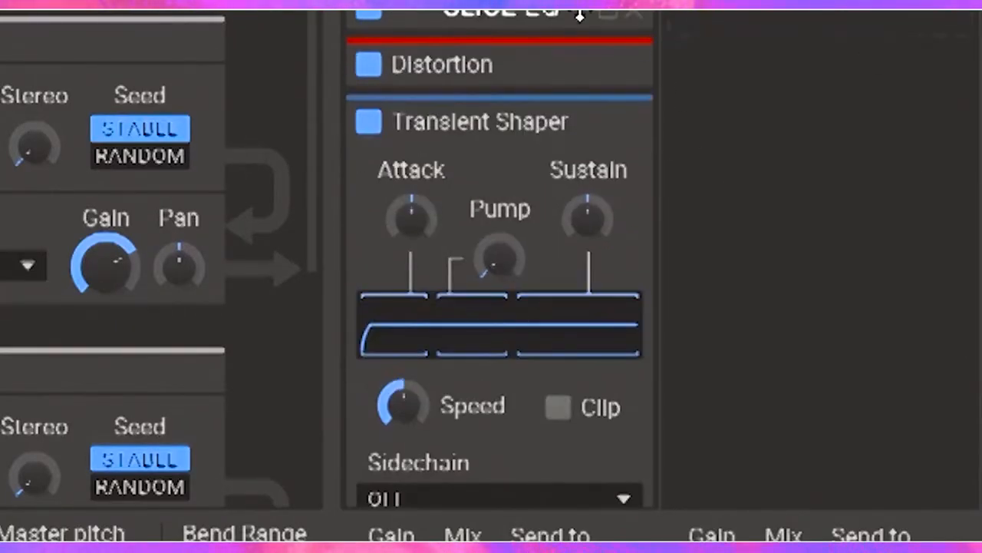
mouse_move(476, 122)
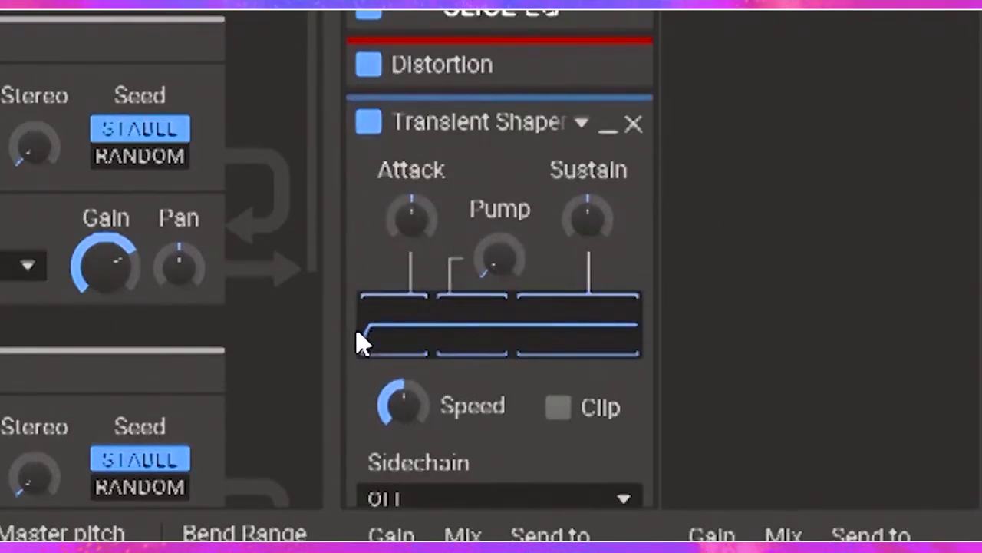
Step: Try 30 % attack on the Transient Shaper, then reset attack and sustain to zero
left_click_drag(421, 214, 420, 192)
double_click(414, 217)
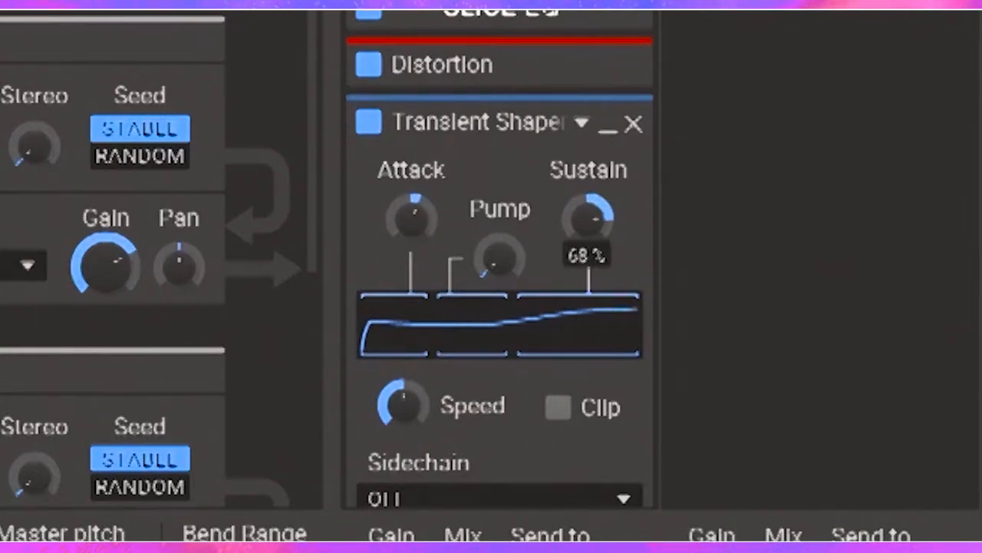
double_click(591, 218)
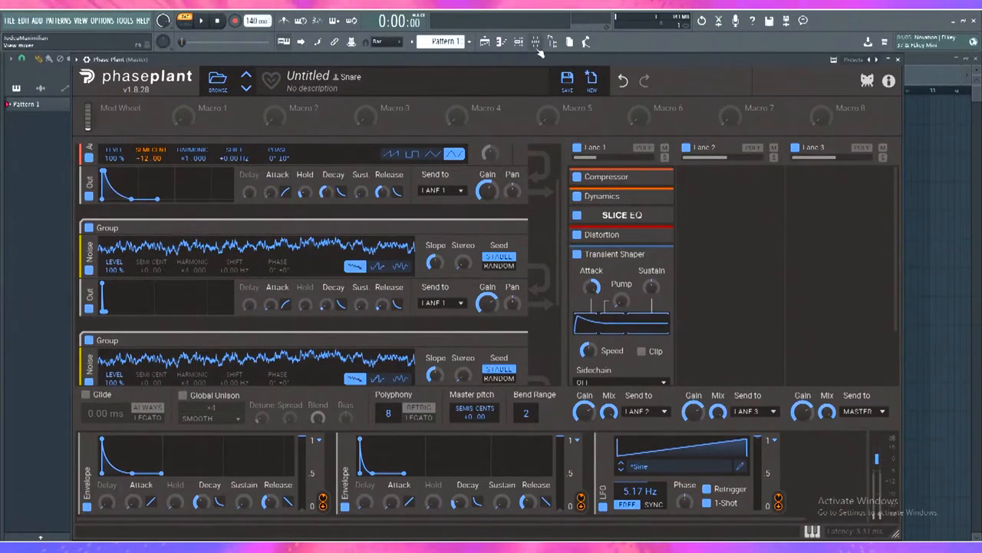
left_click(537, 41)
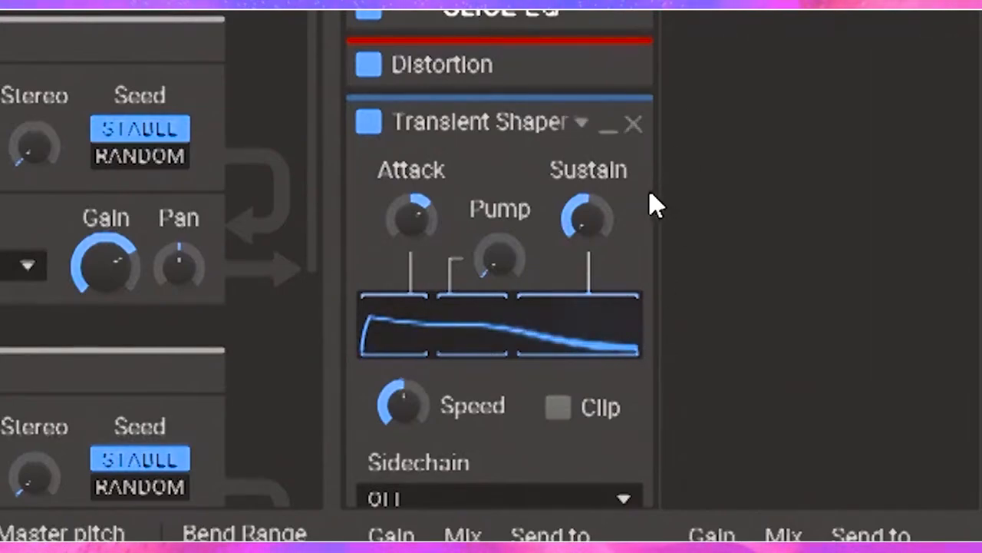
left_click(598, 223)
Step: Add a Limiter after the Transient Shaper, collapse it, and insert a second Slice EQ after Distortion
left_click(706, 533)
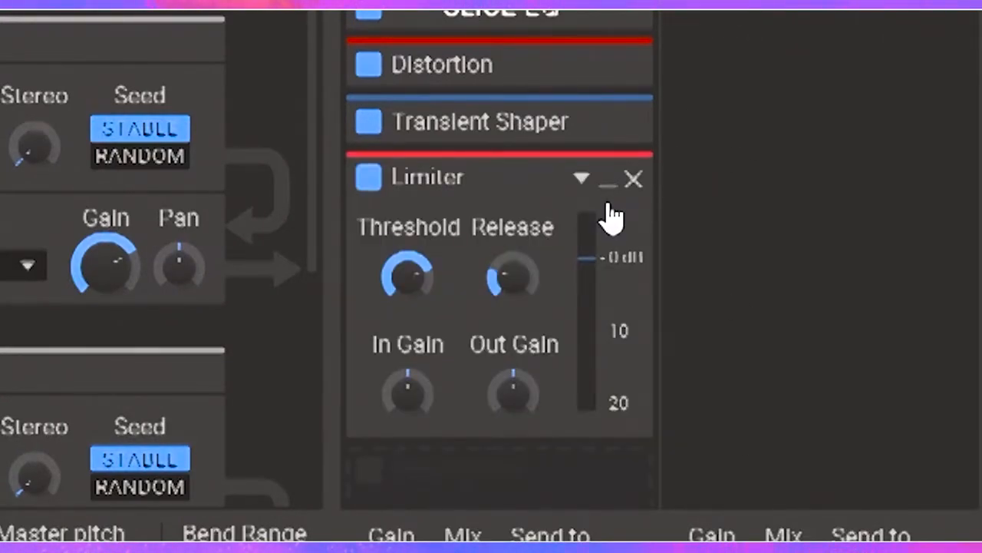
left_click(614, 183)
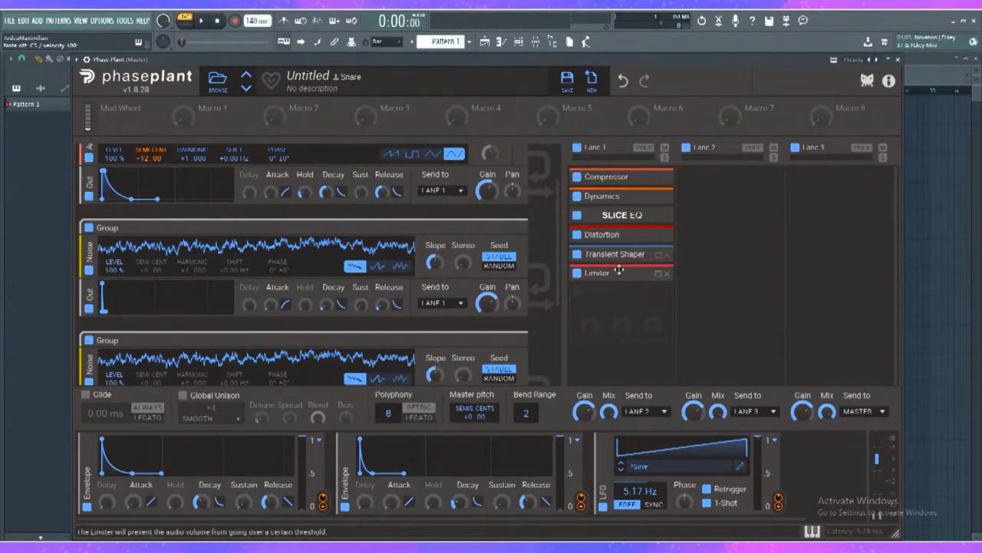
left_click(600, 254)
left_click(781, 351)
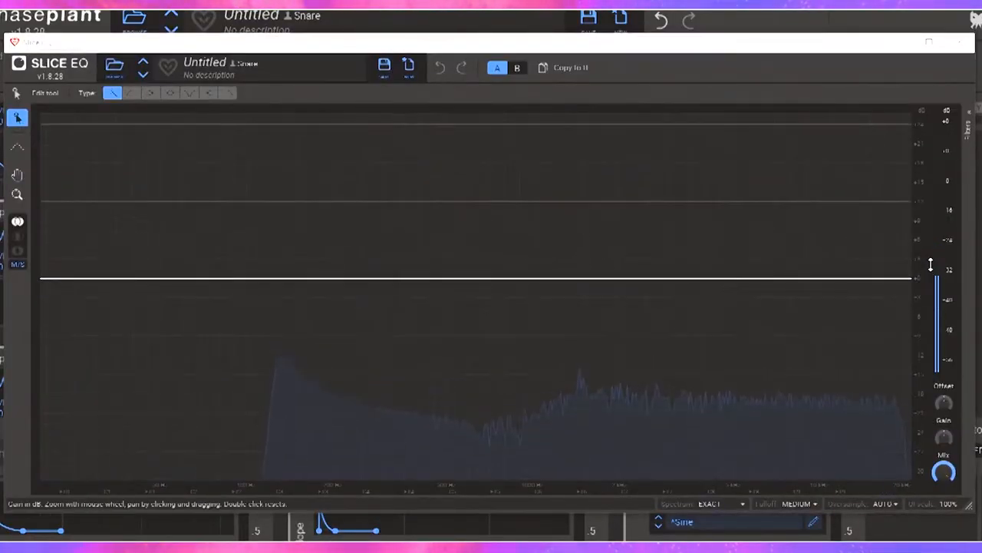
Step: Shape the second Slice EQ with a low band boost and a raised mid-range peak while auditioning
left_click_drag(320, 299, 314, 315)
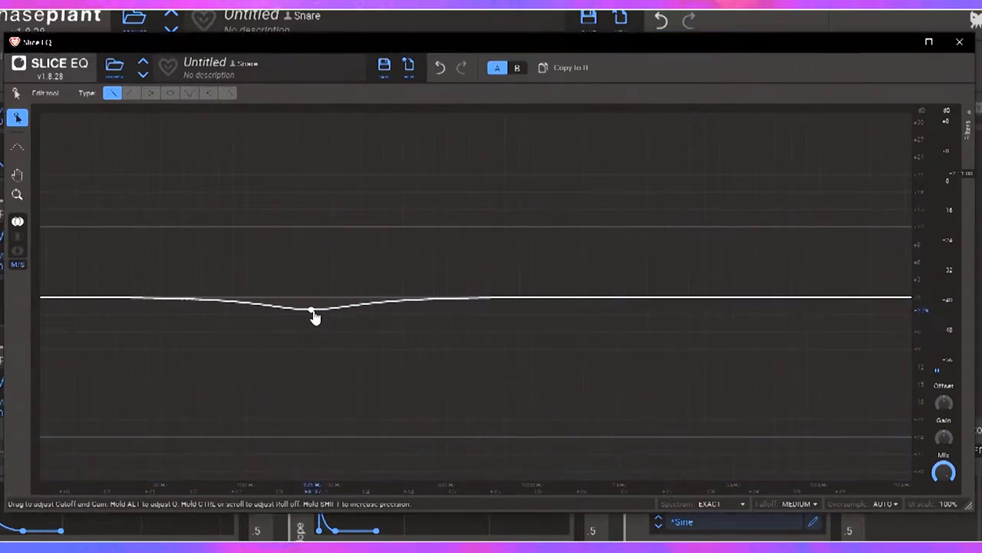
left_click_drag(312, 312, 283, 367)
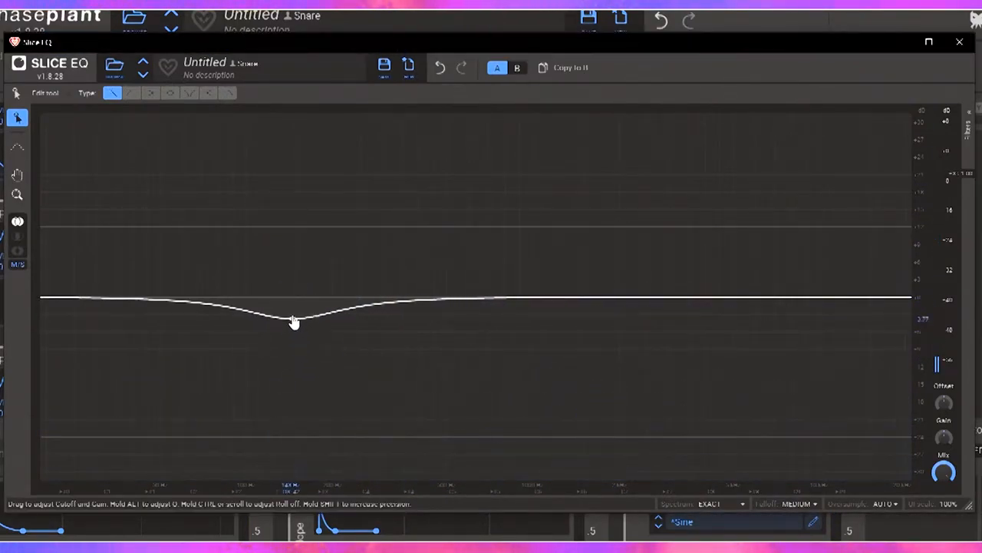
left_click_drag(295, 317, 292, 227)
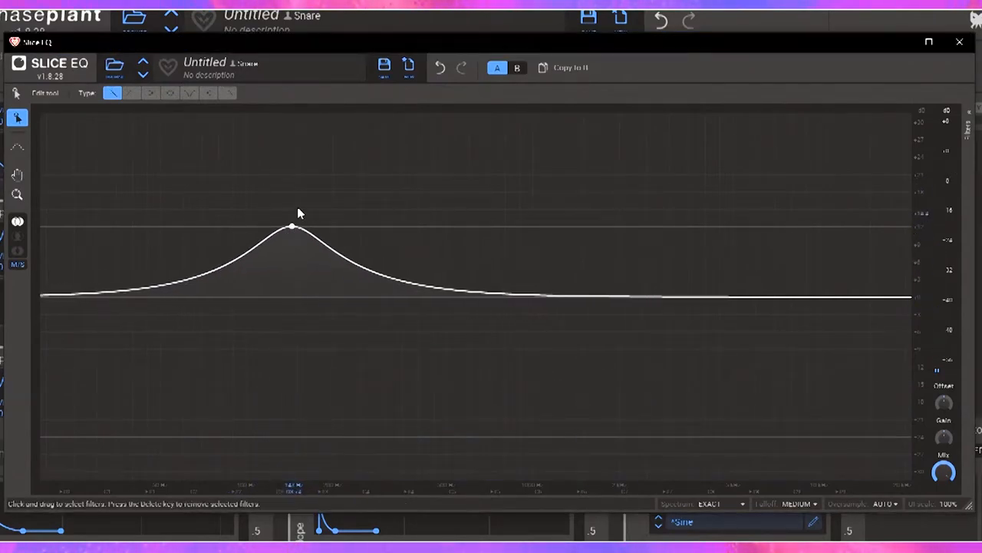
key("space")
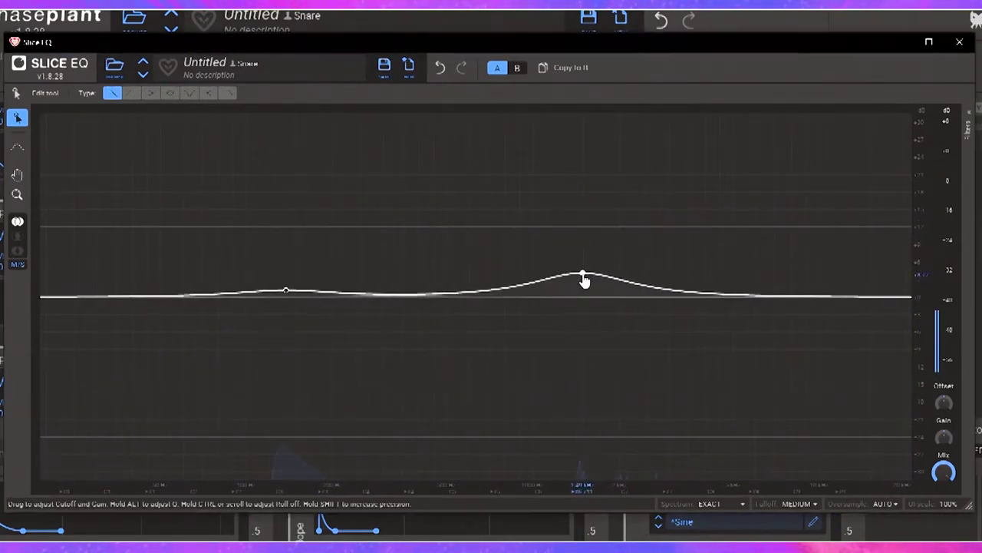
left_click_drag(581, 280, 562, 267)
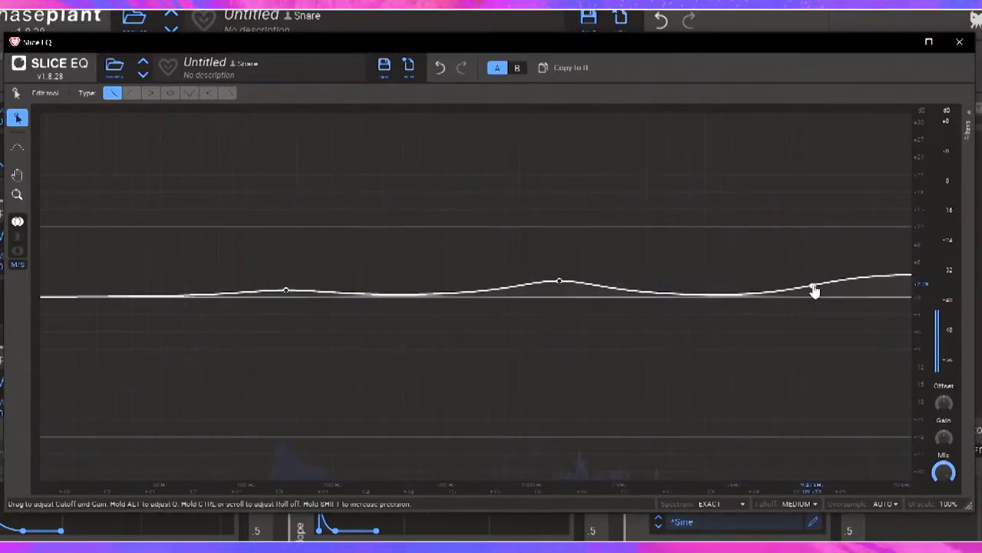
left_click_drag(776, 296, 791, 290)
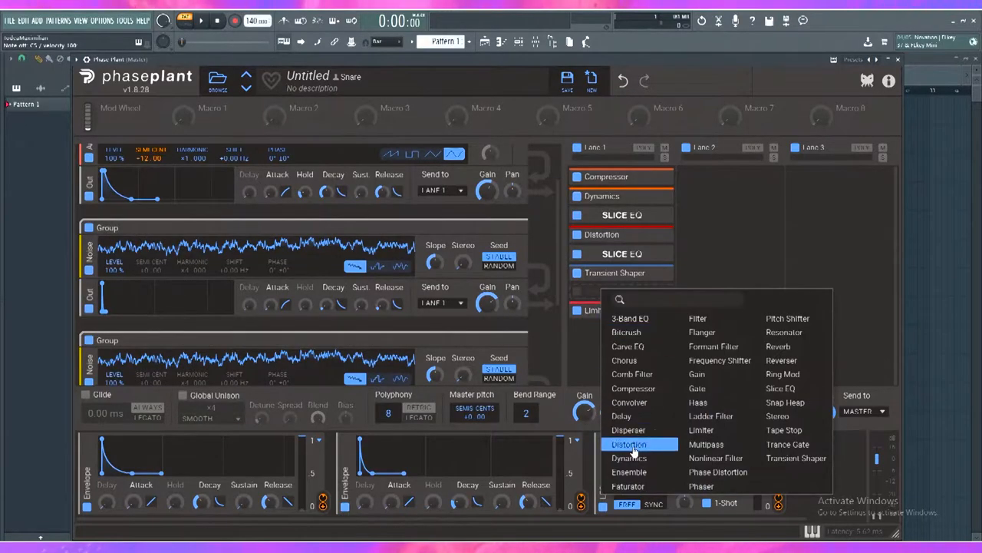
Step: Insert a second Distortion into Lane 1 and add a new sampler group with an output stage
left_click(629, 445)
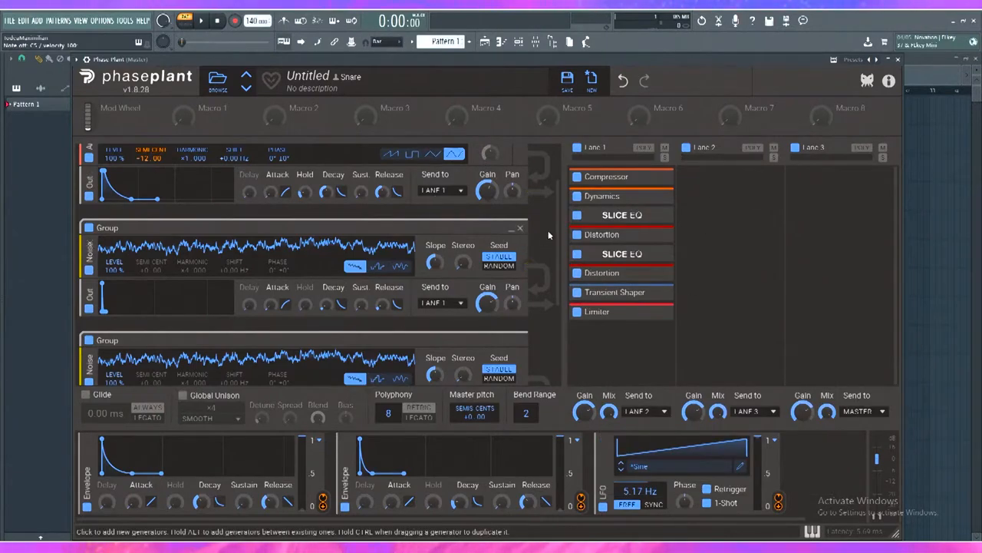
scroll(479, 229, "up", 3)
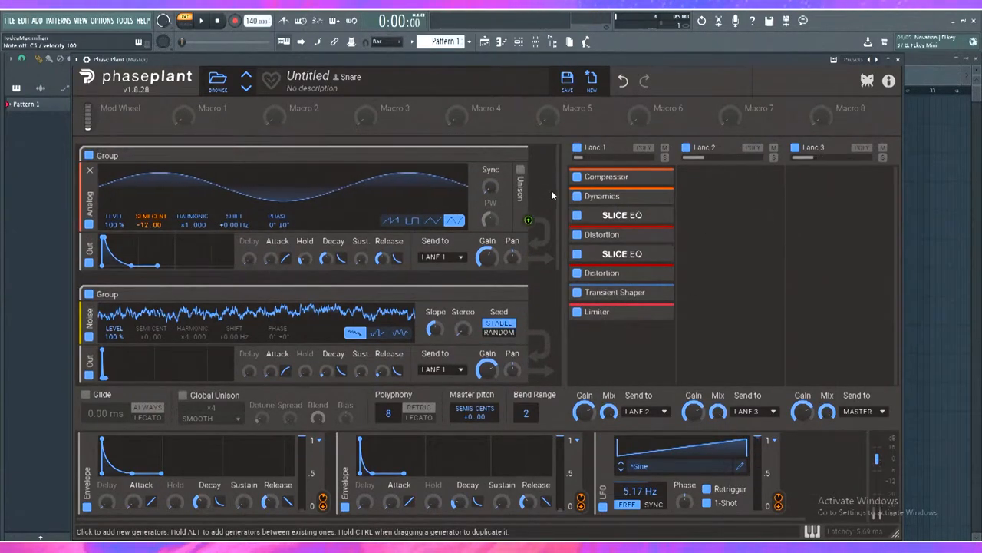
scroll(551, 190, "down", 3)
scroll(551, 189, "down", 2)
left_click(330, 361)
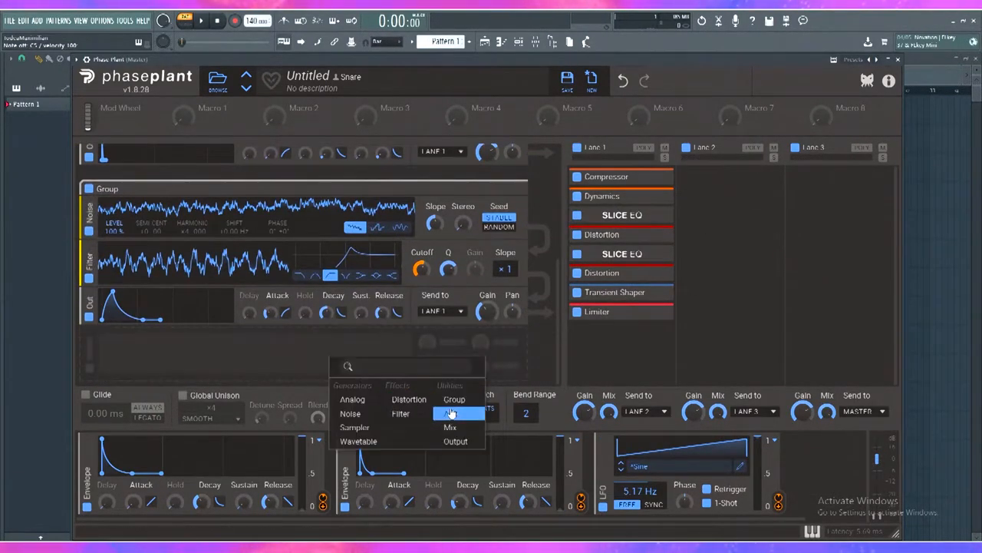
left_click(456, 412)
scroll(403, 364, "down", 3)
left_click(403, 364)
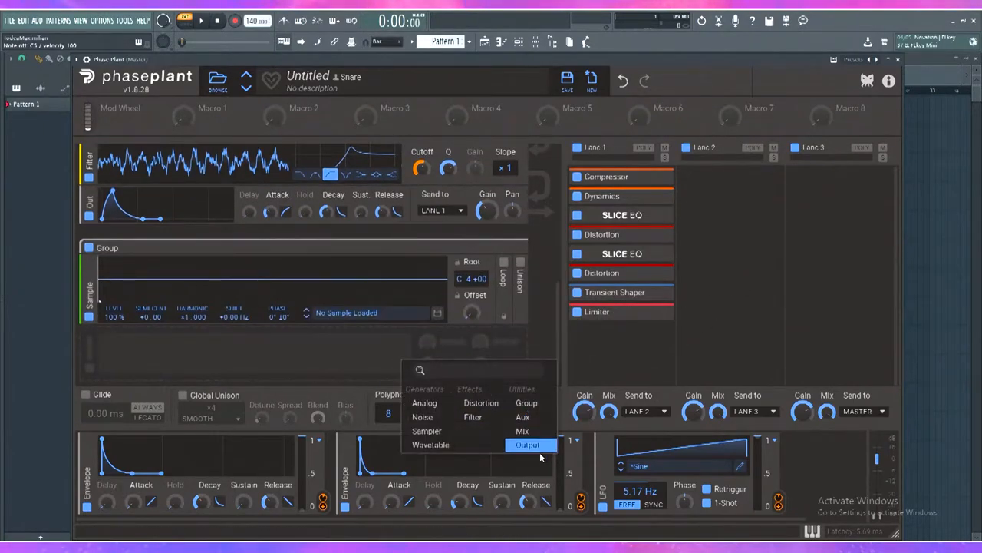
left_click(529, 443)
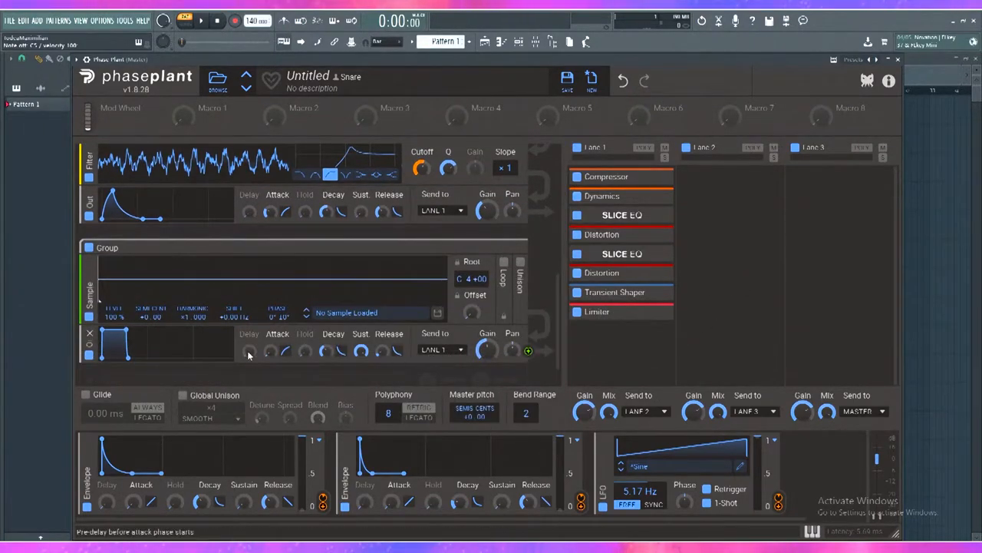
Step: Load the Ride 1 sample from the Drums folder into the new sampler
left_click(437, 312)
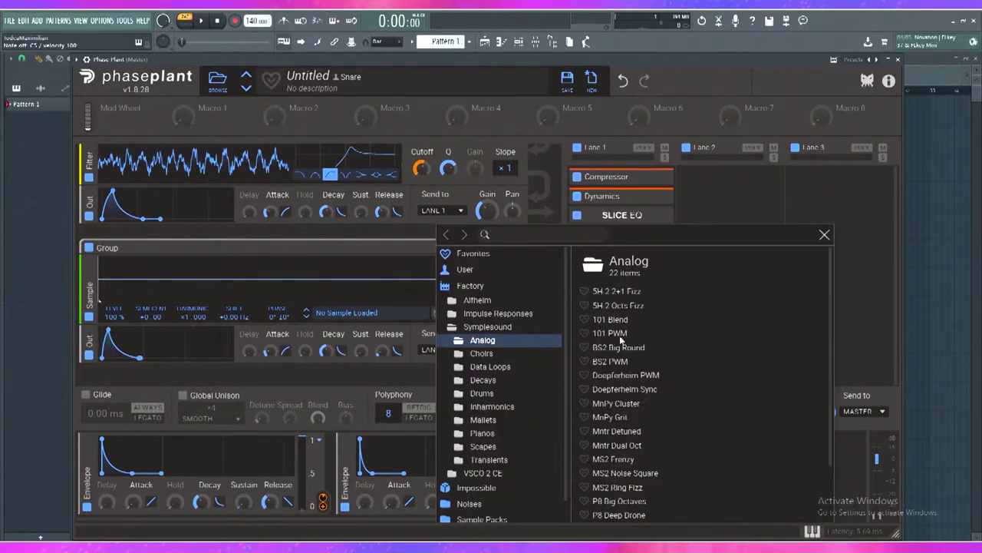
left_click(481, 393)
scroll(627, 329, "down", 5)
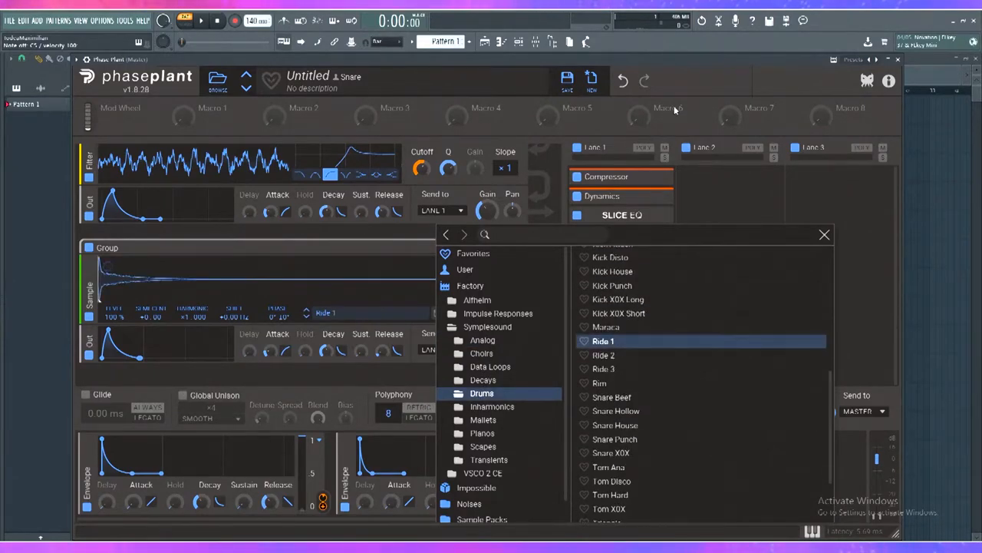
double_click(605, 330)
scroll(522, 284, "down", 3)
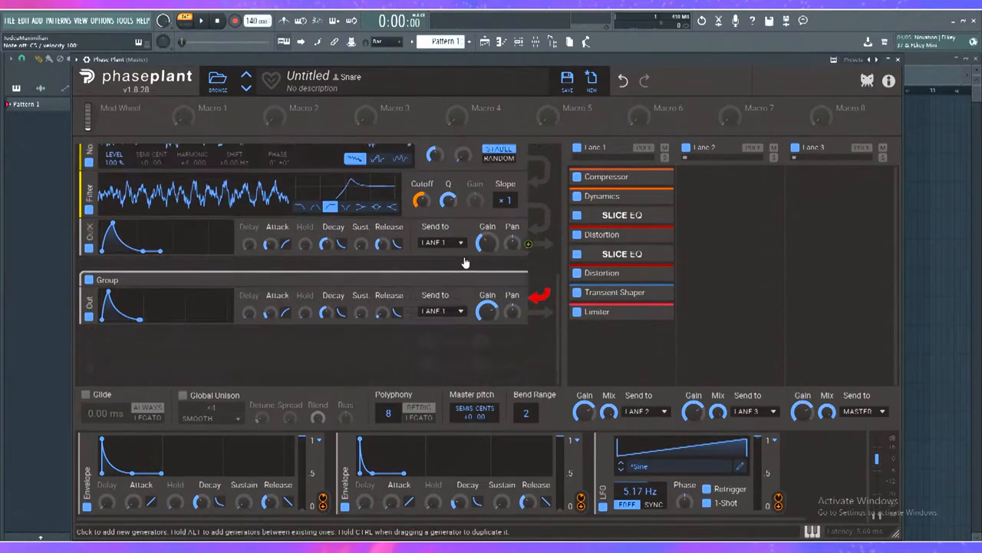
scroll(523, 284, "up", 2)
scroll(546, 303, "up", 3)
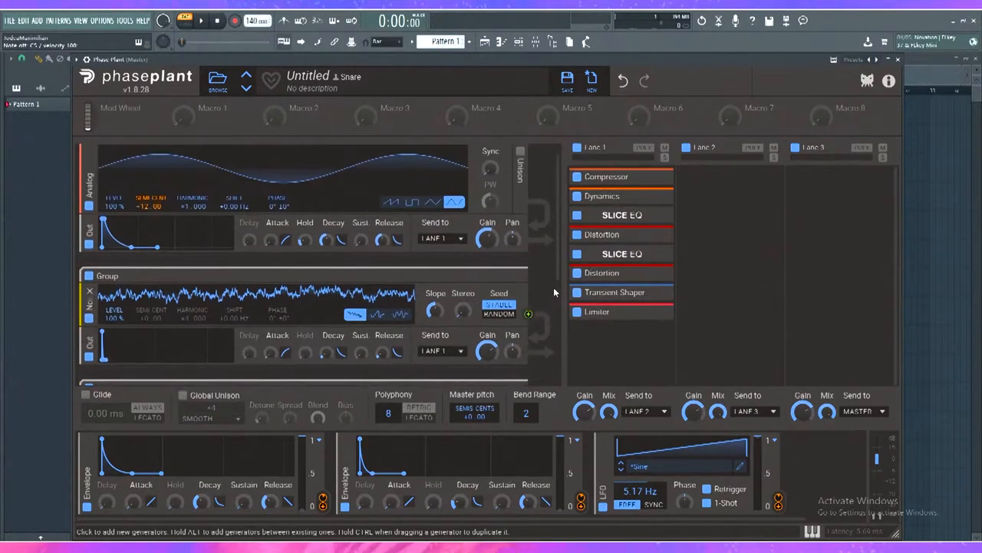
Step: Close Phase Plant, open the mixer and bring up plugin choices for Insert 1's first effect slot
key("Escape")
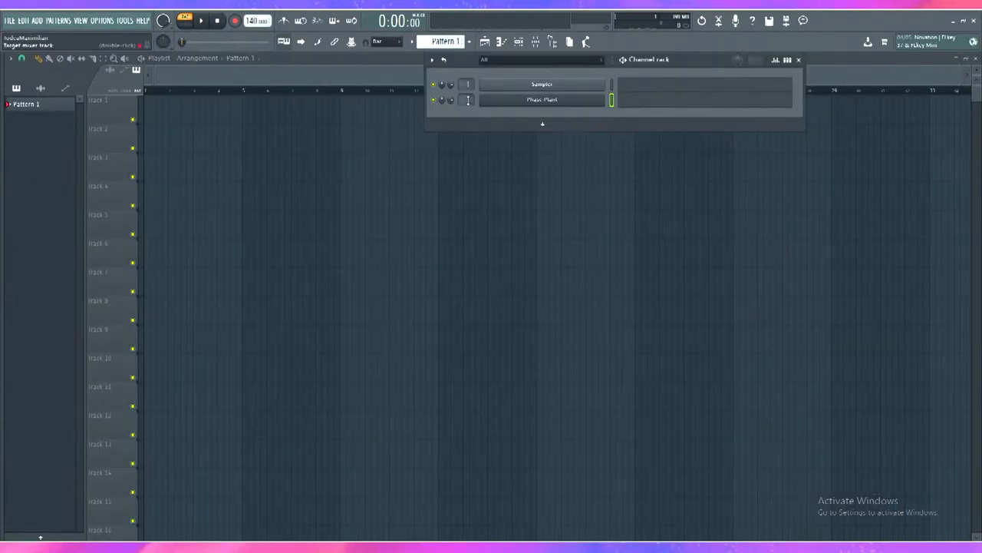
left_click(535, 41)
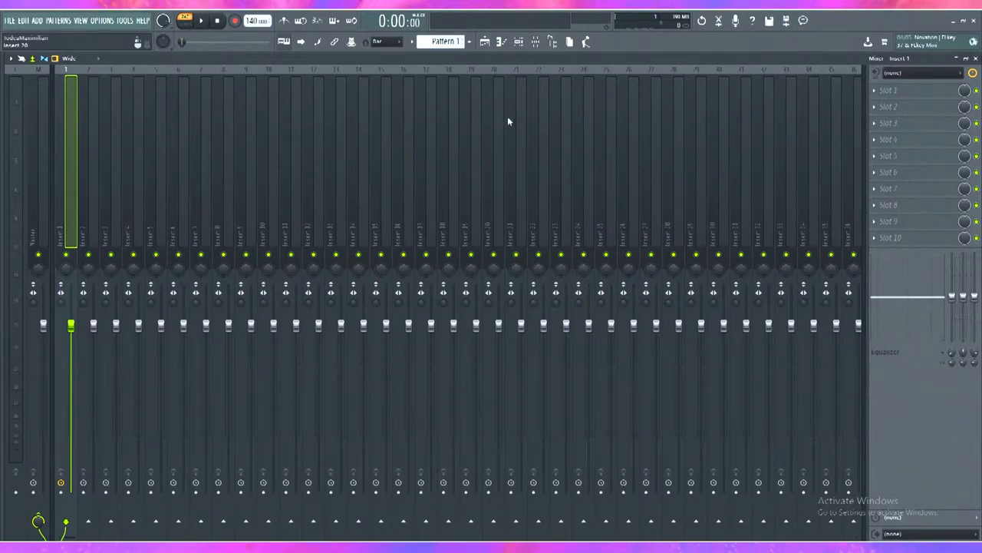
left_click(890, 90)
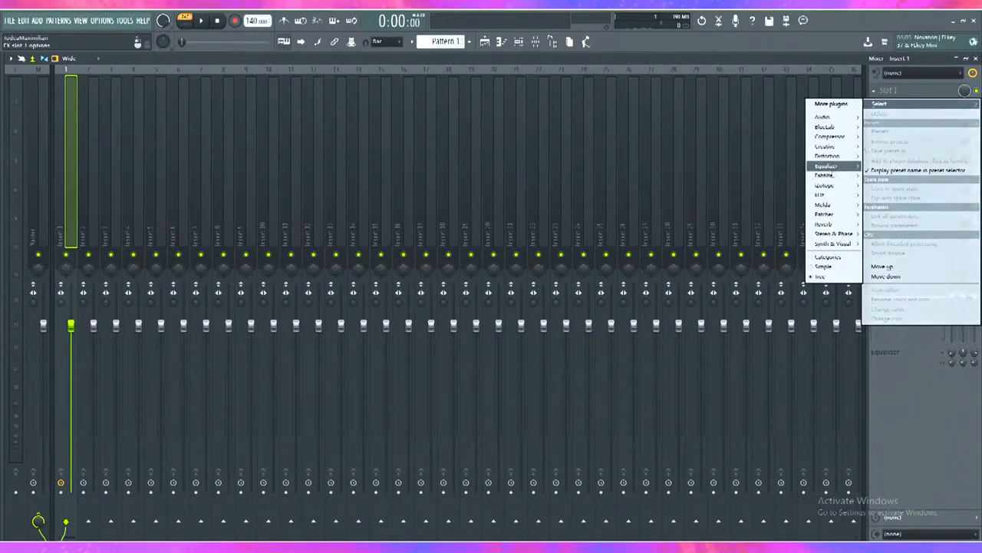
mouse_move(828, 175)
left_click(760, 223)
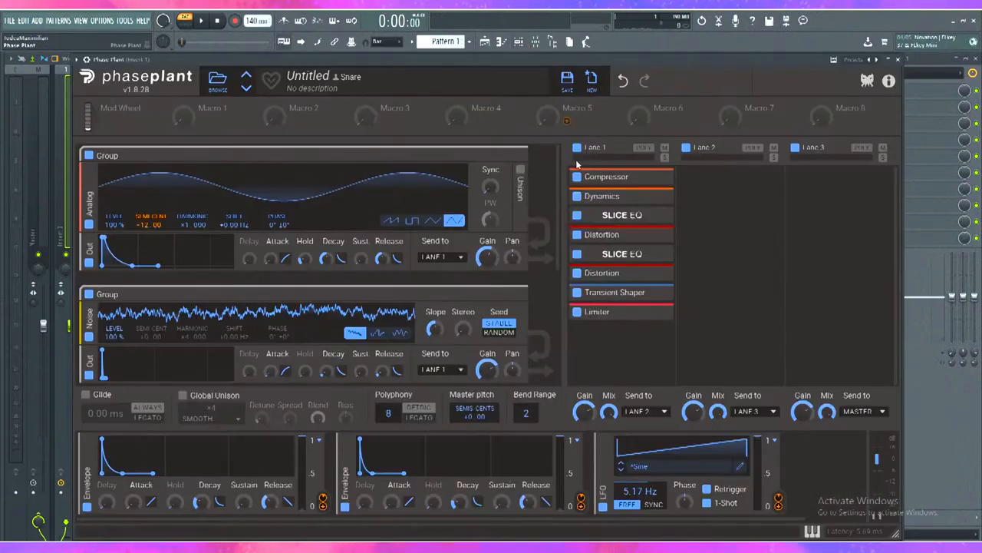
mouse_move(622, 253)
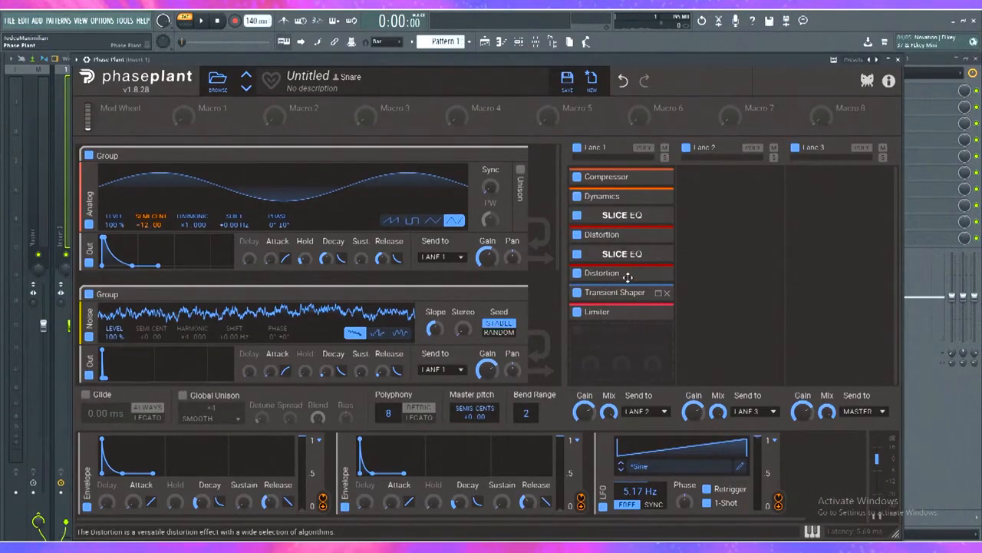
mouse_move(603, 312)
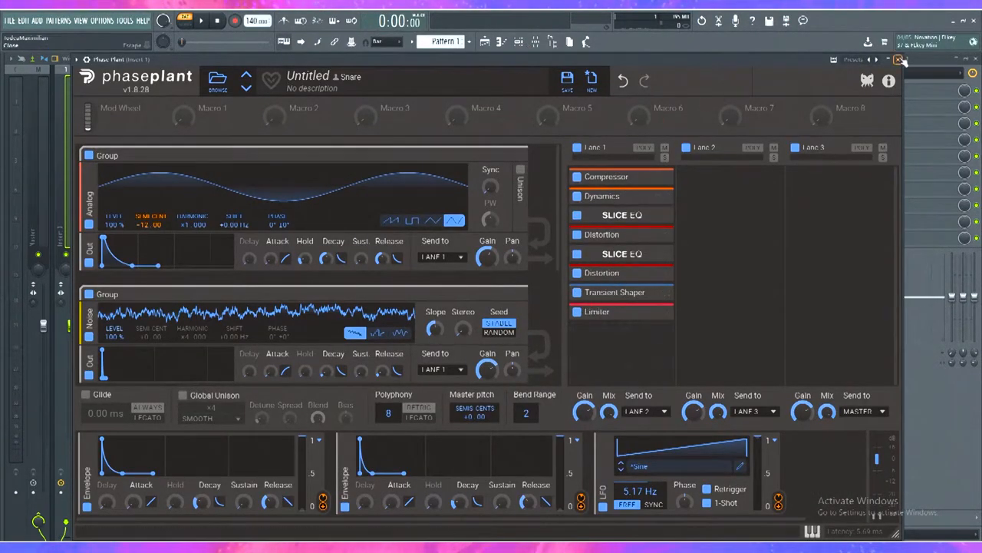
key("Escape")
left_click(921, 91)
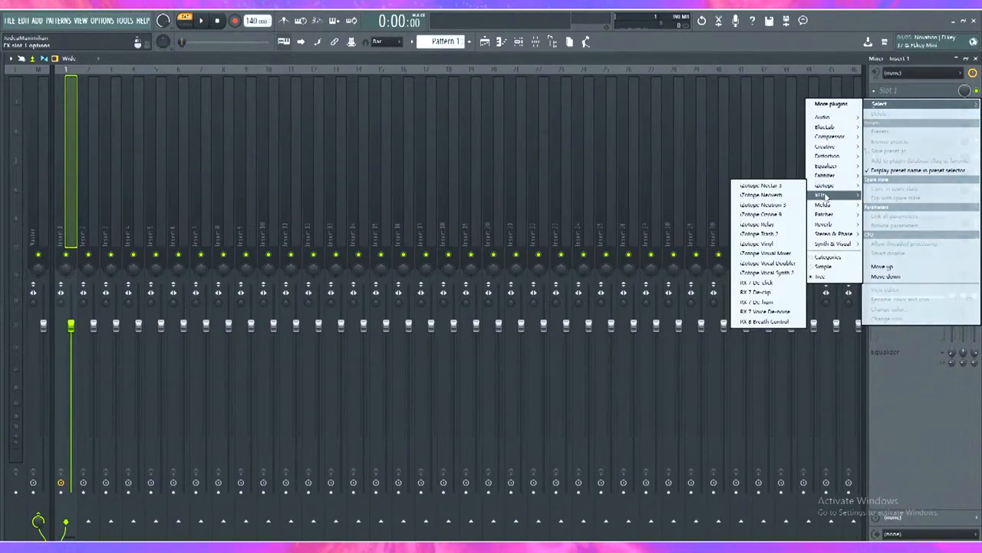
mouse_move(829, 155)
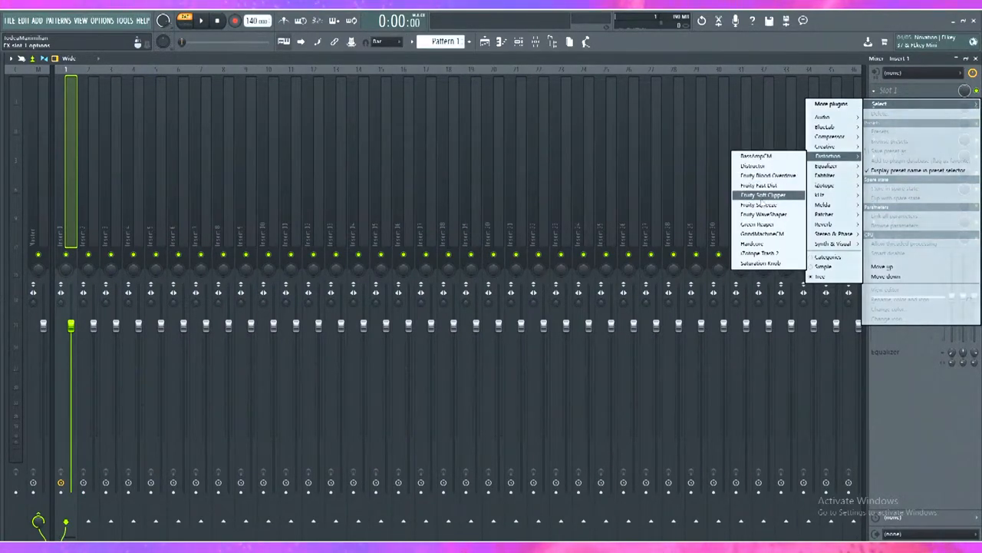
Step: Load Fruity WaveShaper into slot 1, experiment with a curve point and undo back to a straight line
left_click(762, 214)
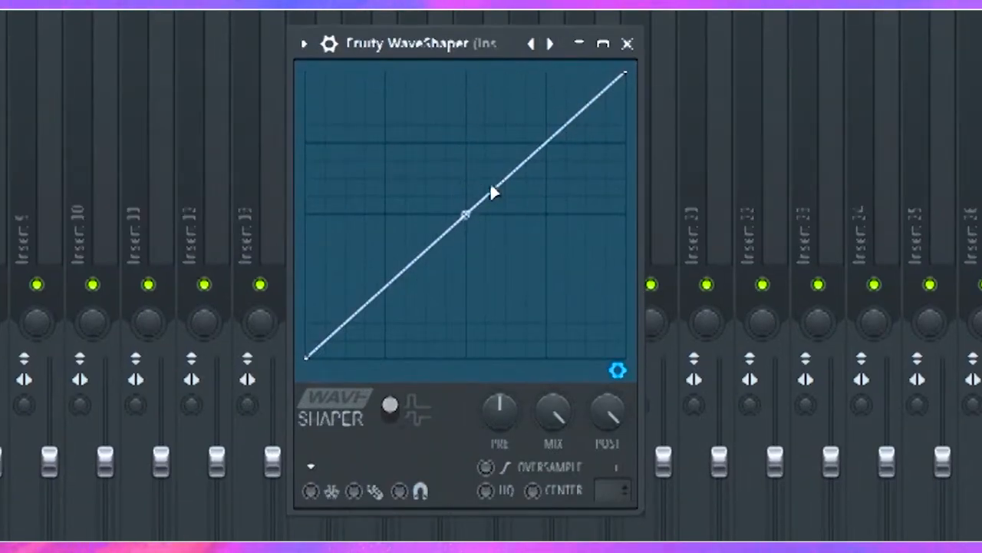
right_click(369, 302)
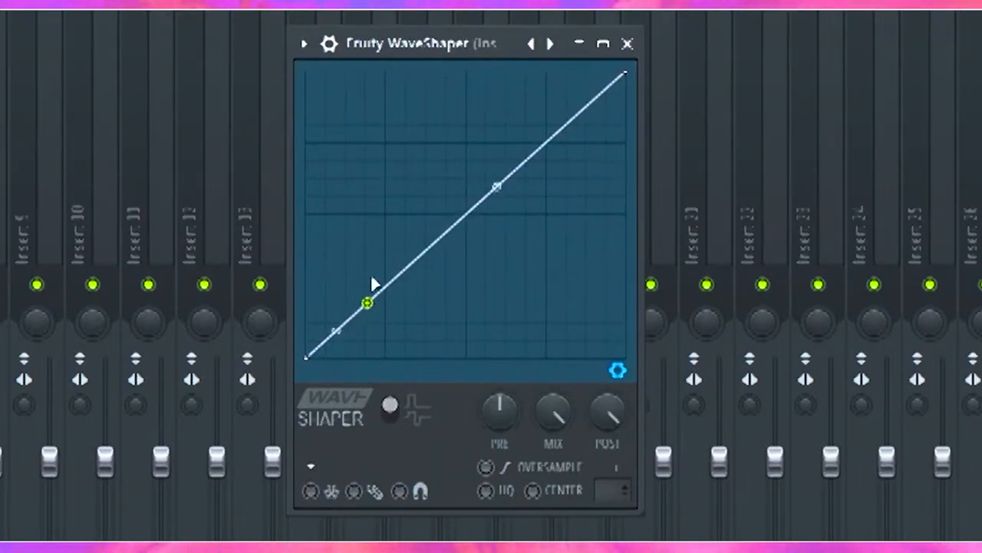
mouse_move(367, 306)
left_mouse_down()
mouse_move(380, 233)
mouse_move(461, 246)
left_mouse_up()
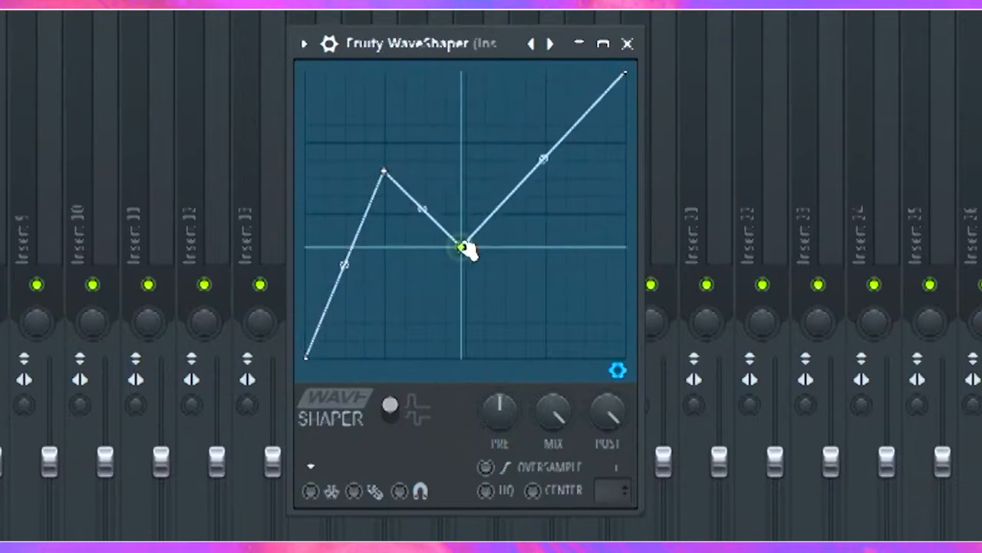
key("ctrl+z")
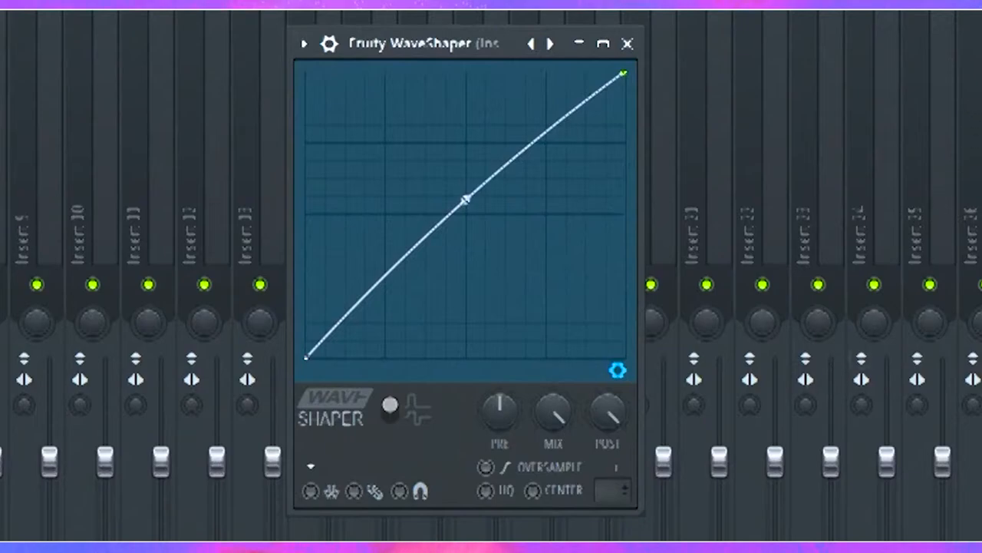
Step: Bend the WaveShaper curve strongly upward, then ease it back to a gentle bend
left_click_drag(467, 201, 466, 96)
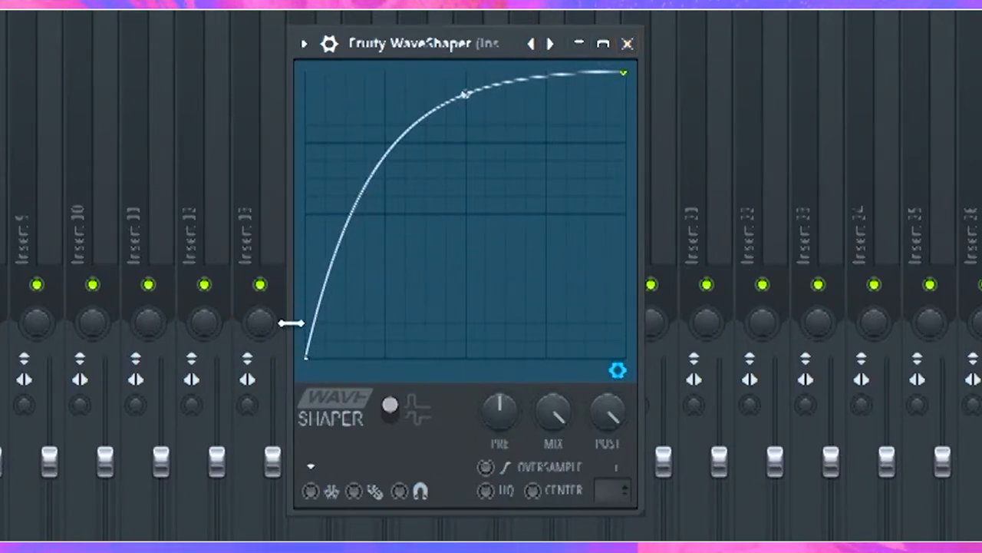
left_click_drag(461, 93, 466, 195)
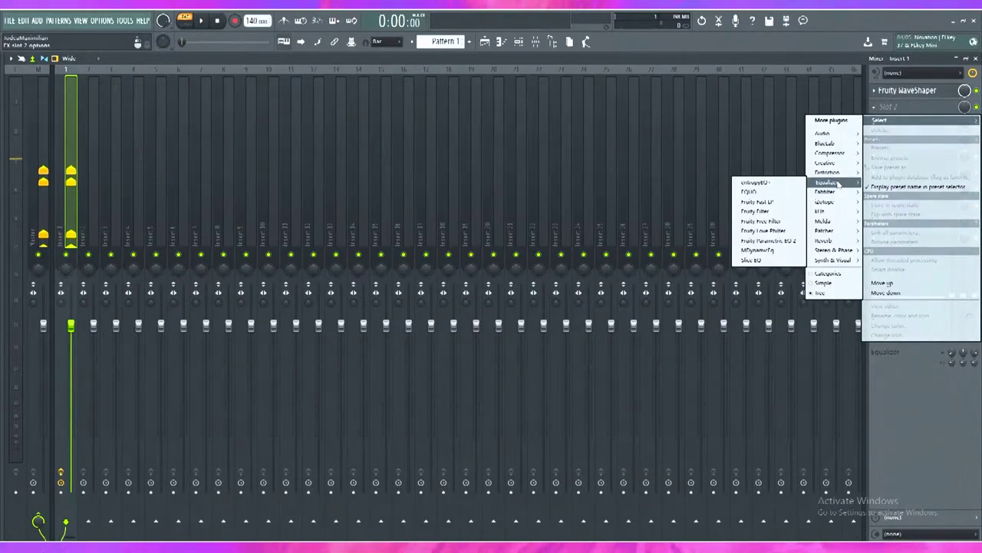
Step: Load Maximus into the second effect slot and centre its window on screen
left_click(764, 192)
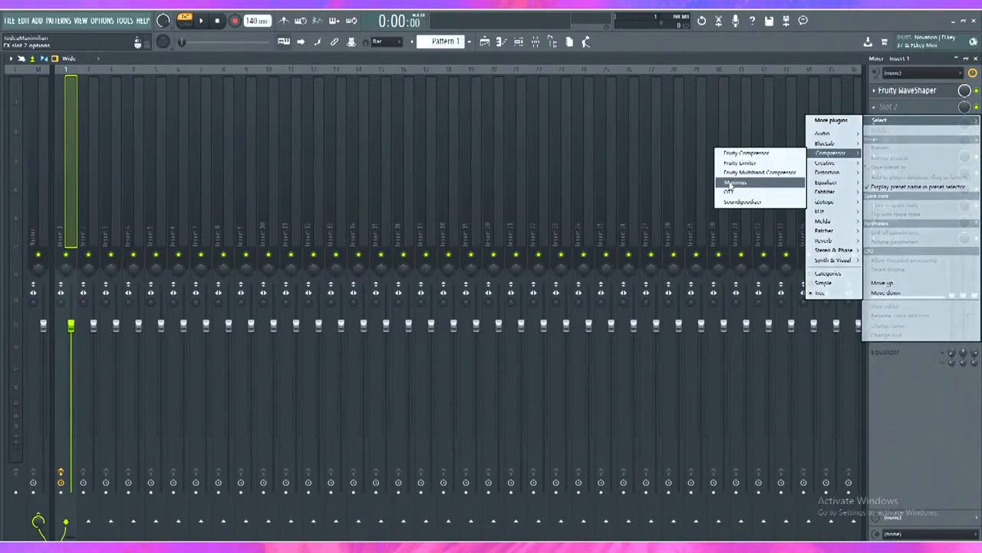
left_click_drag(189, 171, 292, 145)
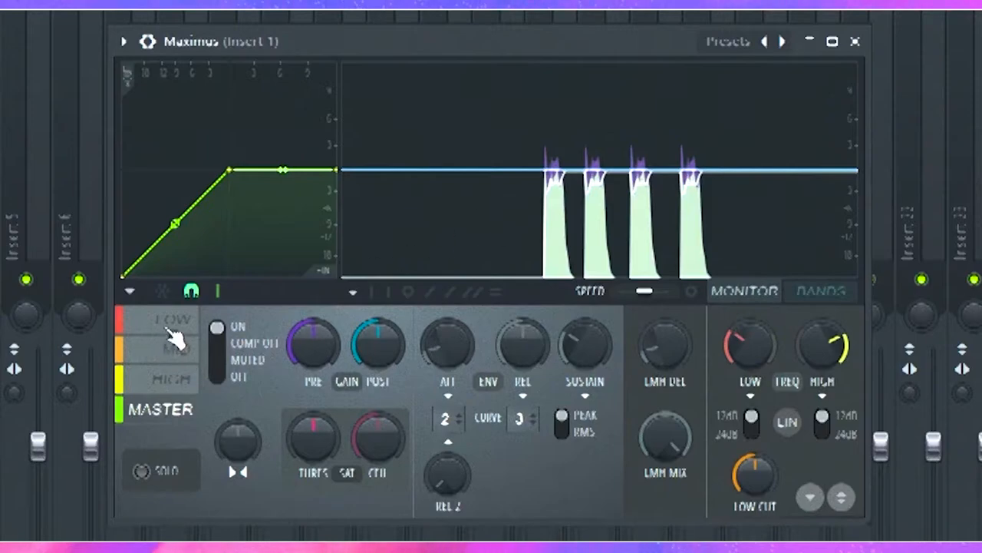
left_click(172, 321)
left_click(175, 349)
left_click(172, 379)
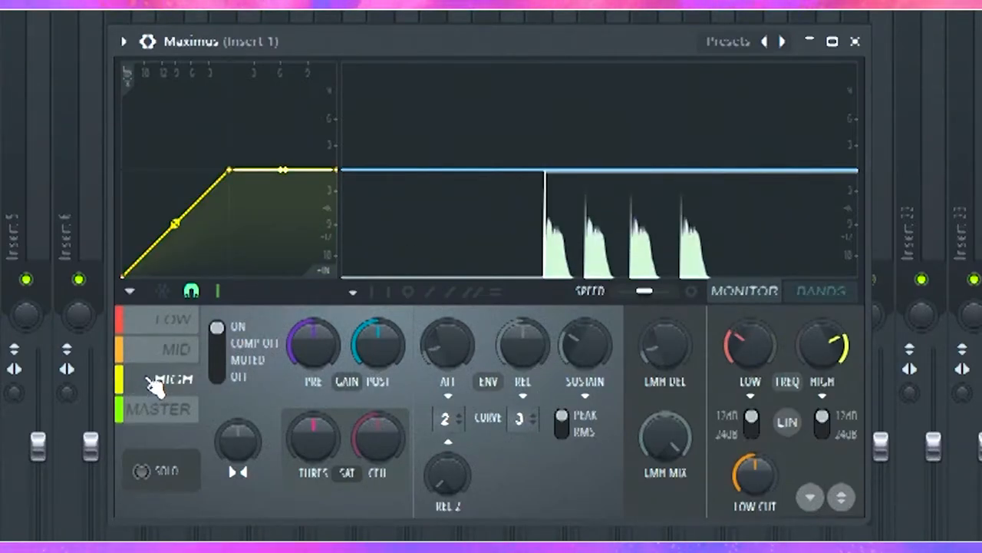
left_click(159, 409)
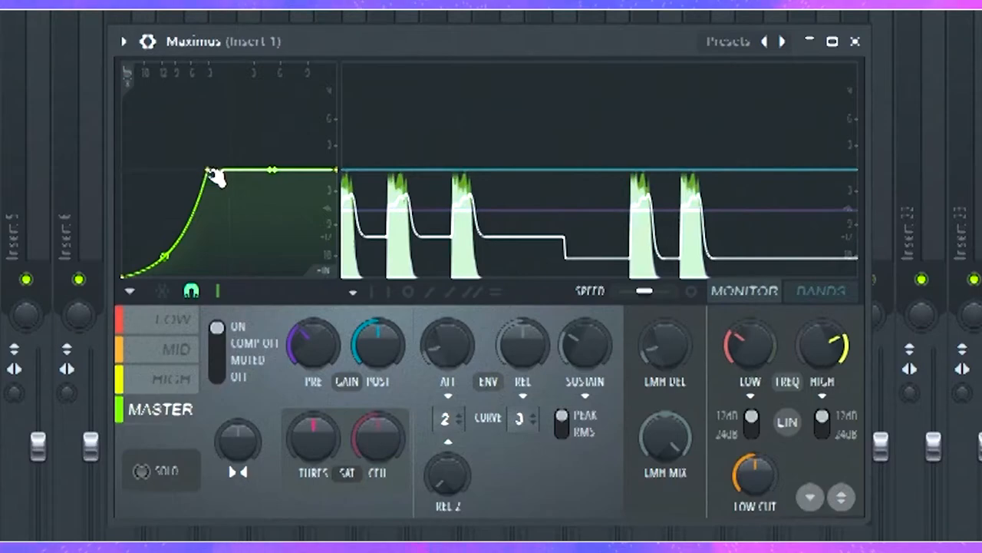
Step: Nudge the master compression curve's knee right then back left, and select the LOW band
left_click_drag(211, 171, 233, 170)
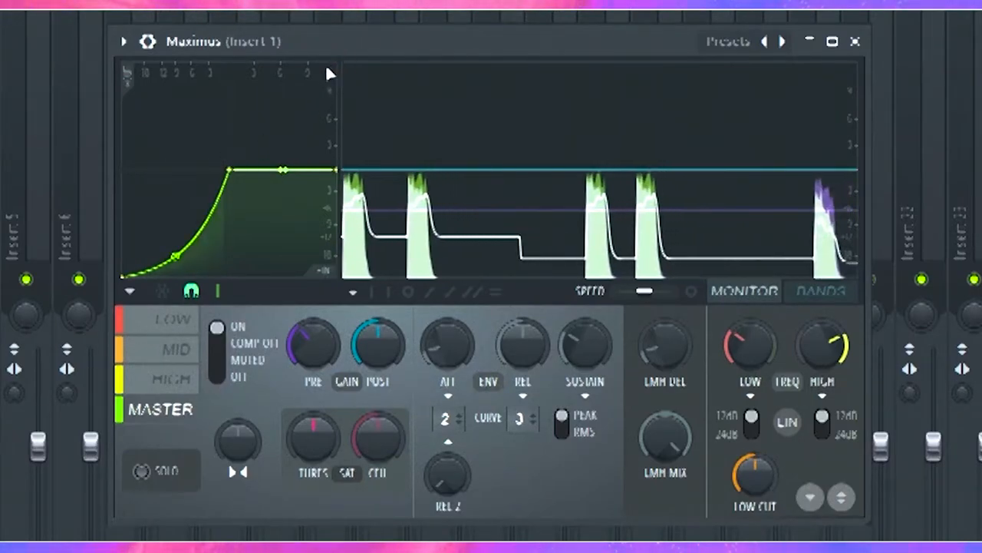
left_click_drag(232, 171, 215, 168)
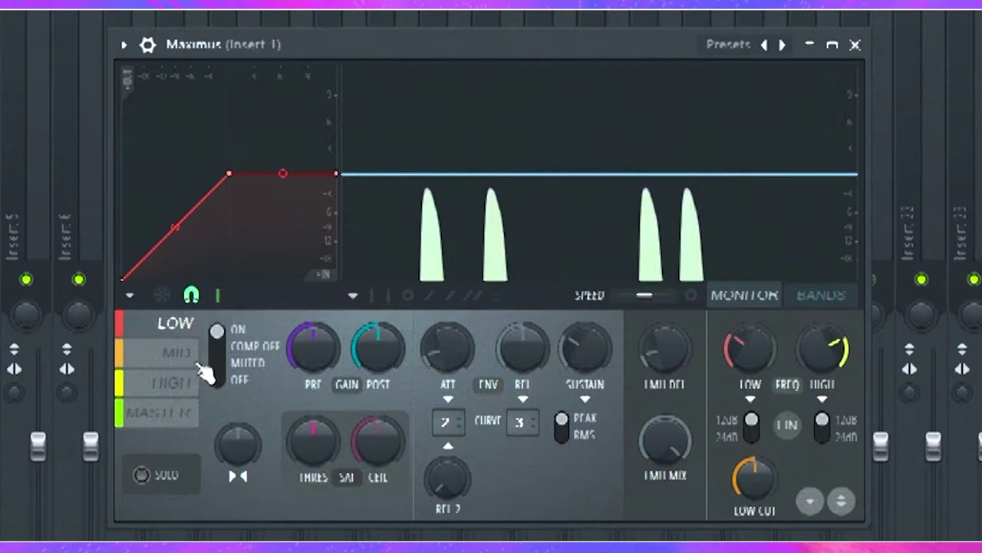
left_click(177, 381)
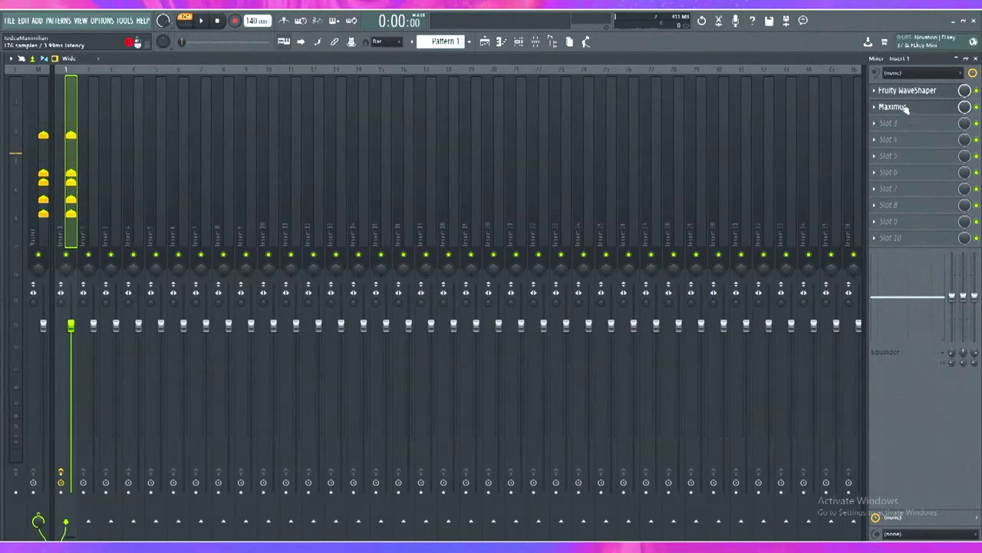
Step: Load kHz Transient Shaper into the third effect slot after Maximus and dismiss its window
left_click(890, 122)
mouse_move(879, 137)
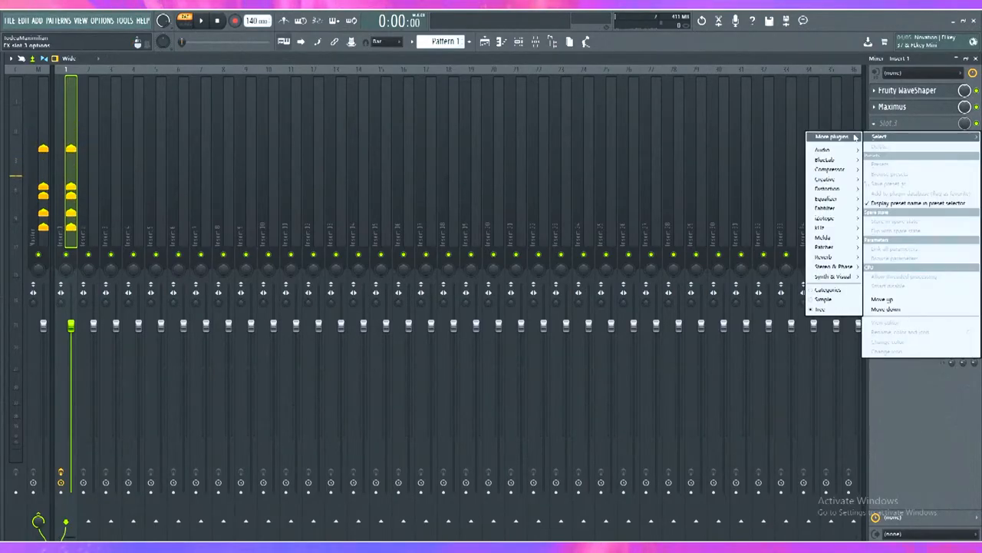
left_click(760, 247)
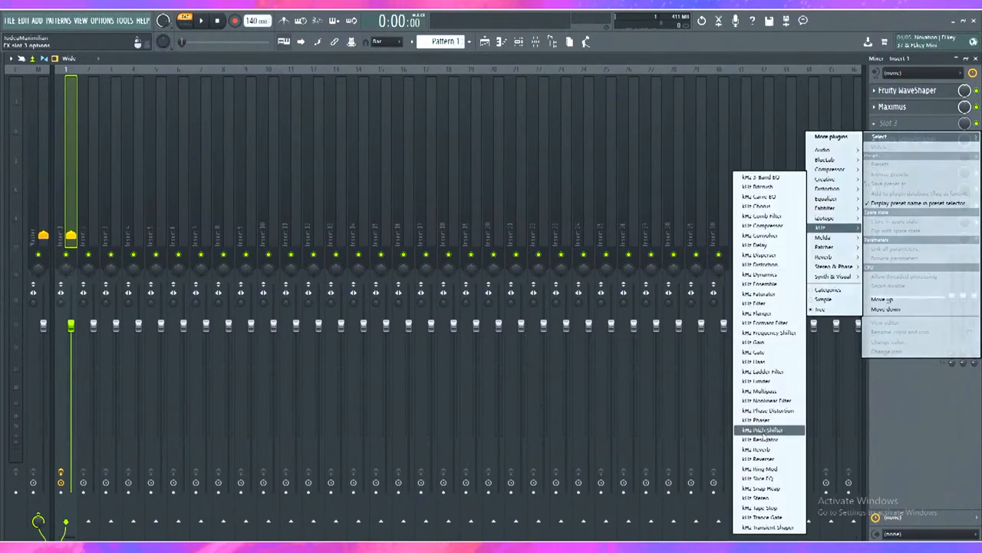
left_click(767, 527)
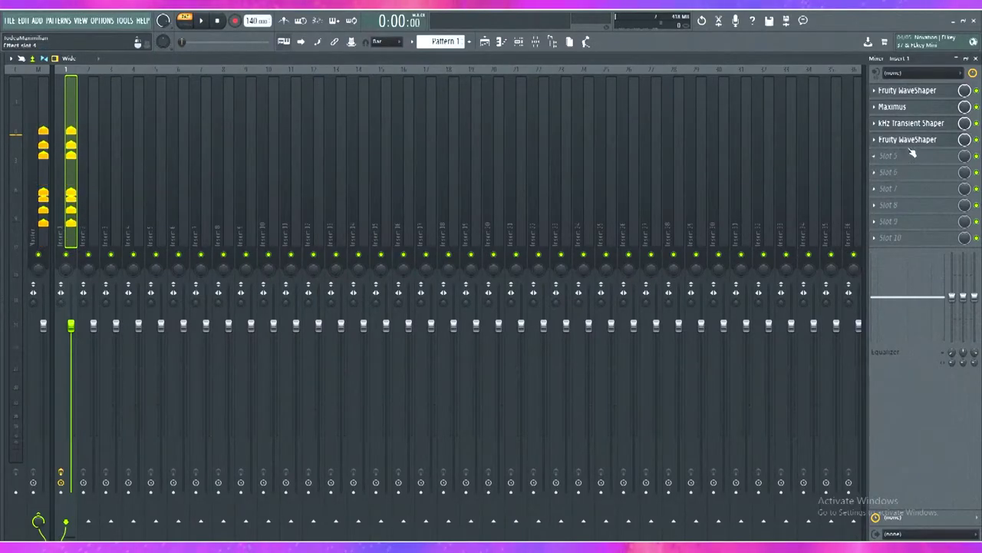
left_click(908, 139)
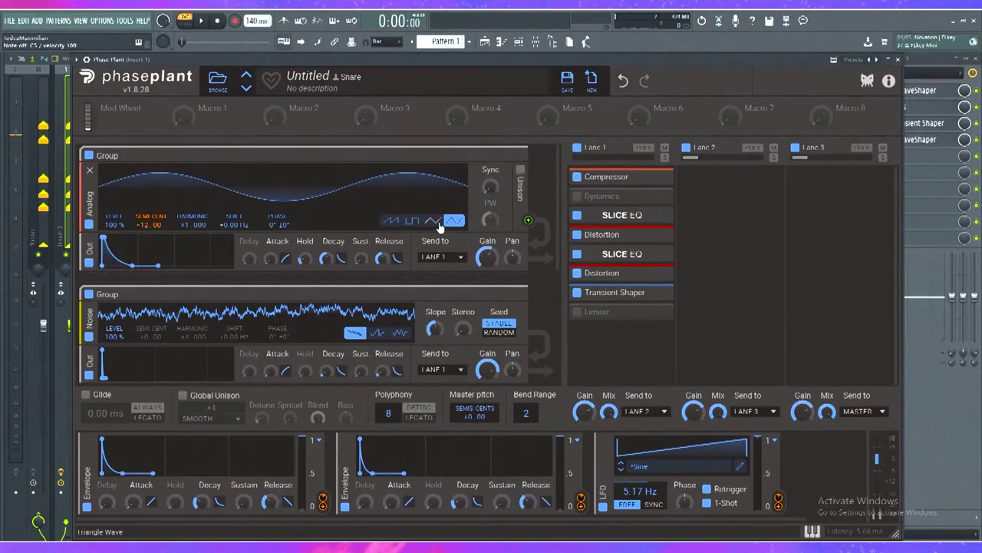
Step: Switch the new Phase Plant oscillator to a triangle wave and place a note in the piano roll
left_click(435, 221)
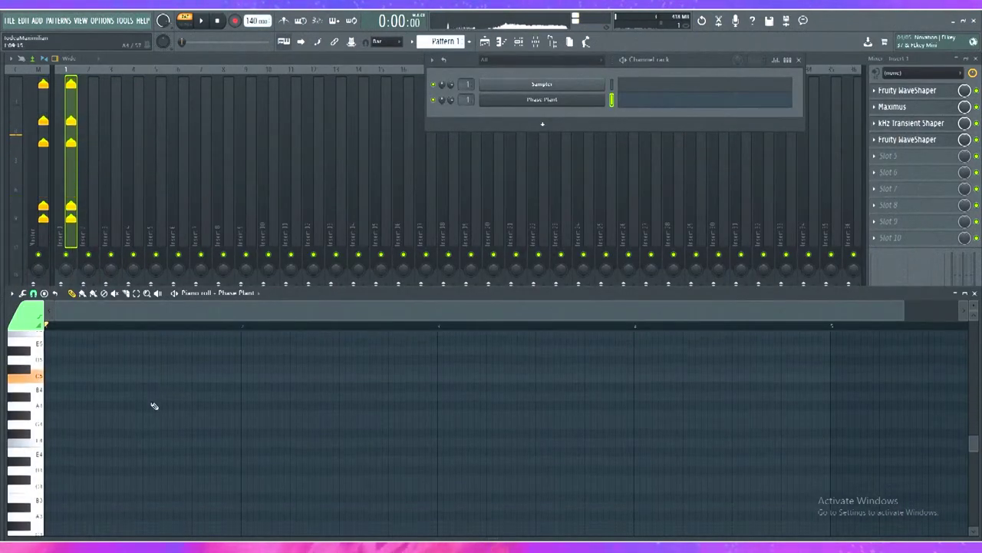
left_click(53, 376)
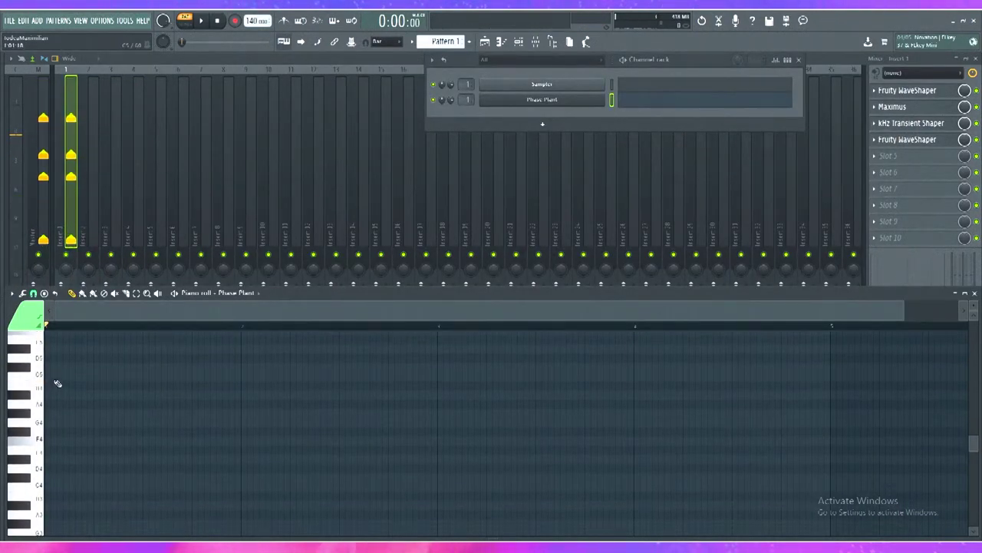
Step: Lengthen the Phase Plant note and move it down to C5
left_click(39, 423)
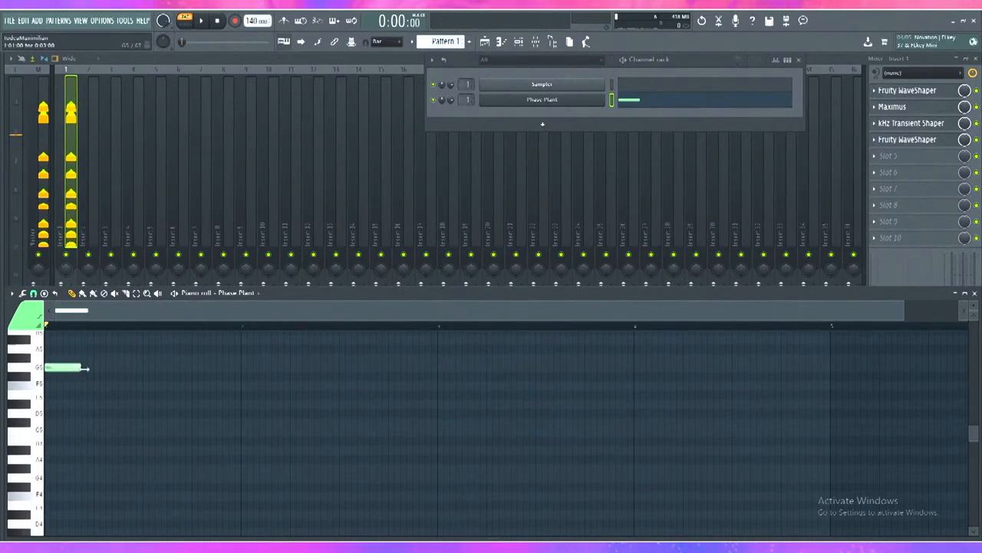
left_click_drag(67, 376, 141, 376)
key("Escape")
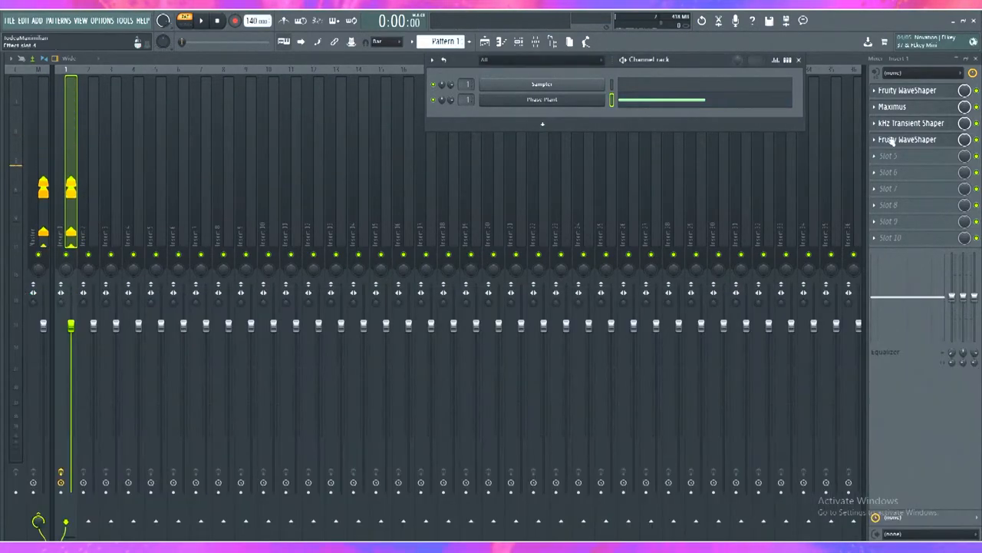
key("Escape")
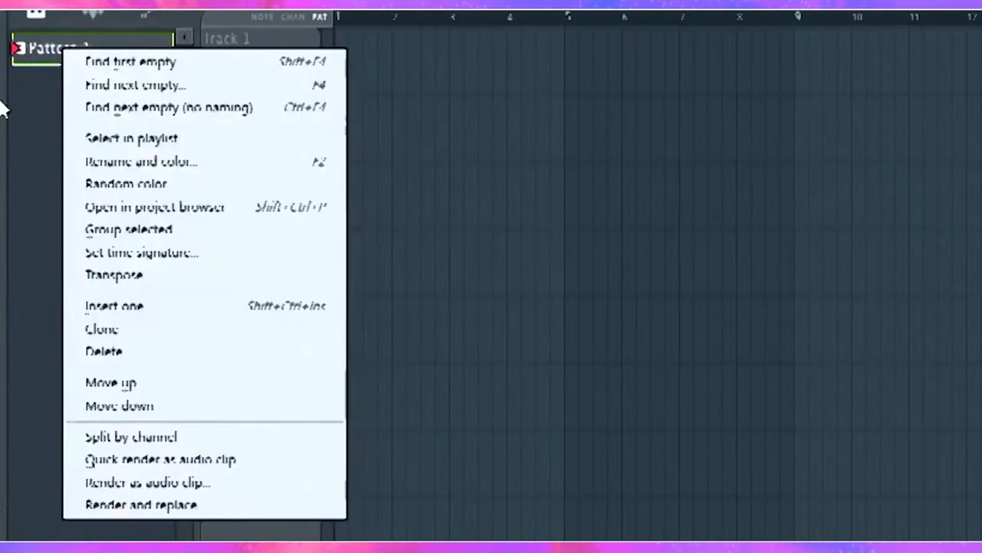
left_click(160, 459)
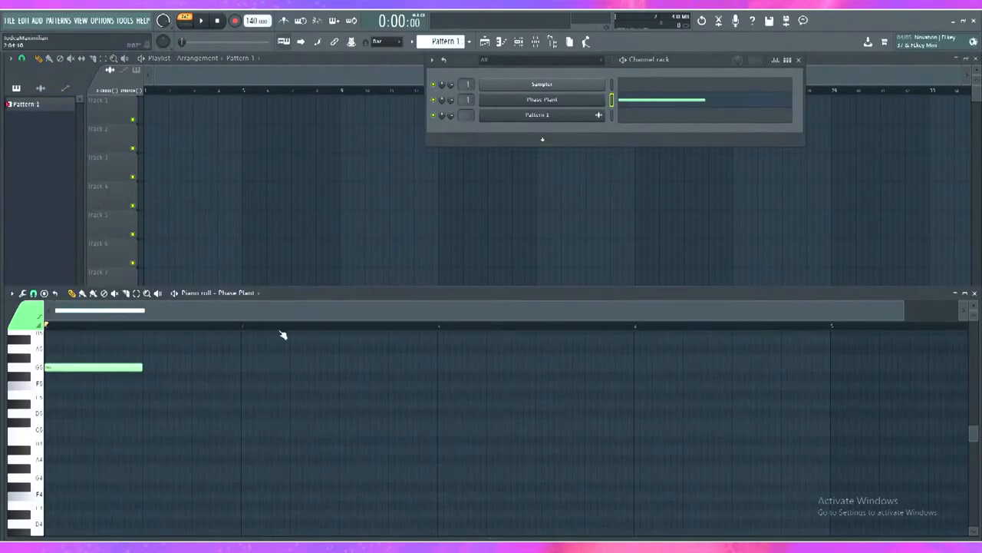
left_click_drag(92, 367, 82, 433)
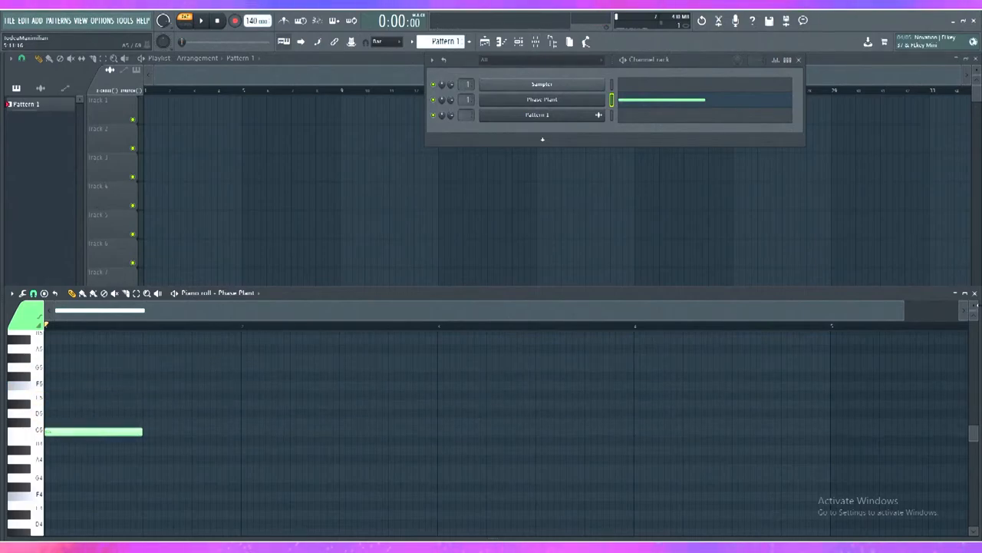
left_click(975, 292)
Step: Load Edison into Insert 1's last effect slot from the Misc category
left_click(536, 42)
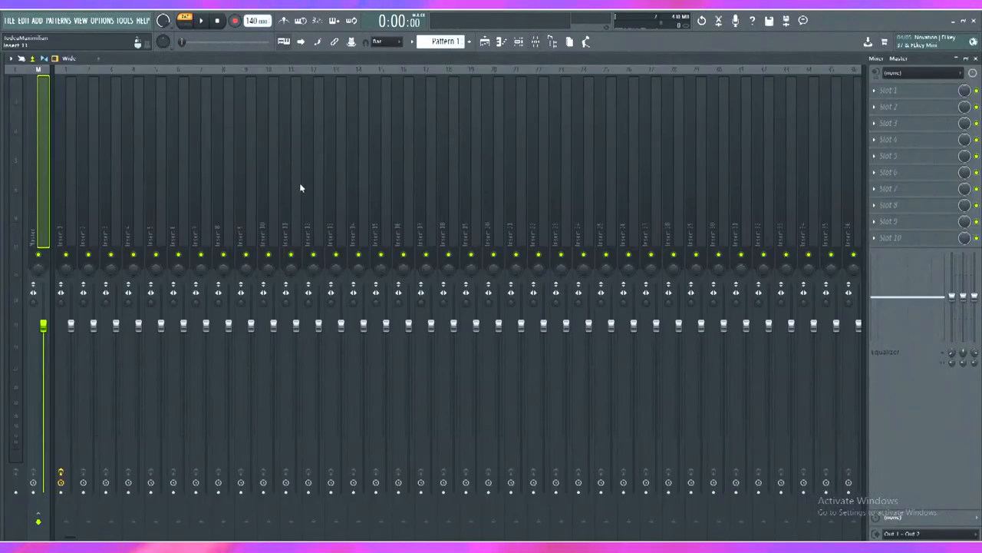
left_click(70, 220)
left_click(874, 238)
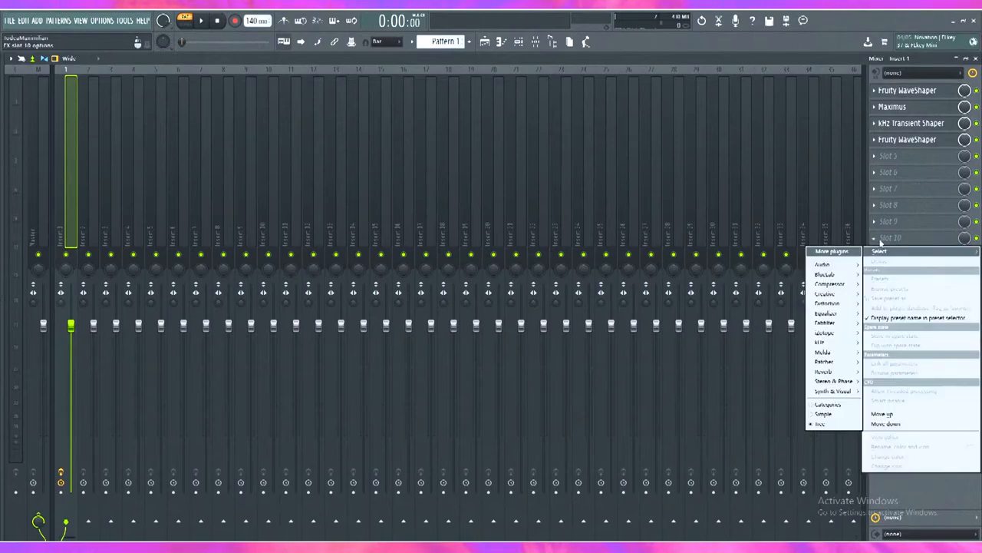
left_click(825, 352)
left_click(748, 269)
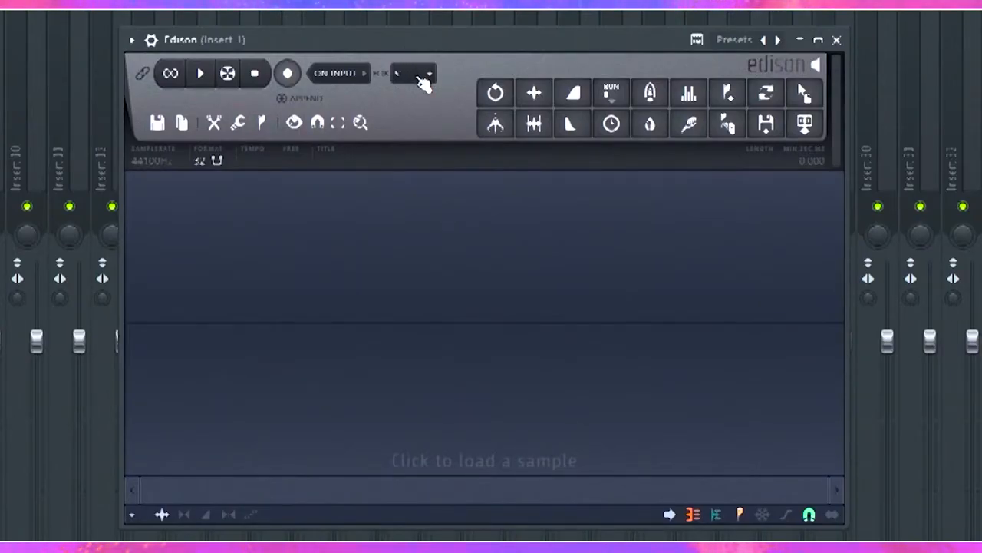
Step: Set Edison to record On Input, capture four snare hits, stop and play the recording back
left_click(424, 74)
left_click(420, 98)
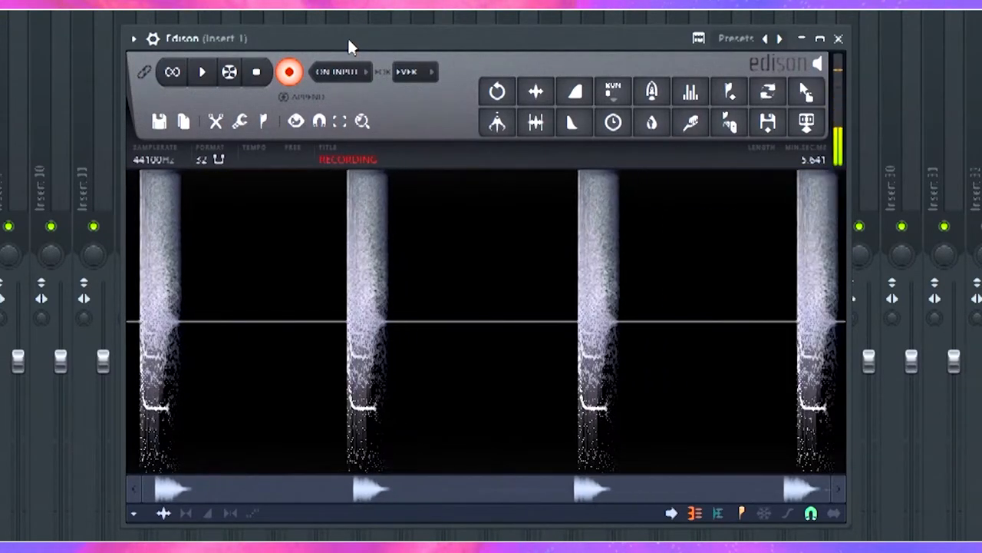
left_click(289, 71)
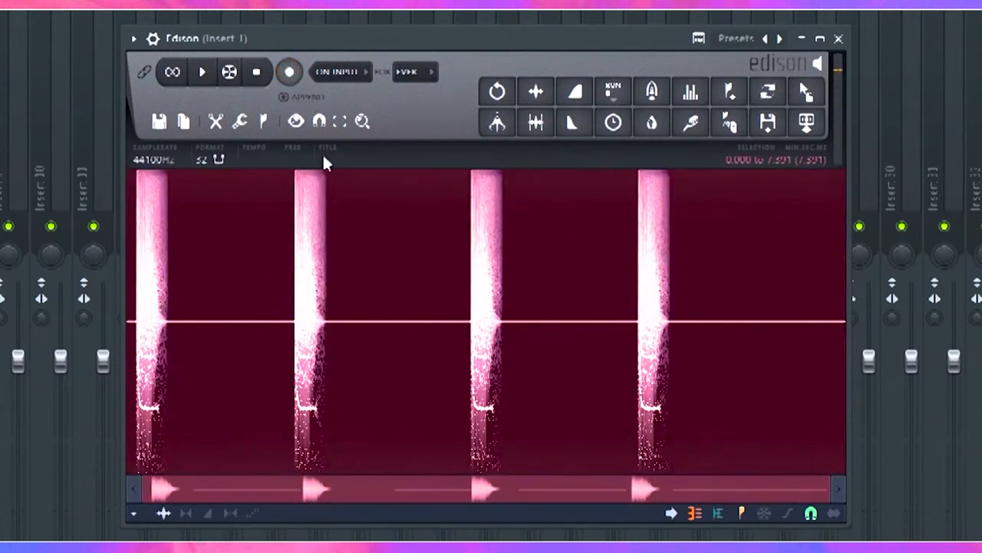
scroll(299, 330, "up", 4)
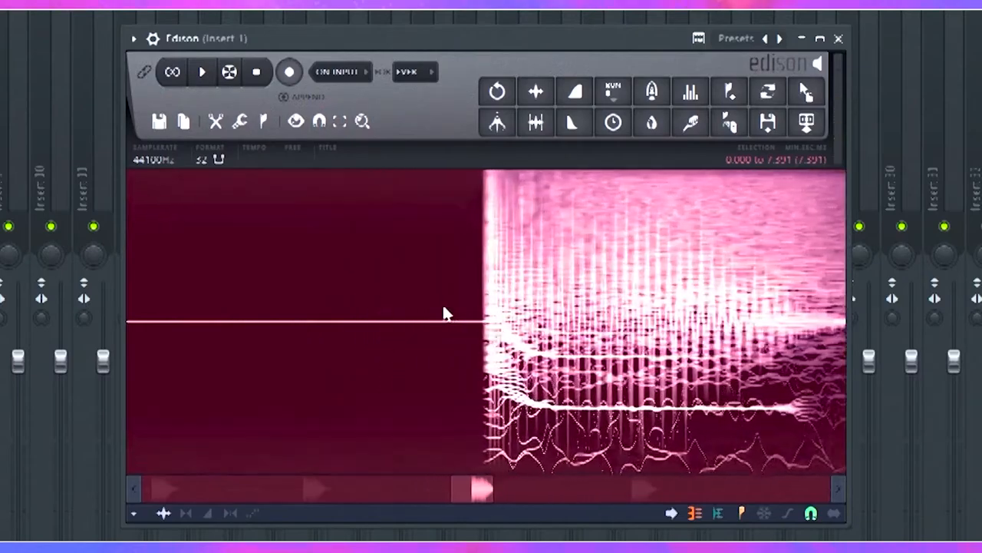
scroll(445, 314, "down", 4)
scroll(629, 307, "up", 3)
scroll(537, 322, "up", 4)
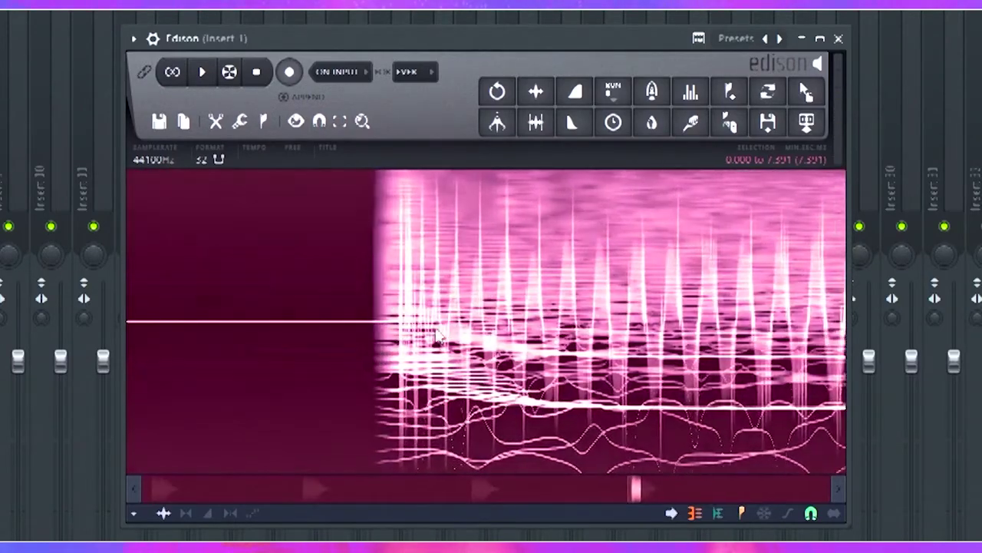
scroll(422, 337, "up", 3)
scroll(367, 349, "down", 5)
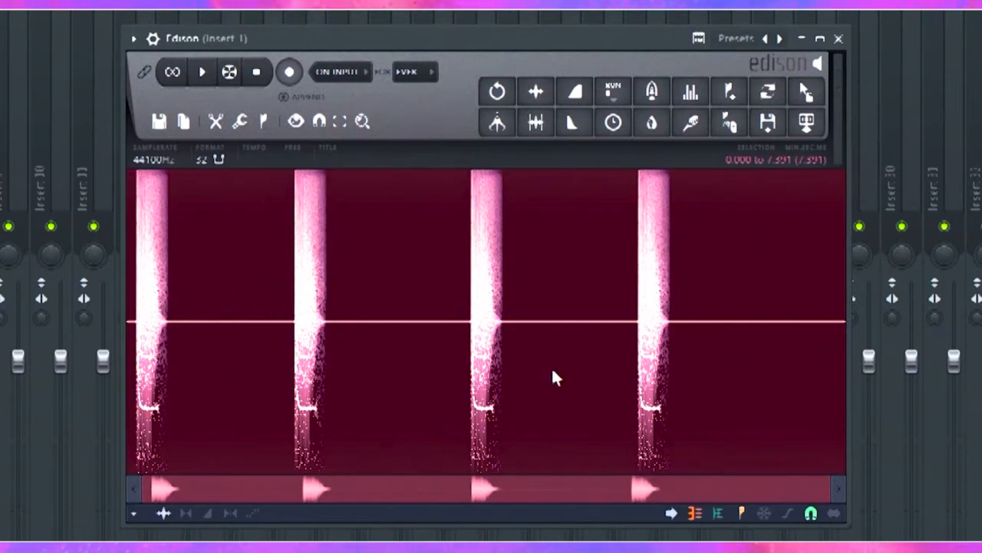
left_click(205, 73)
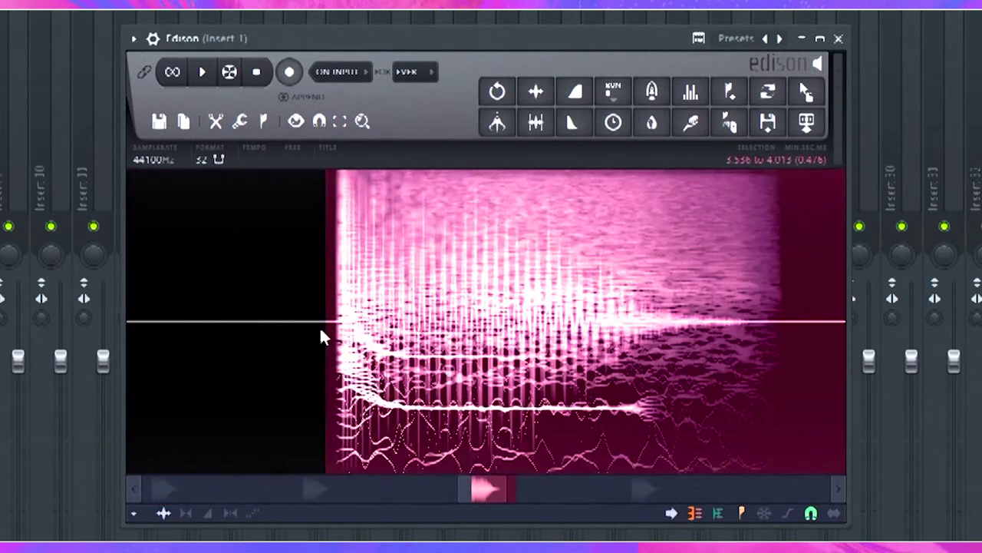
scroll(323, 336, "down", 3)
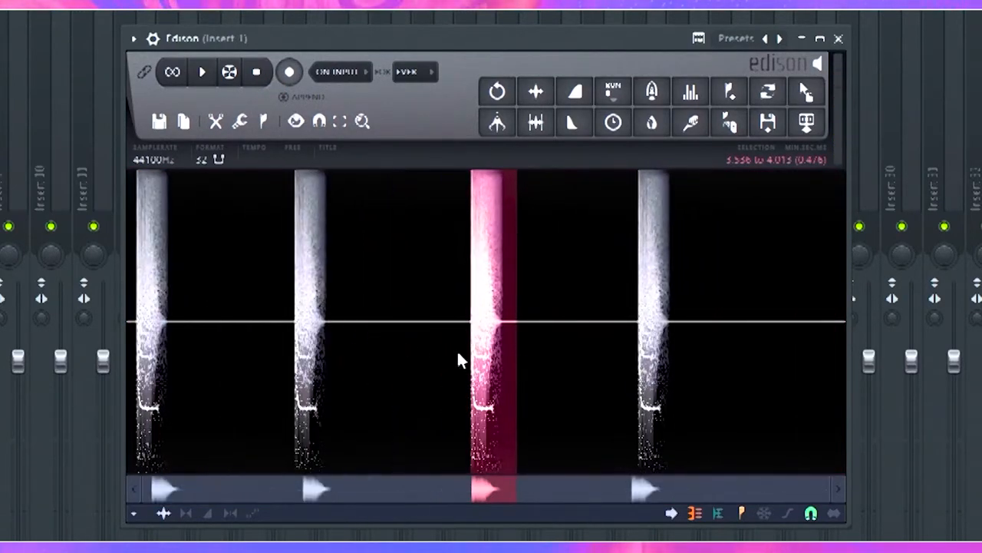
Step: Delete the silent lead-in and trailing silence around one snare hit and fade out its tail
left_click(468, 353, "shift")
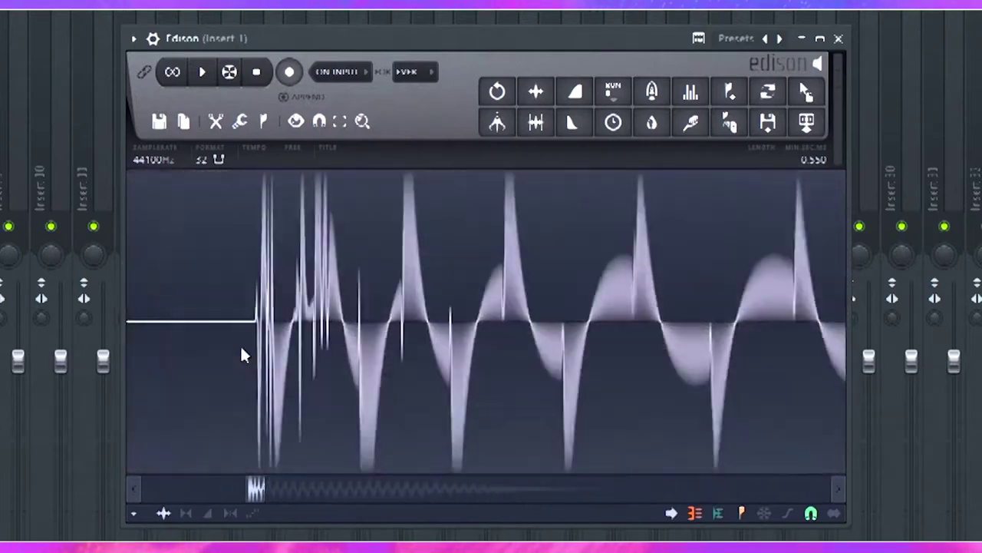
scroll(285, 324, "up", 6)
left_click_drag(285, 318, 191, 331)
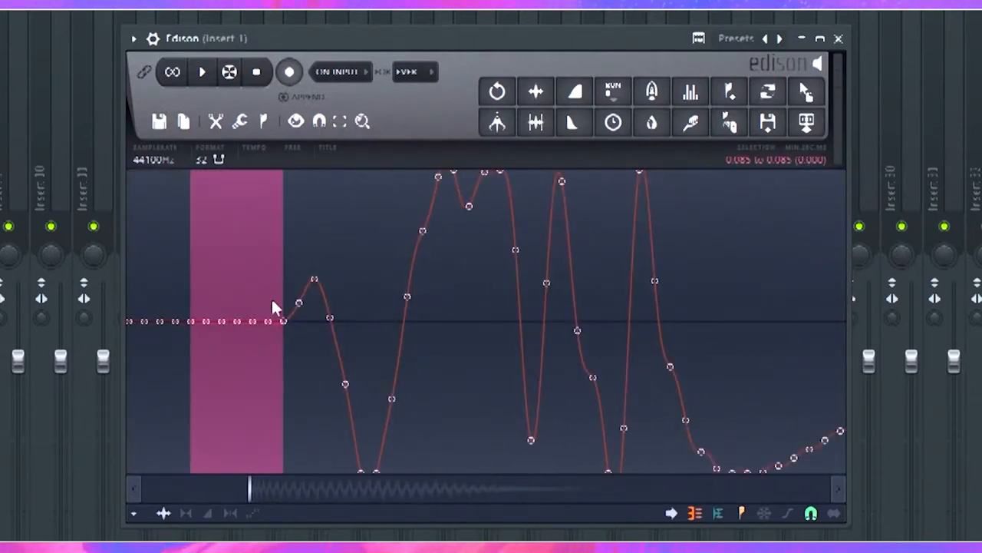
scroll(279, 323, "down", 8)
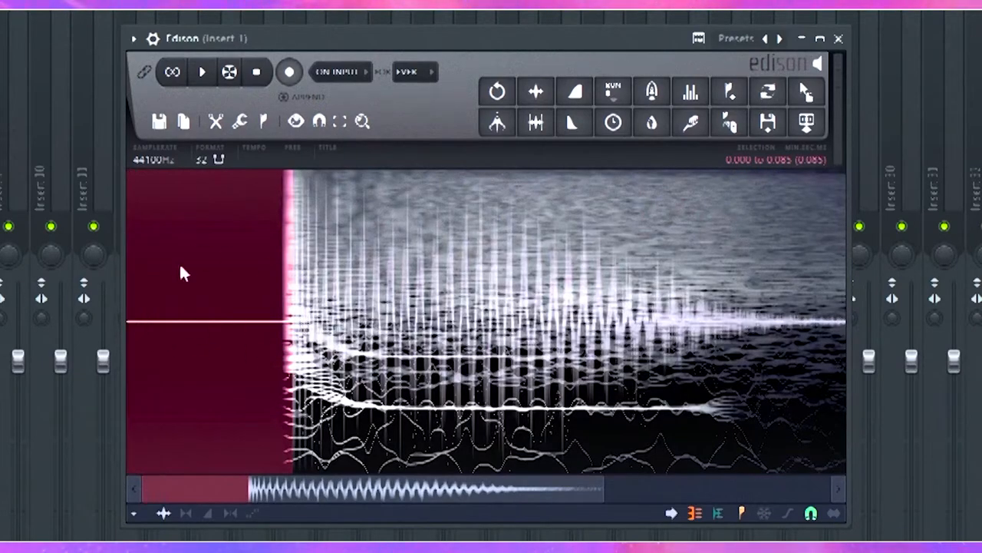
scroll(491, 322, "right", 5)
left_click_drag(630, 319, 845, 318)
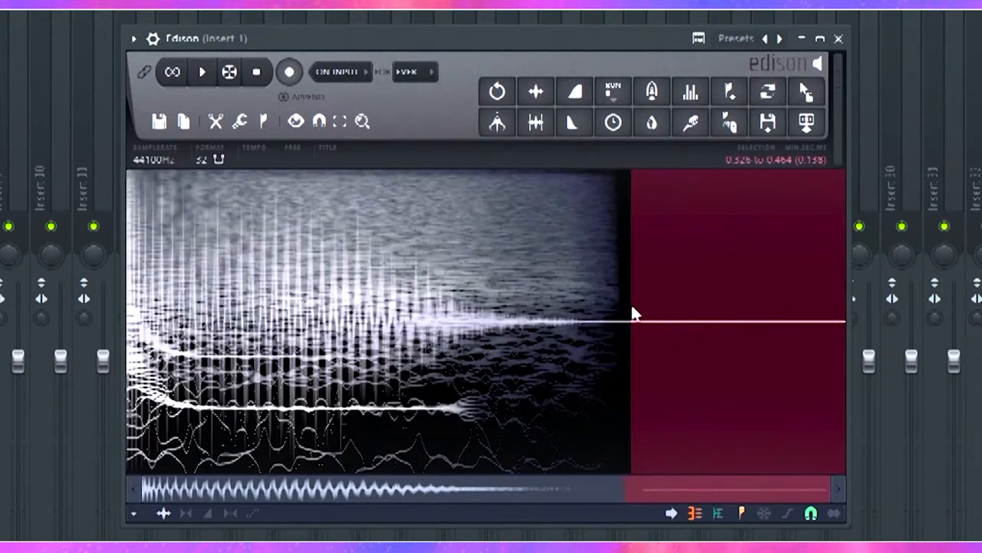
key("Delete")
mouse_move(810, 328)
left_mouse_down()
mouse_move(826, 328)
mouse_move(793, 305)
left_mouse_up()
left_click(575, 123)
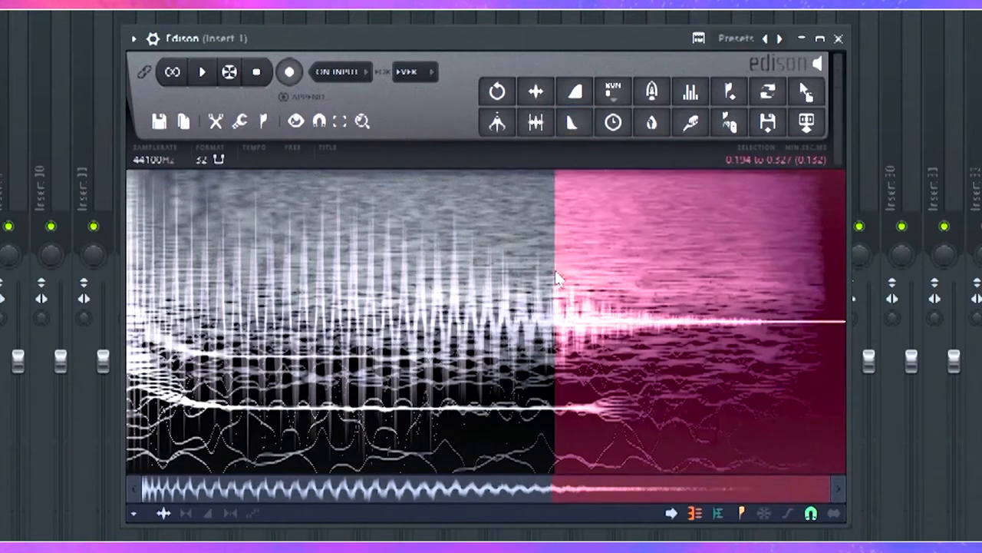
scroll(491, 323, "up", 5)
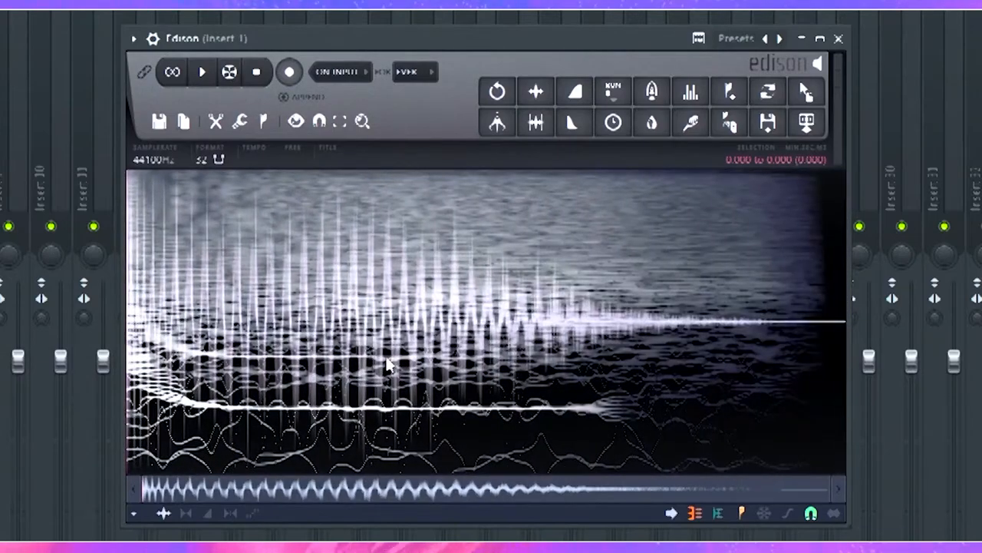
left_click(386, 322)
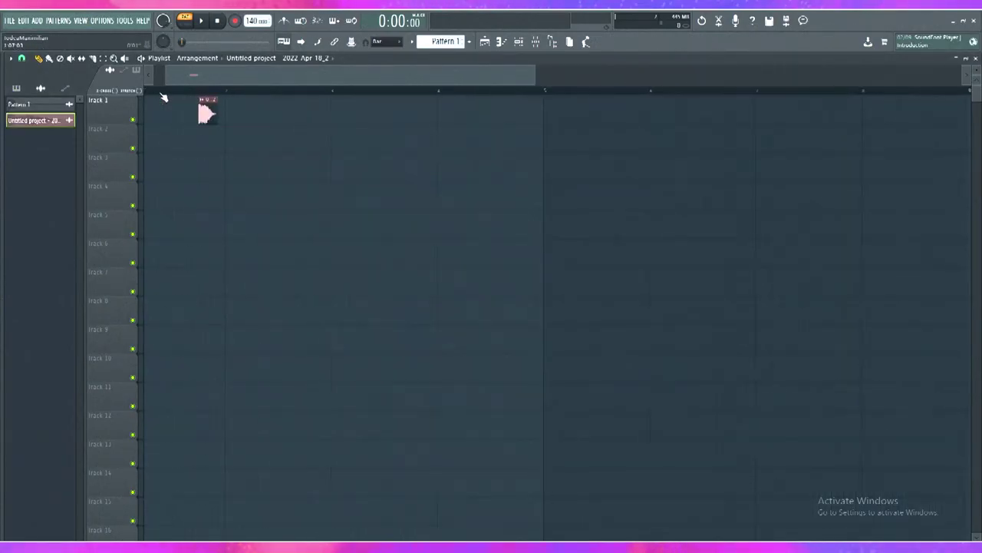
Step: Place the snare clip at the start of Track 1, twist its pitch to -24 and back to 0
left_click_drag(199, 107, 169, 107)
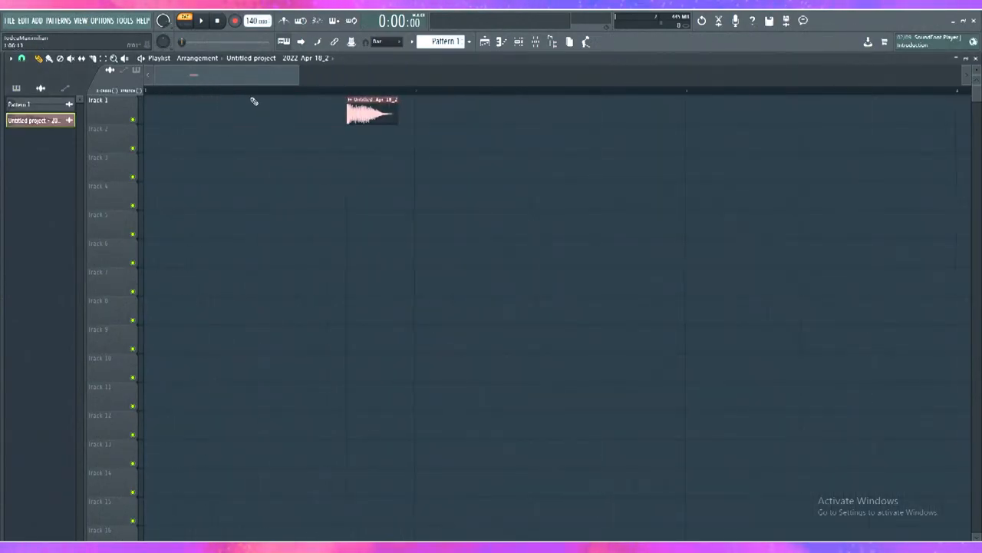
scroll(176, 80, "up", 3)
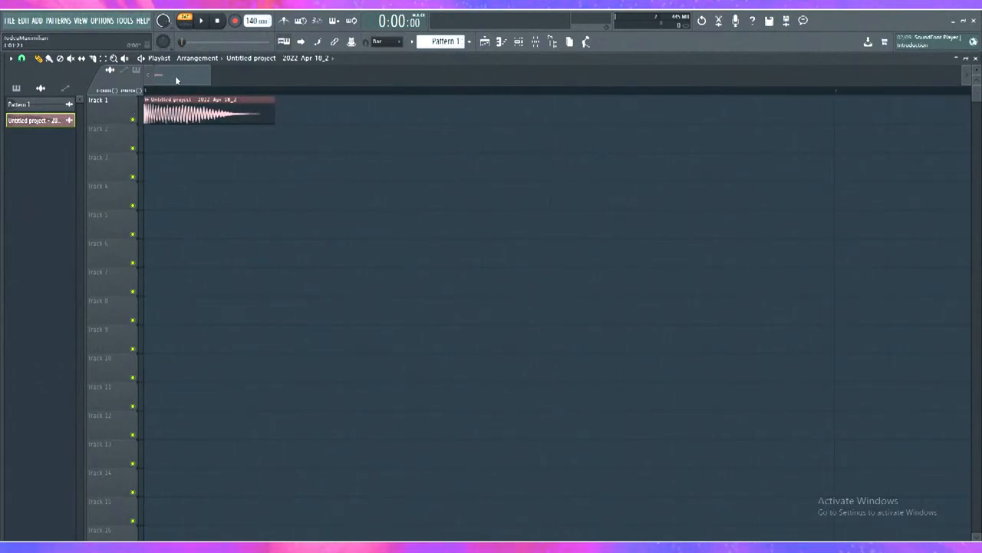
double_click(153, 106)
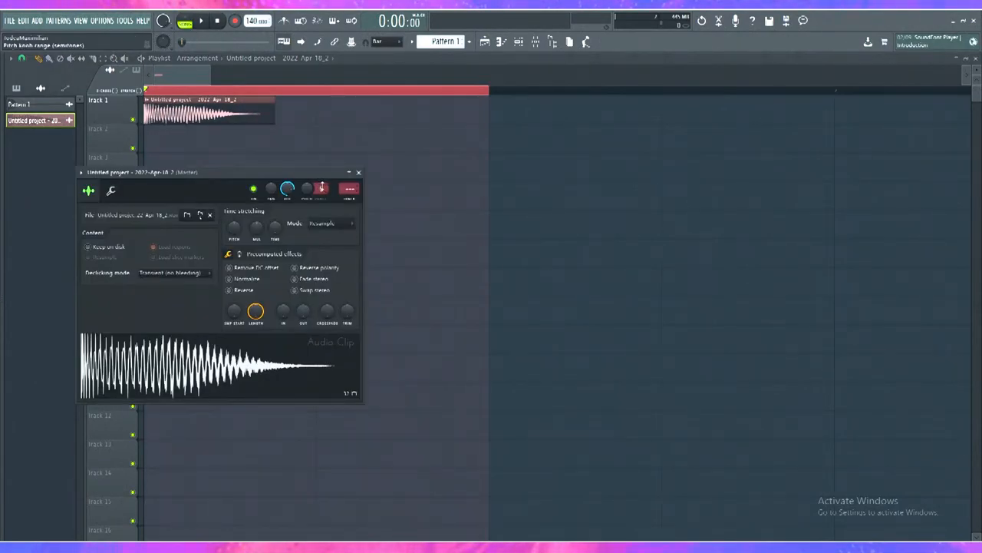
left_click_drag(319, 190, 323, 190)
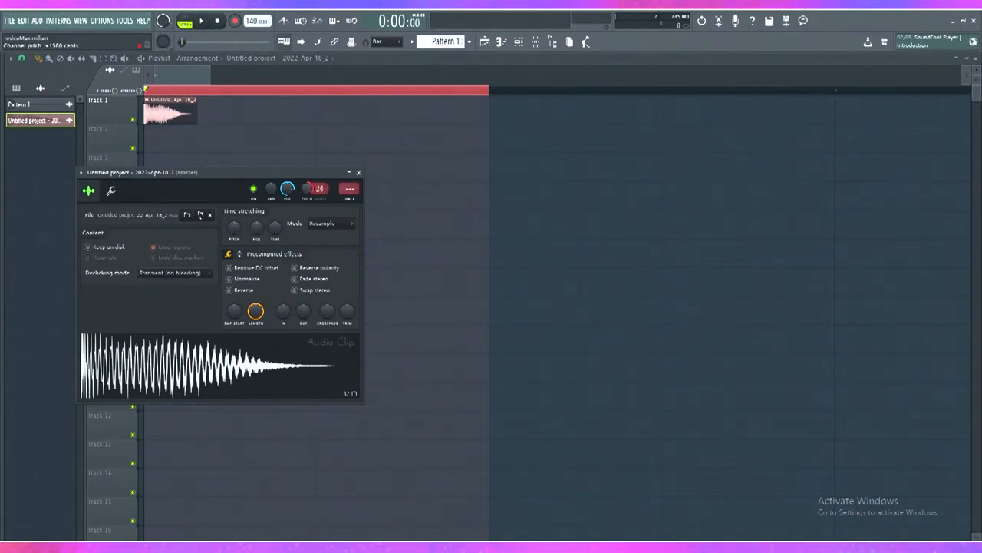
left_click_drag(306, 188, 306, 193)
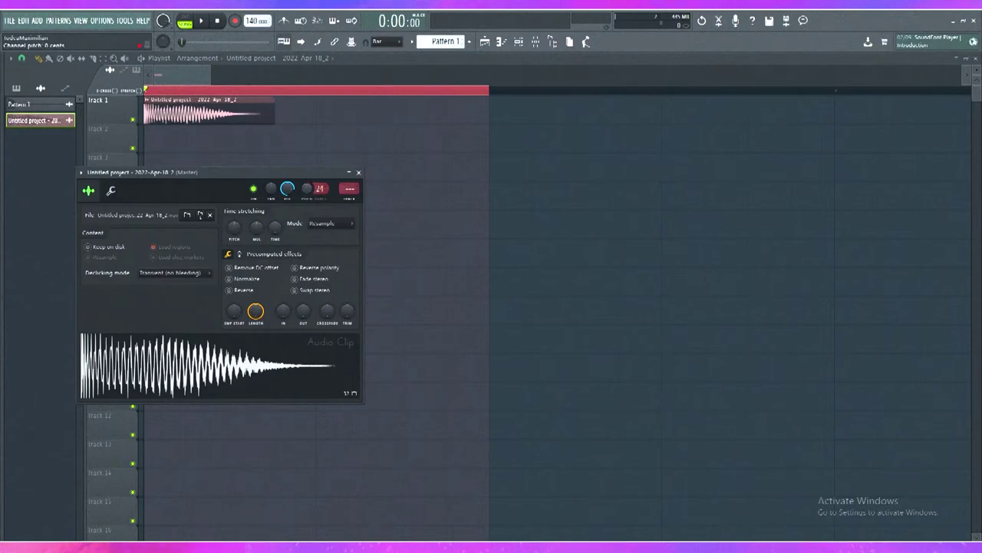
left_click(359, 172)
left_click(208, 115)
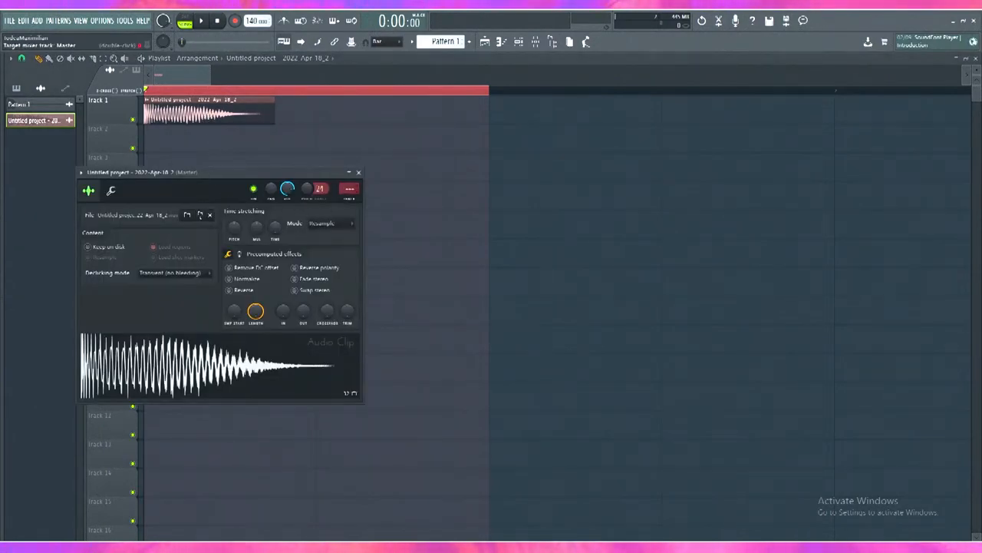
Step: Toggle the mixer and browser, then reopen the snare clip's settings
key("F9")
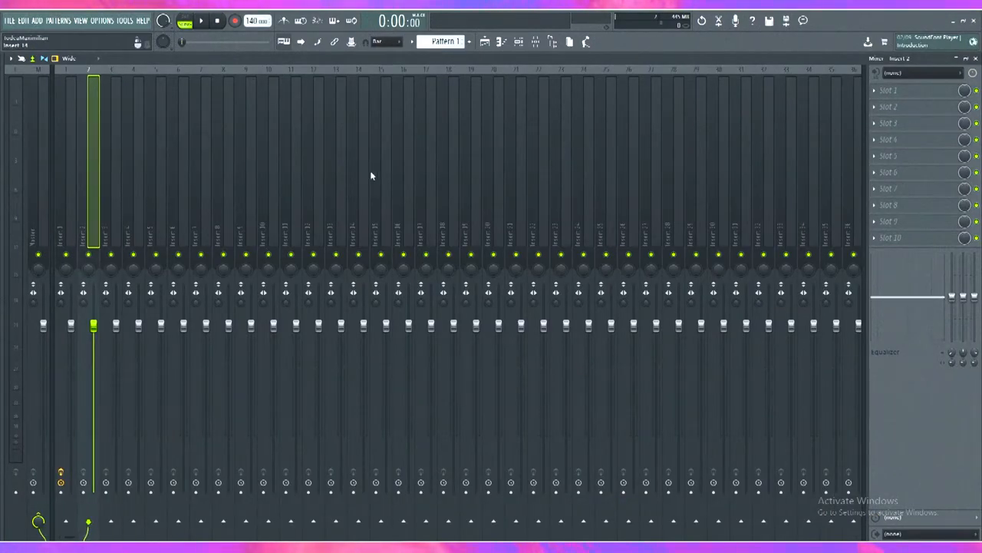
key("F9")
key("Escape")
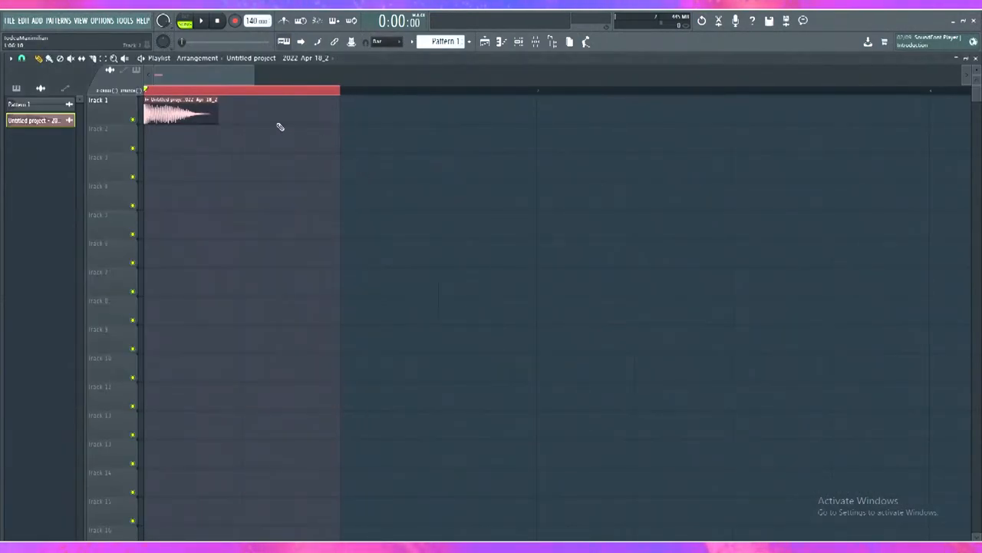
key("alt+F8")
scroll(104, 247, "up", 3)
key("alt+F8")
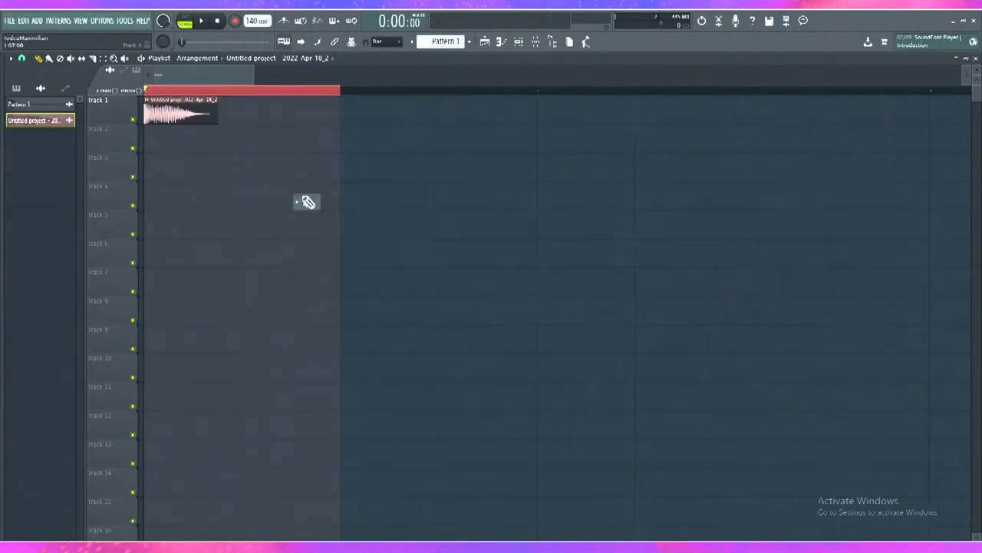
double_click(201, 121)
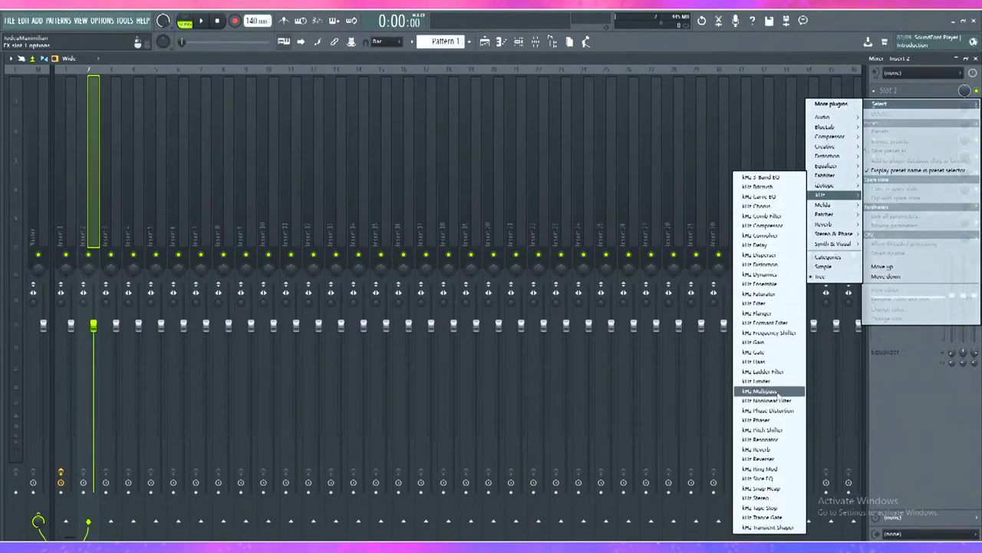
Step: Load kHz Gain on the snare's insert and set its gain value to -6 dB
left_click(768, 390)
right_click(430, 235)
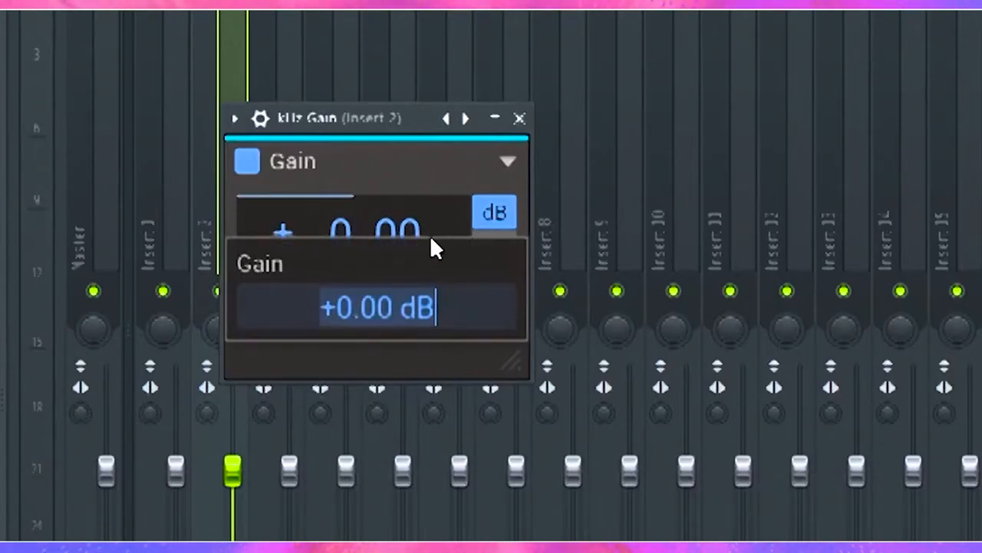
type("-6")
key("Return")
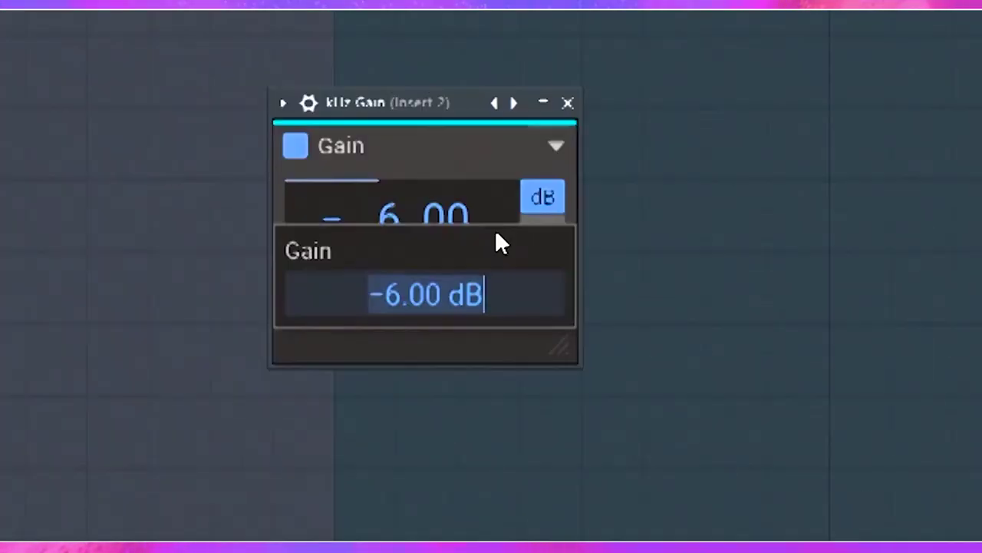
type("-1")
key("Return")
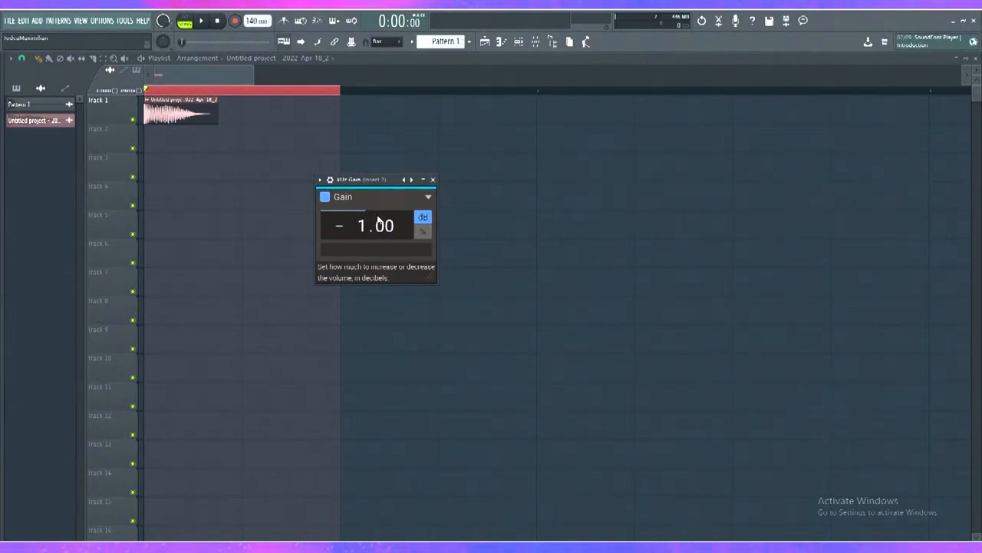
left_click(535, 42)
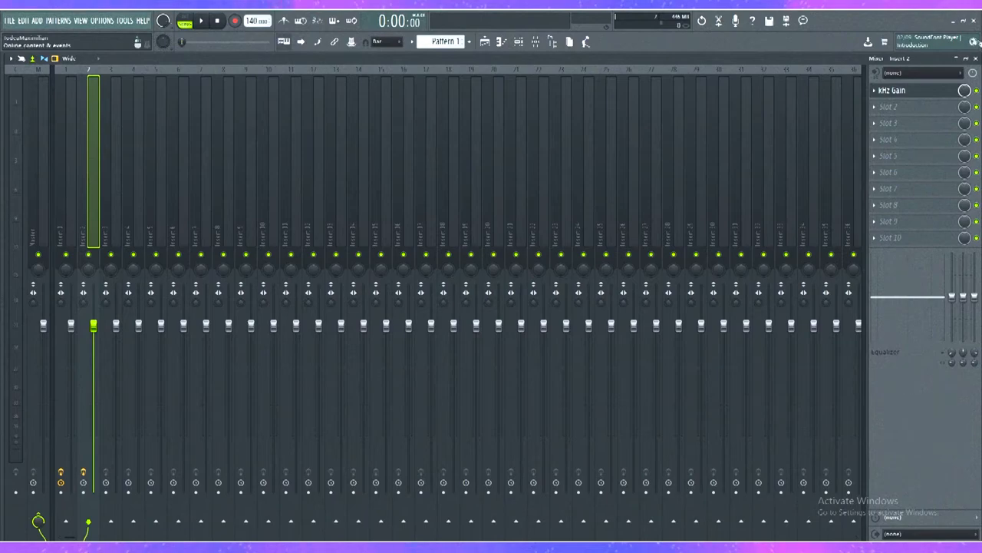
key("F9")
left_click_drag(369, 182, 426, 178)
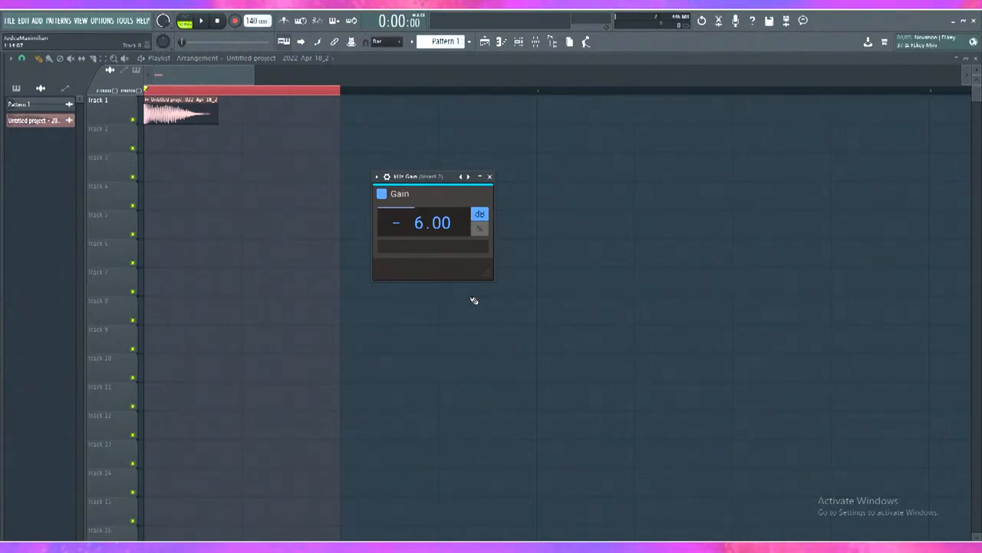
Step: Load Fruity Parametric EQ 2 into slot 2, try a band 1 low cut, then undo it to flat
left_click(490, 176)
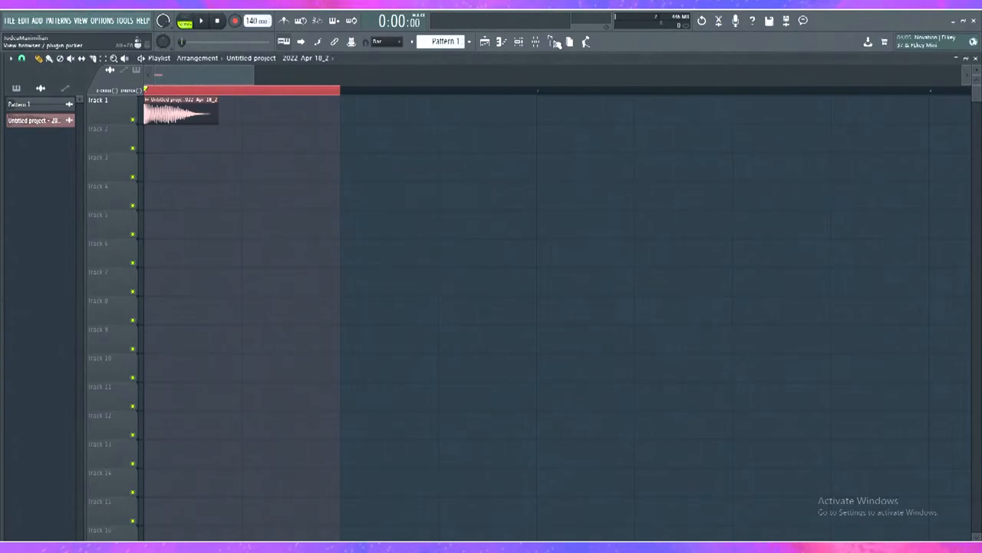
left_click(537, 42)
left_click(890, 107)
mouse_move(825, 192)
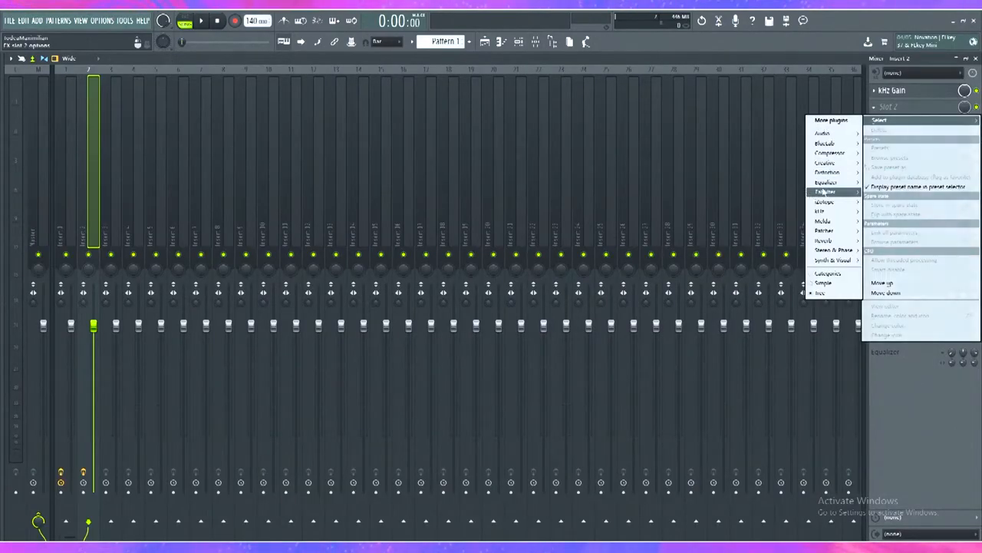
left_click(767, 240)
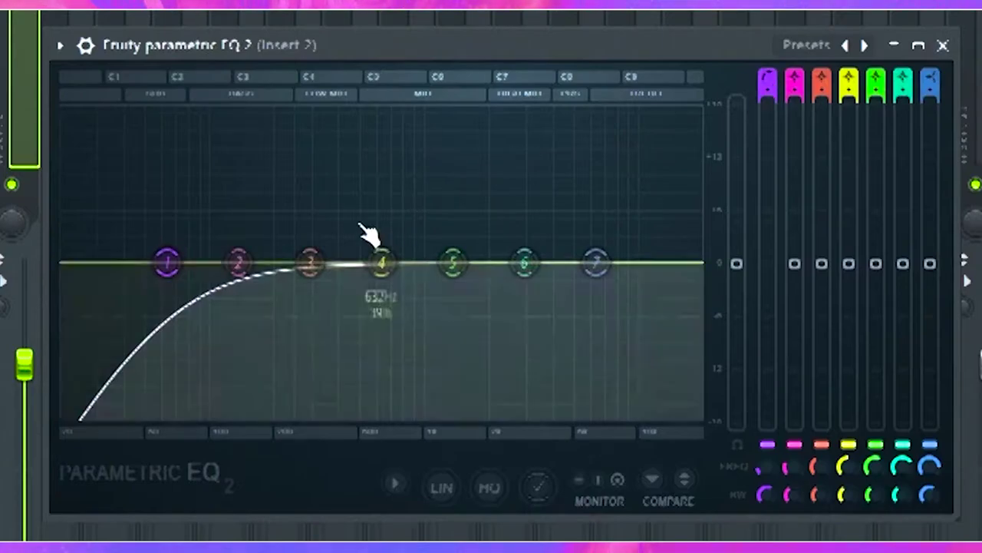
left_click_drag(167, 263, 61, 263)
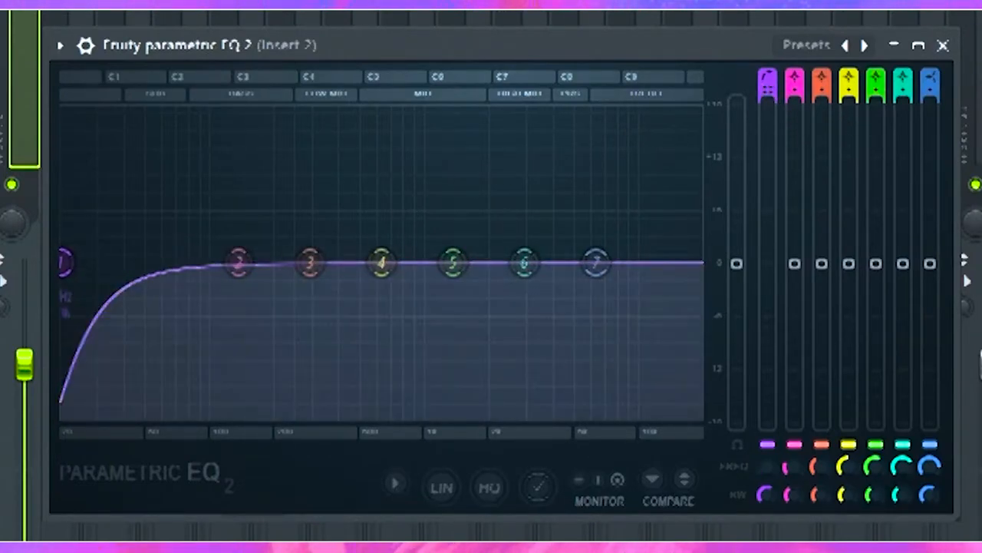
key("ctrl+z")
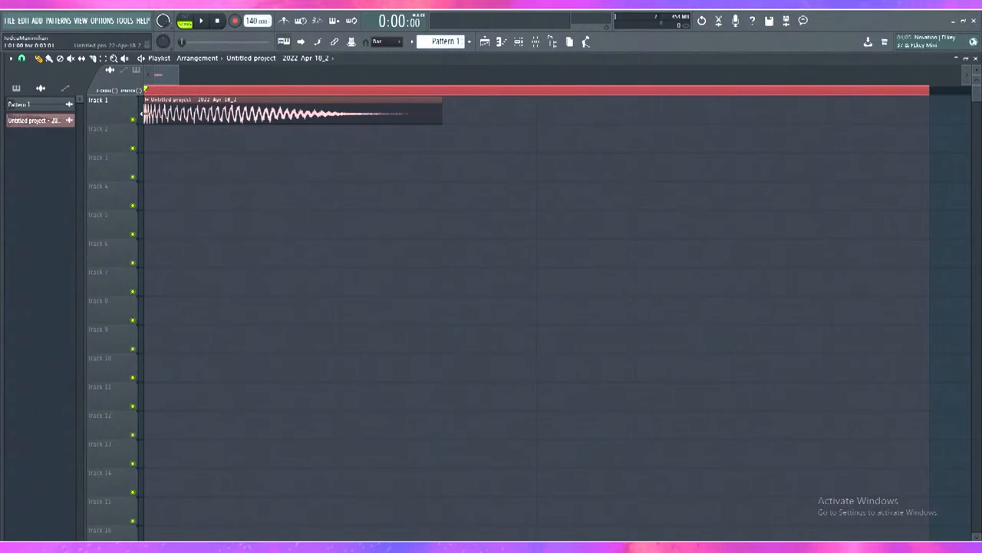
Step: Check the insert's Gain, clear the time selection and consolidate the snare clip to a rendered audio clip
key("F9")
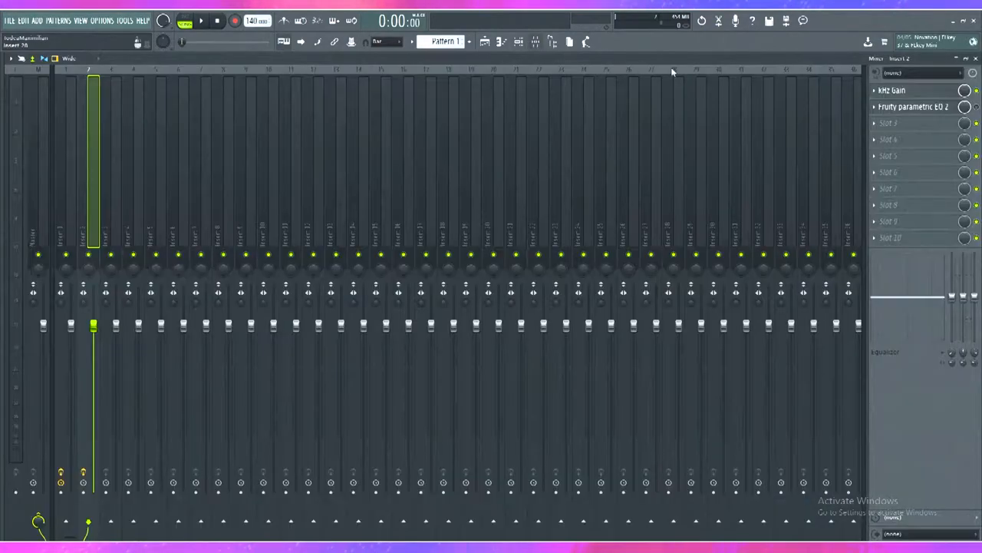
left_click(914, 90)
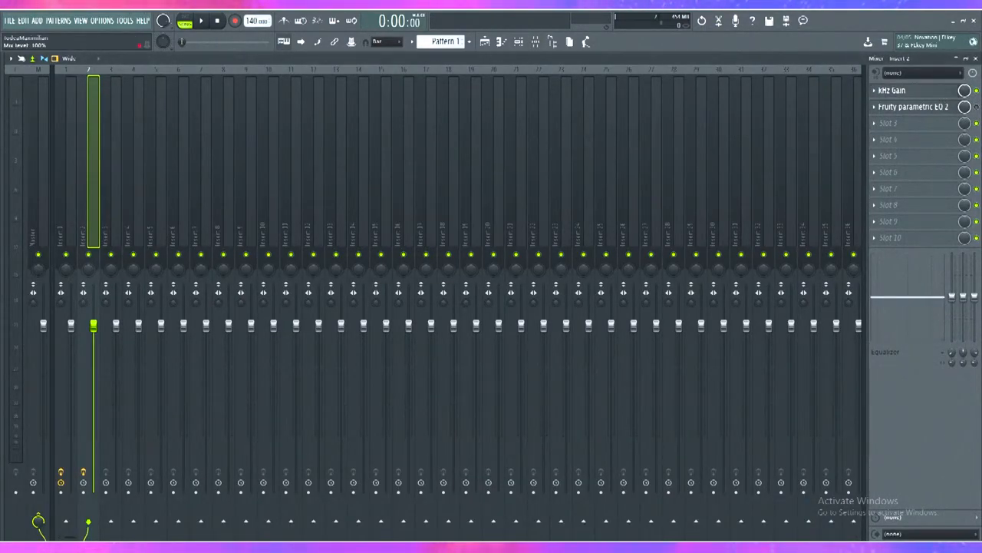
left_click(975, 60)
left_click(148, 92)
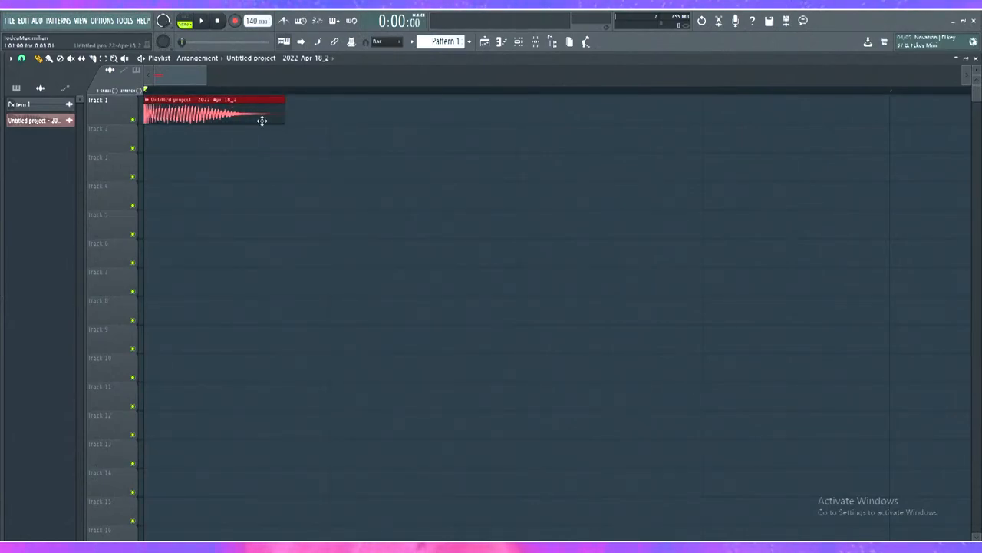
key("ctrl+alt+c")
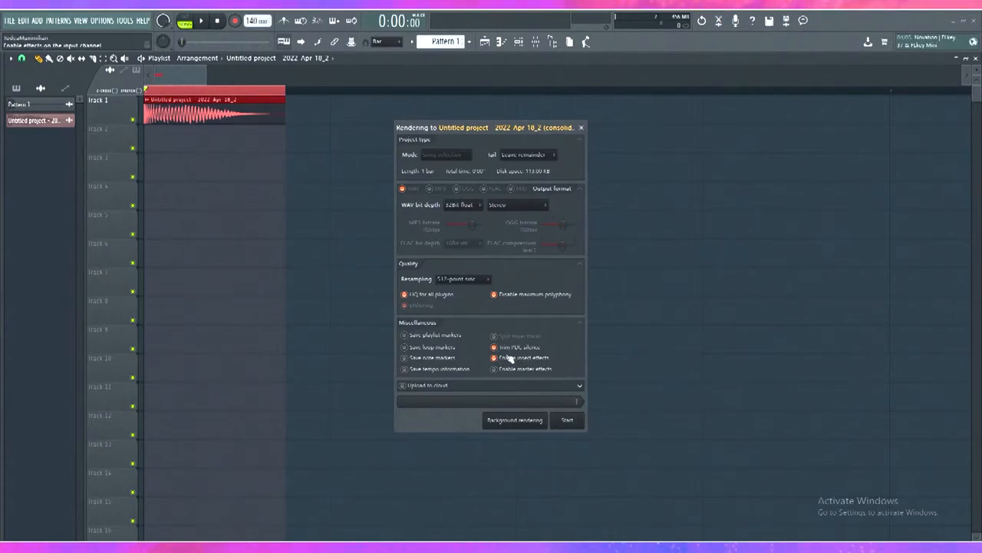
left_click(567, 419)
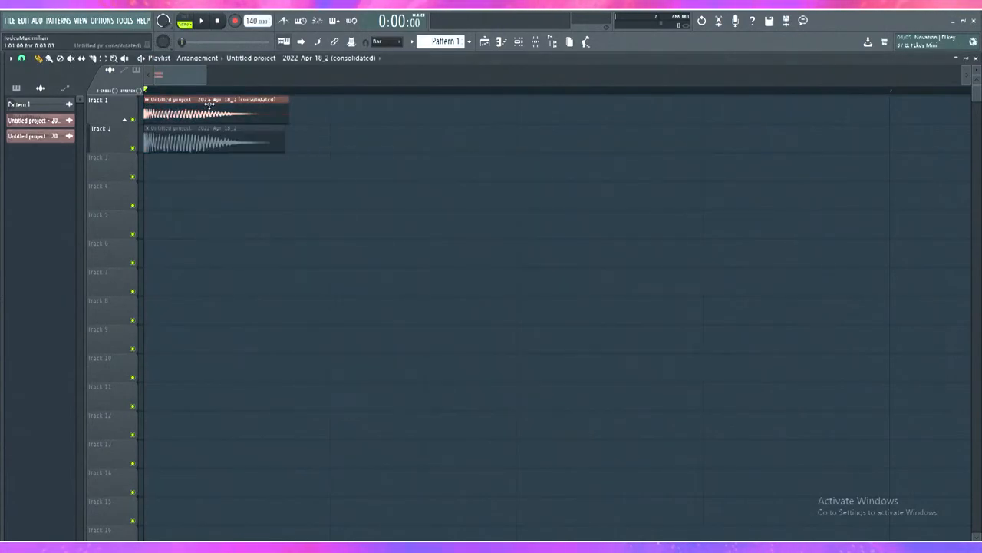
Step: Consolidate the snare clip again into a second clip (#2) on Track 2 above the previous one
double_click(209, 99)
scroll(153, 100, "down", 5)
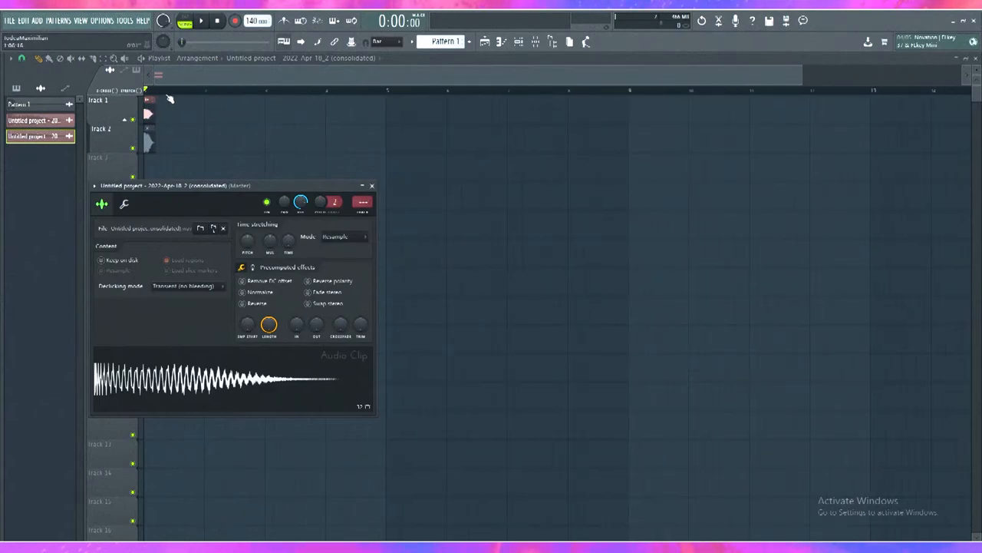
scroll(151, 100, "up", 5)
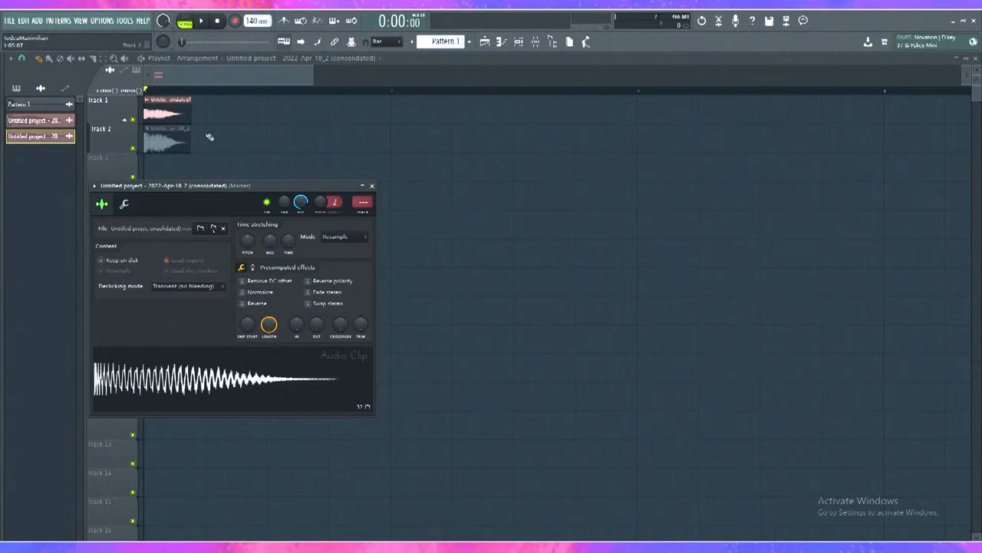
left_click(373, 187)
left_click_drag(165, 115, 165, 138)
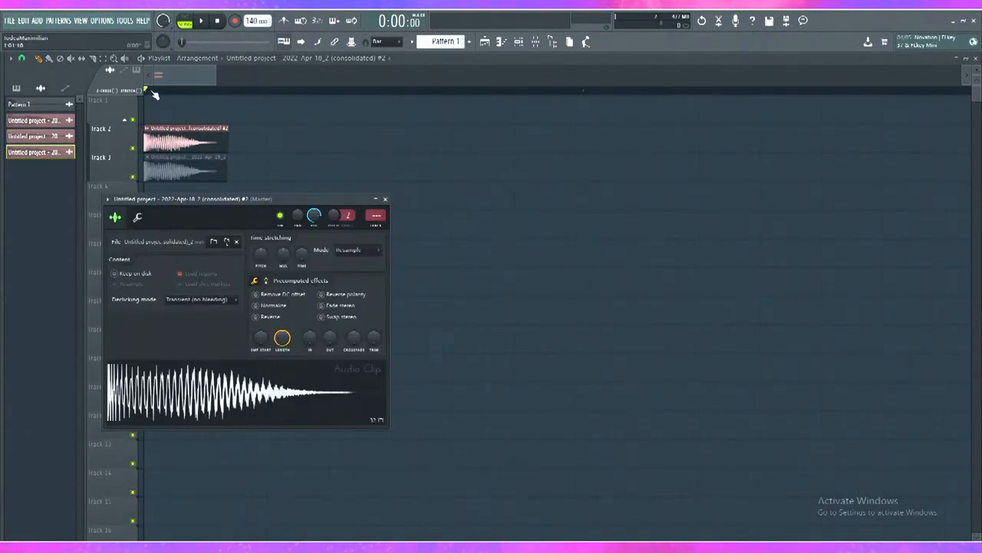
scroll(154, 94, "up", 3)
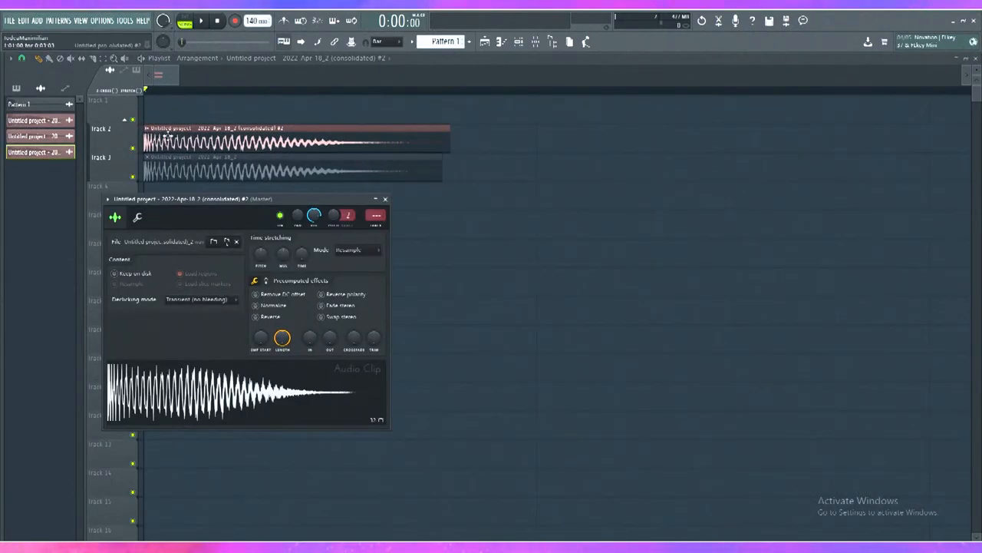
left_click(384, 199)
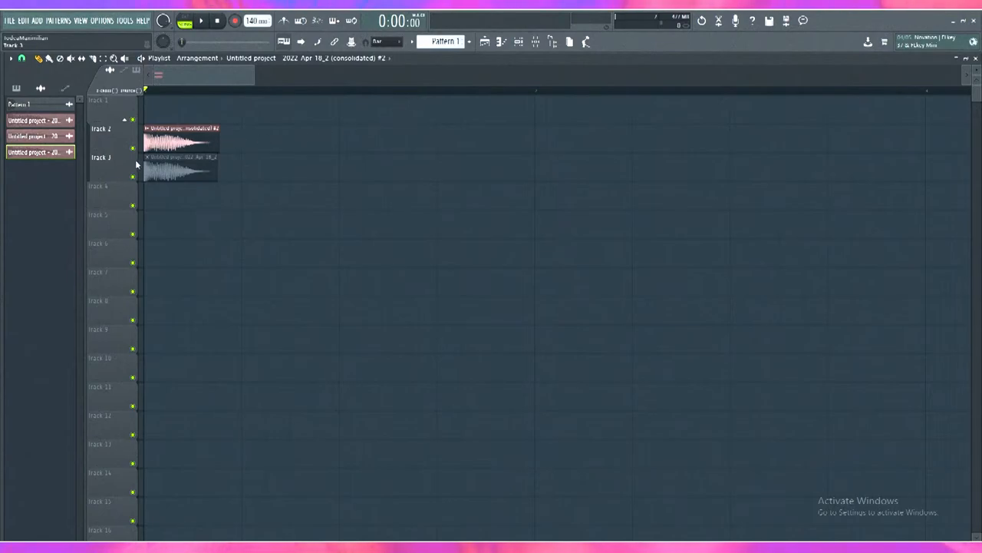
Step: Shrink FL Studio aside and drag the exported snare WAV from the desktop into the playlist
left_click(964, 21)
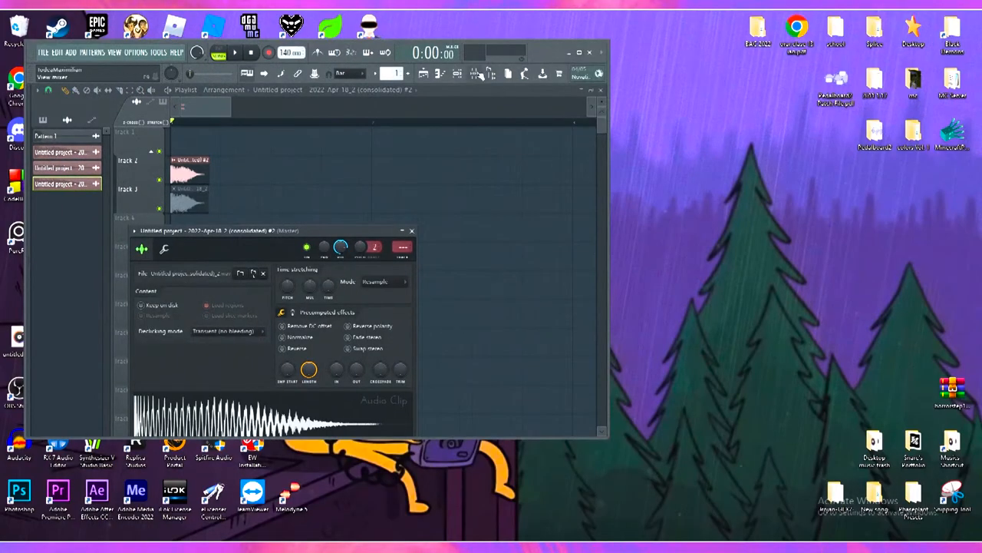
left_click_drag(146, 10, 430, 57)
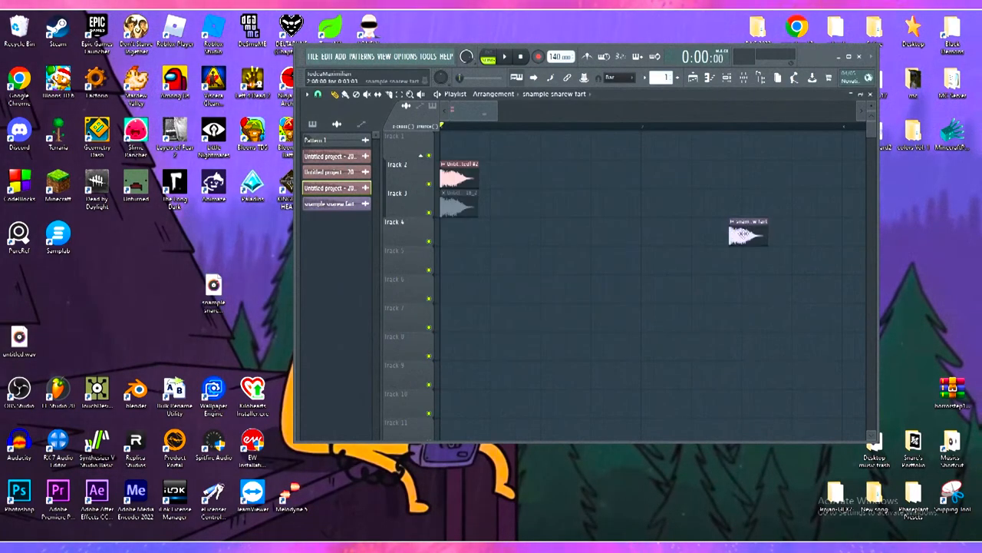
left_click_drag(726, 227, 653, 173)
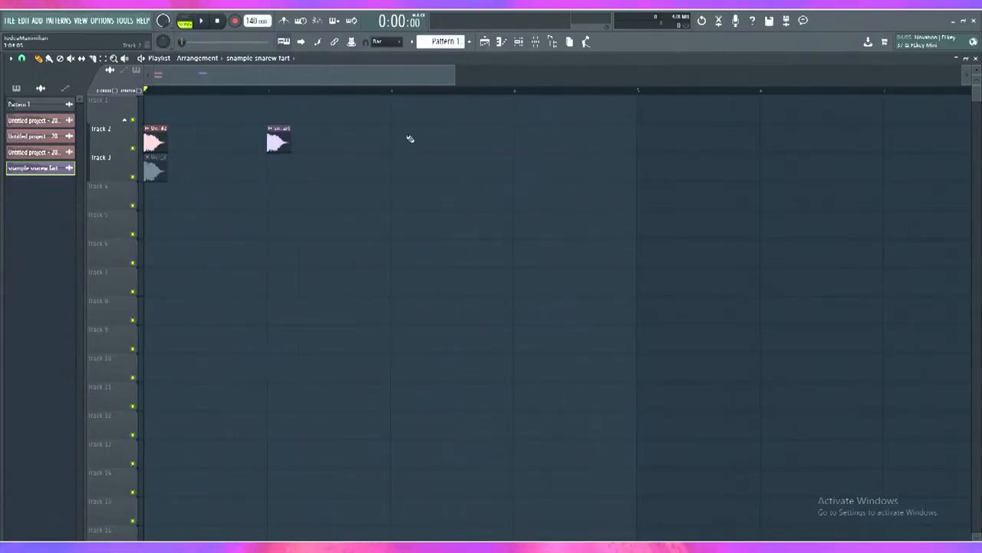
Step: Delete all clips from the playlist and bring up the Channel Rack
right_click(154, 154)
left_click(223, 180)
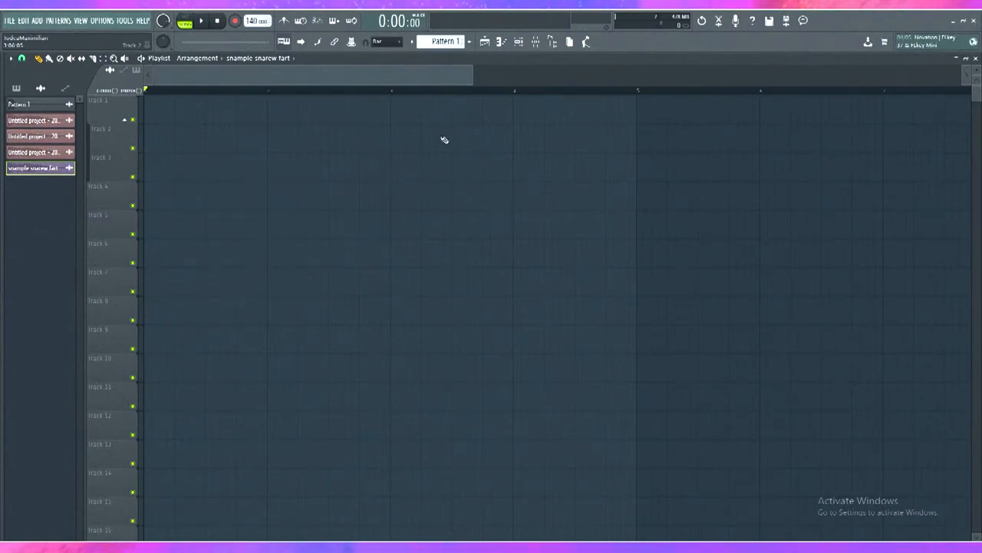
left_click(535, 42)
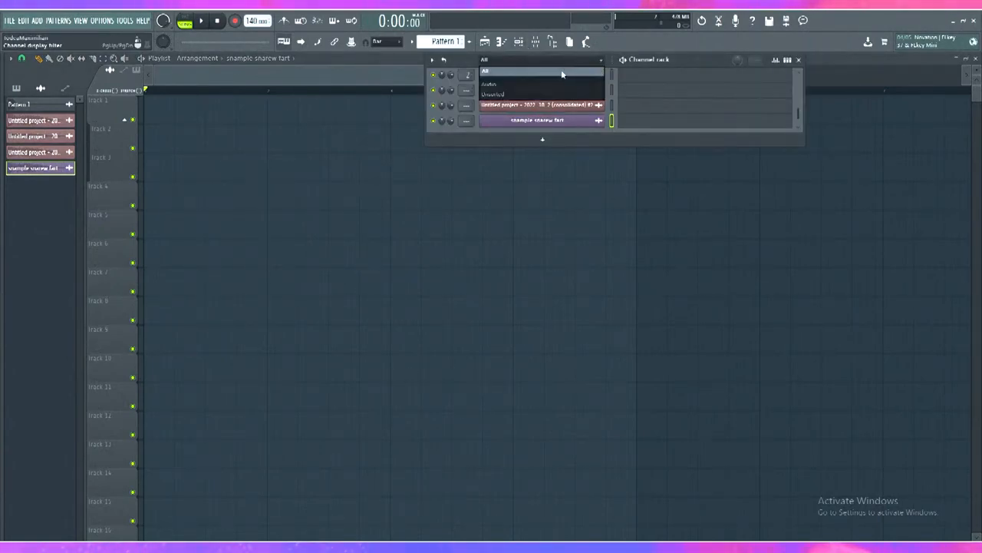
Step: Open the Phase Plant snare patch from the Channel Rack to review its generator layers
left_click(537, 107)
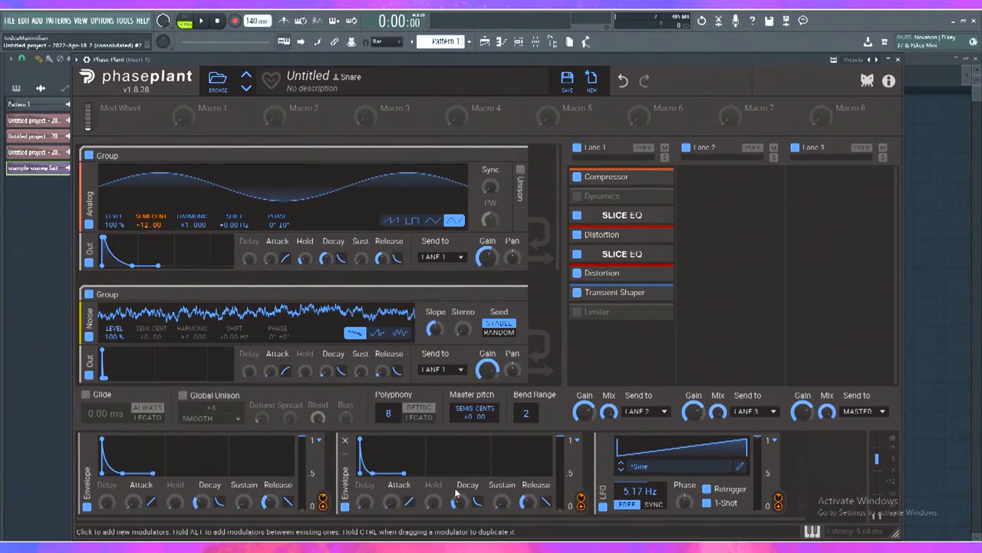
scroll(194, 283, "down", 1)
scroll(194, 282, "down", 1)
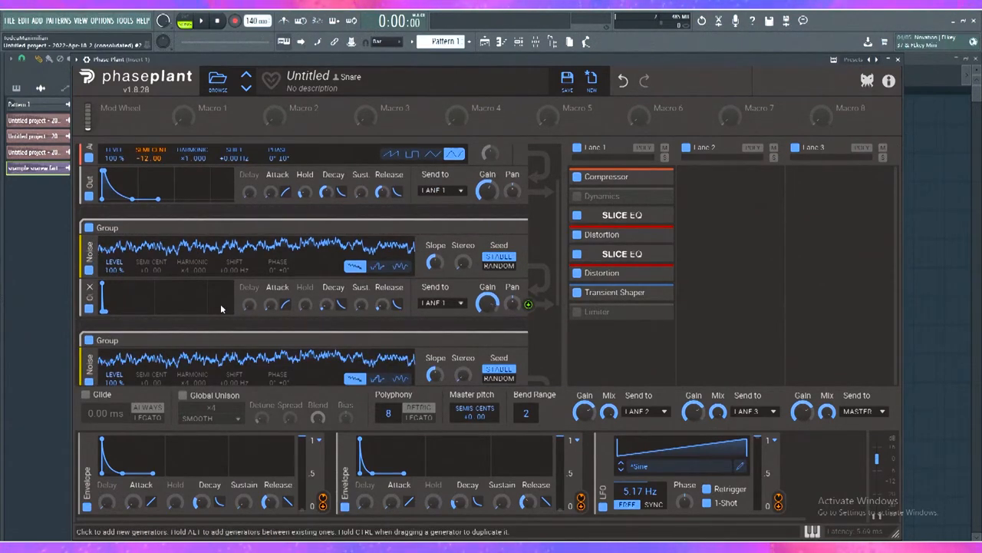
scroll(153, 268, "down", 1)
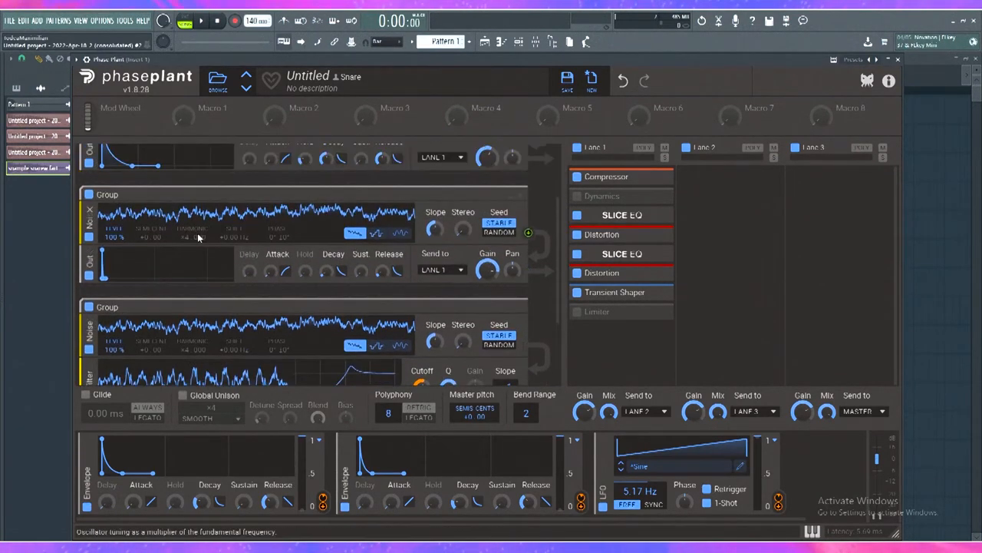
scroll(299, 223, "down", 2)
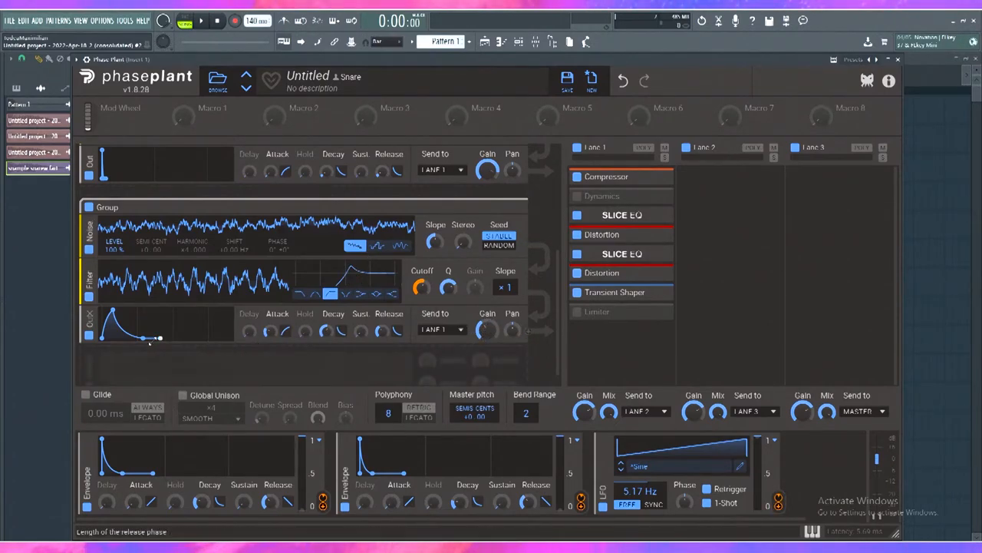
scroll(146, 341, "down", 2)
scroll(153, 230, "up", 2)
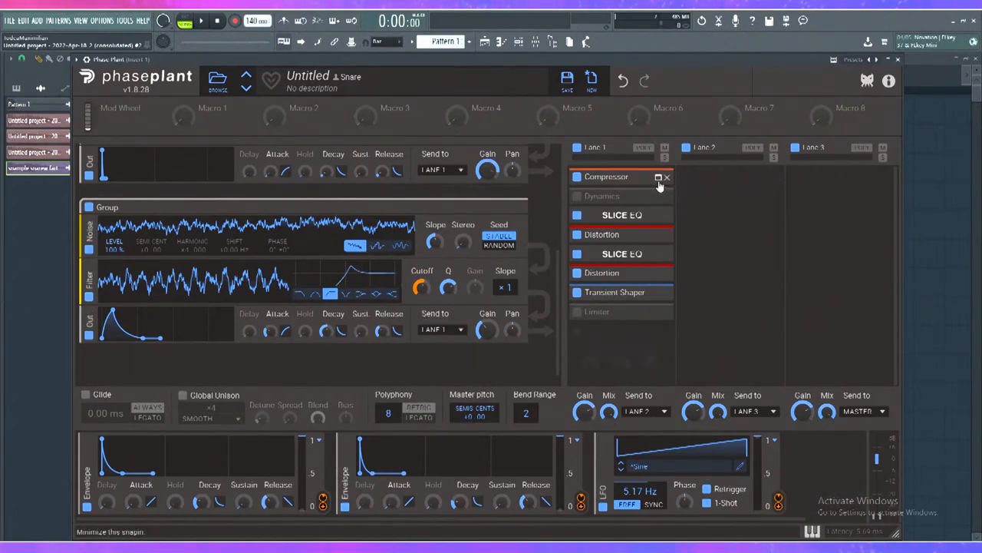
Step: Review the Compressor, Dynamics and first SLICE EQ snapins in the snare patch's effect chain
left_click(659, 178)
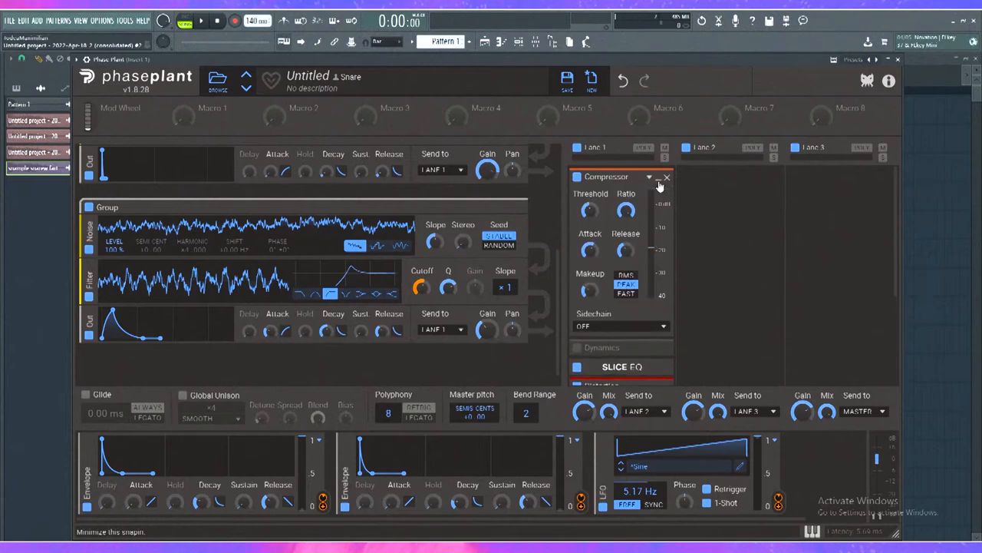
left_click(659, 178)
left_click(658, 197)
left_click(659, 197)
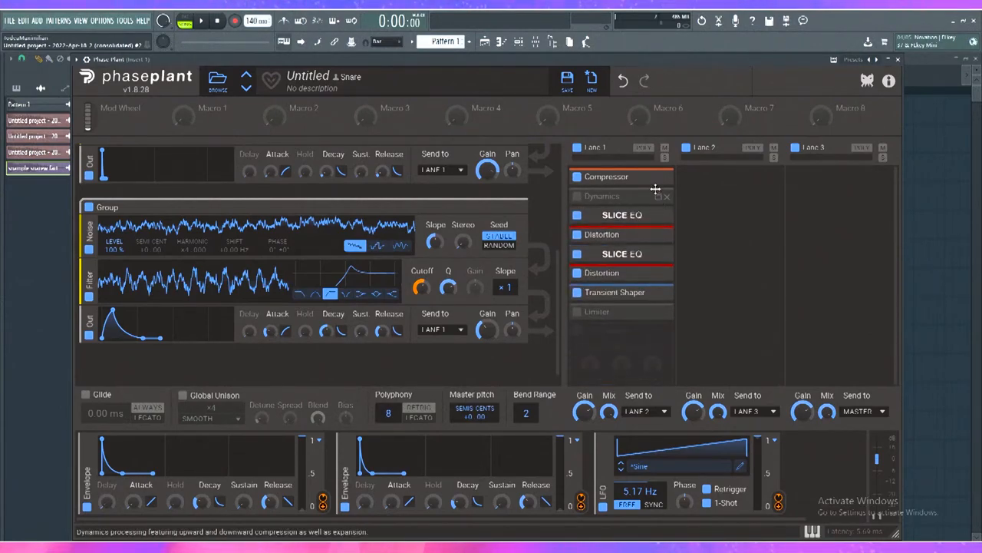
left_click(659, 178)
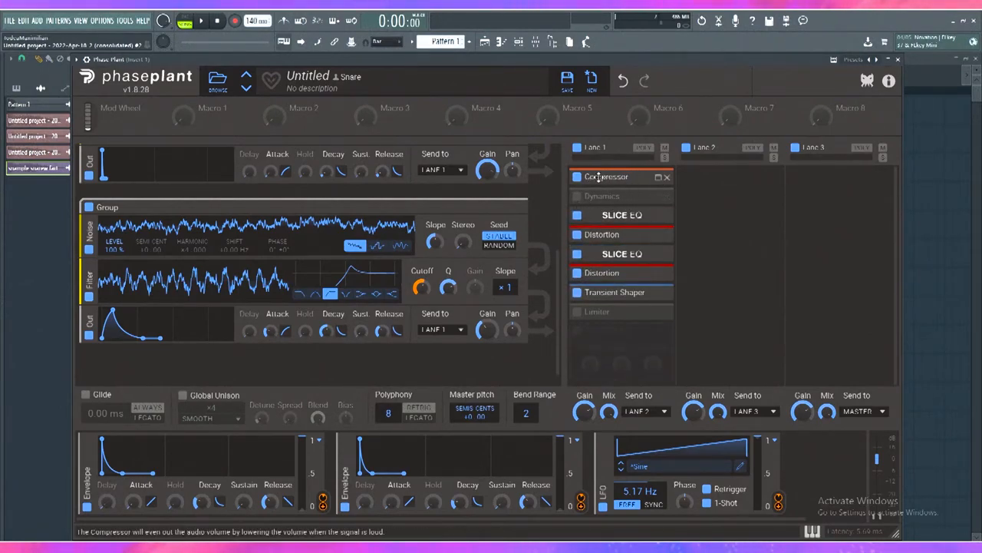
left_click(657, 216)
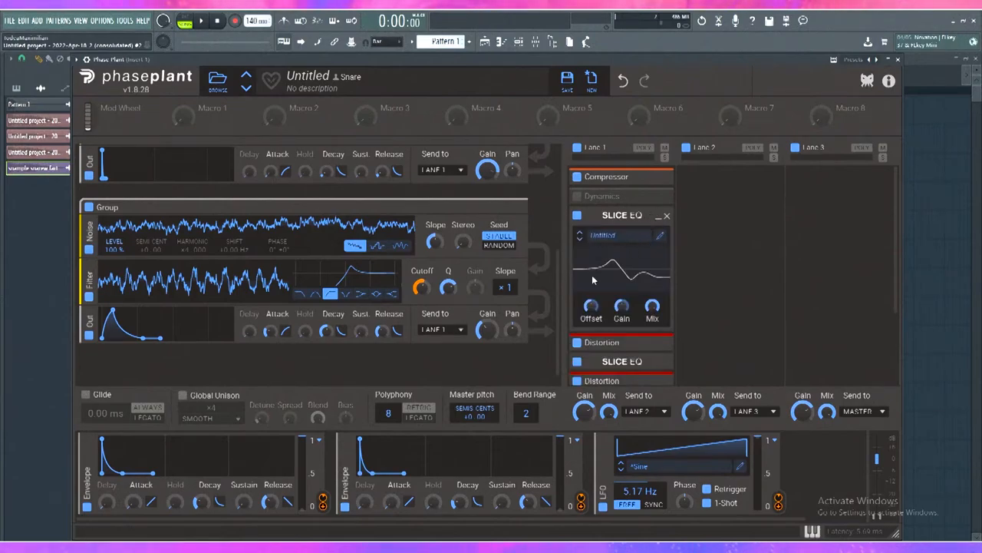
left_click(657, 217)
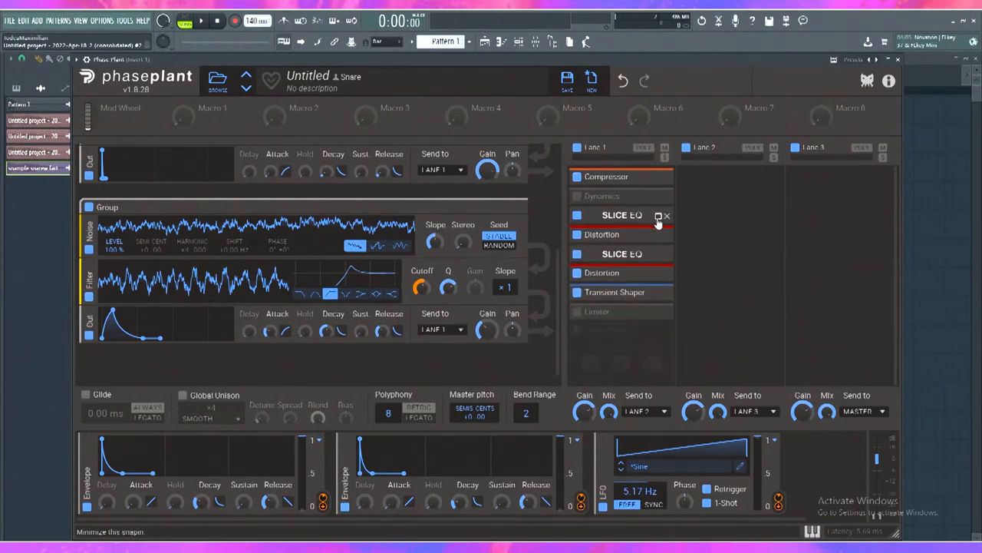
Step: Review the Distortion, second SLICE EQ and Transient Shaper snapins, then collapse them
left_click(657, 236)
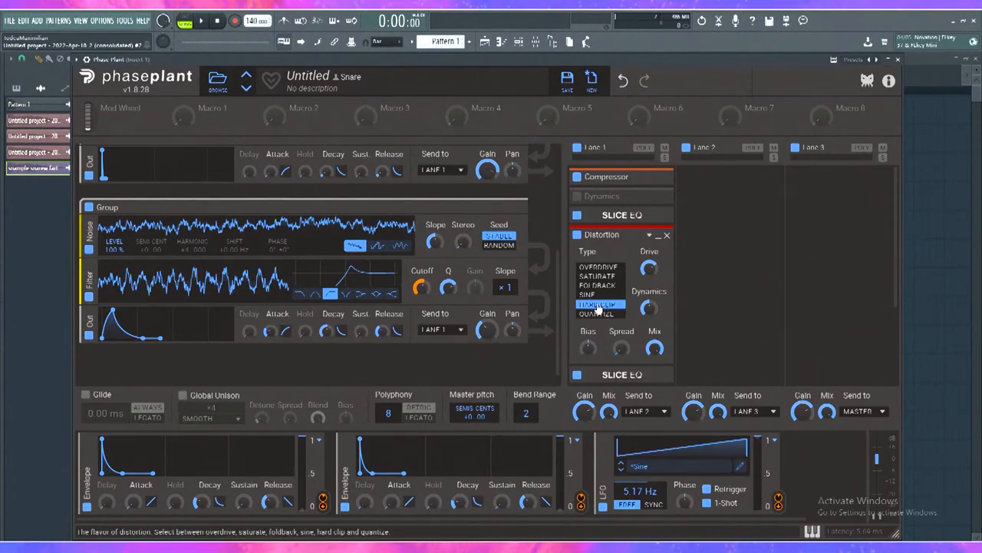
left_click(657, 234)
left_click(660, 256)
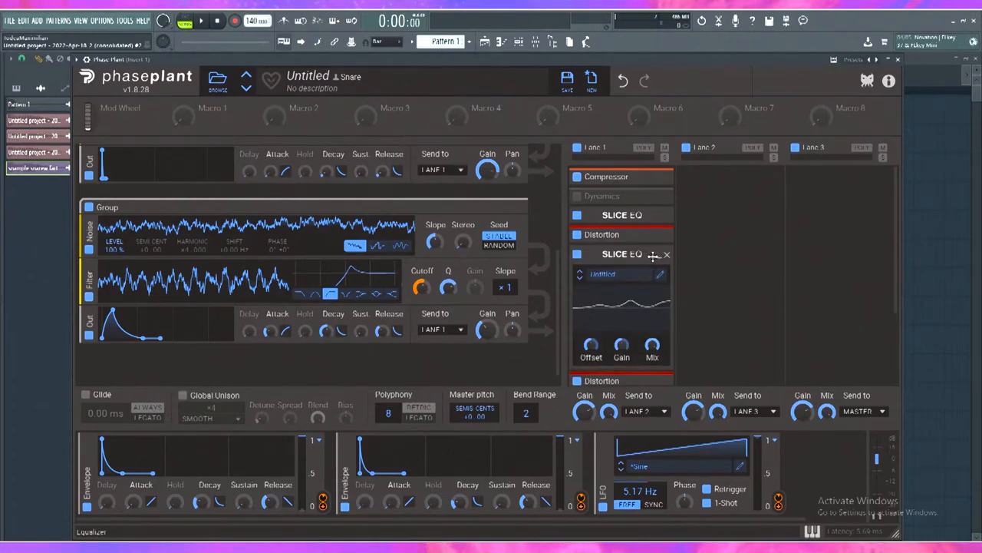
left_click(657, 256)
left_click(657, 274)
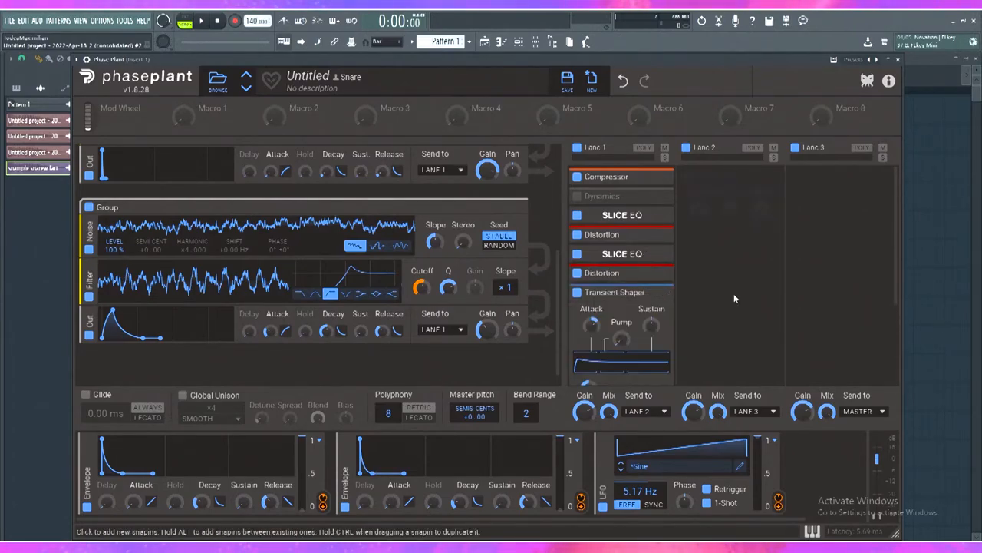
left_click(657, 292)
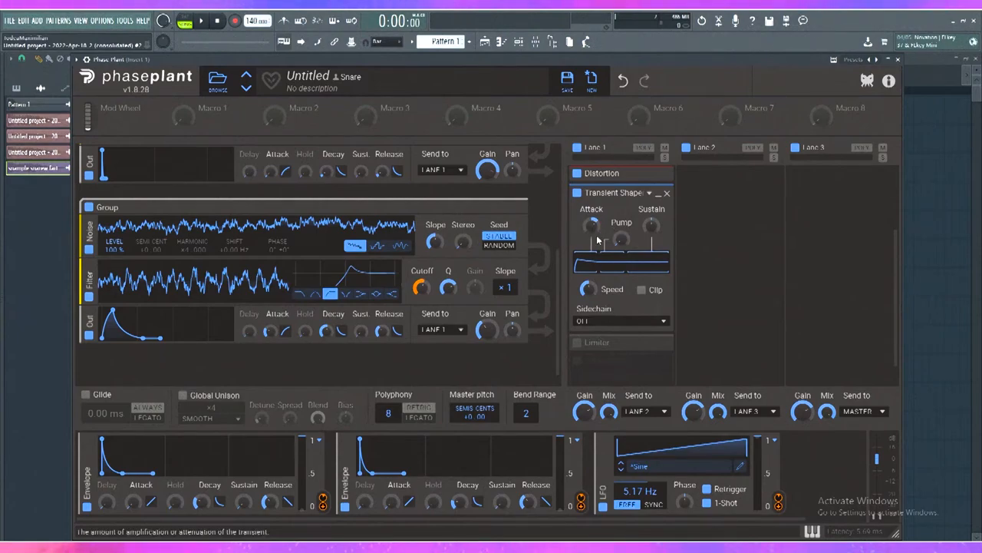
left_click(658, 193)
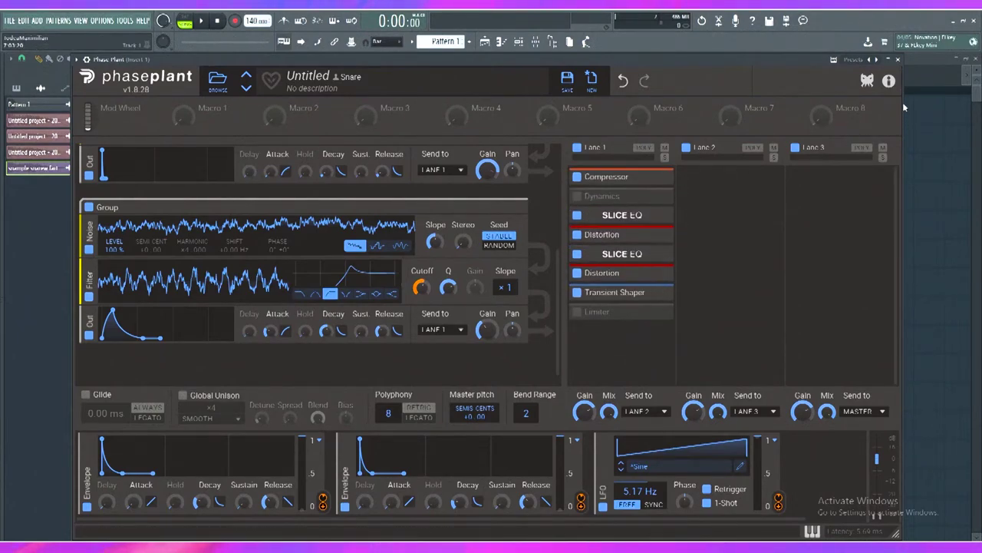
Step: Close the Phase Plant window and bring up the mixer
left_click(898, 59)
key("F9")
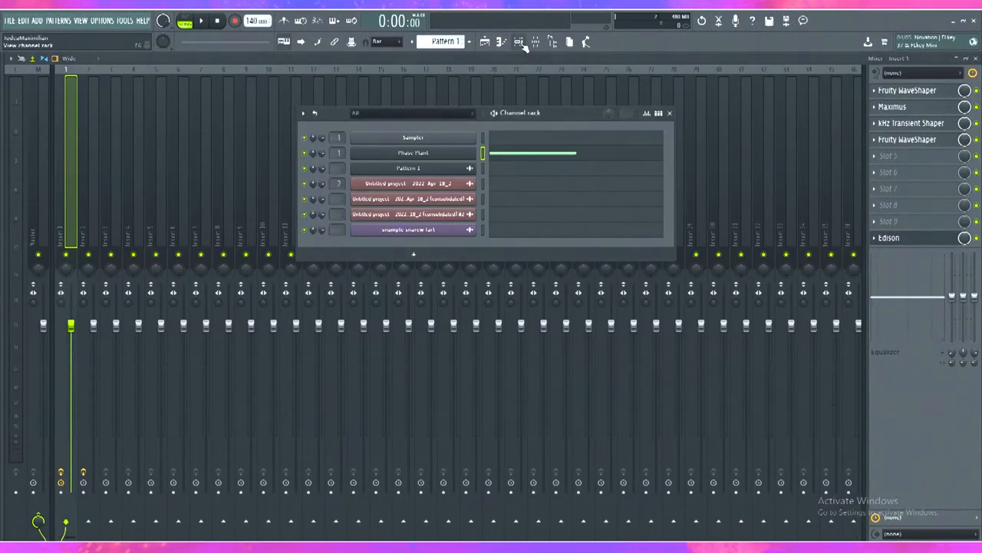
Step: Check the insert's Fruity WaveShaper and Maximus, viewing the Master band compression curve
left_click(921, 90)
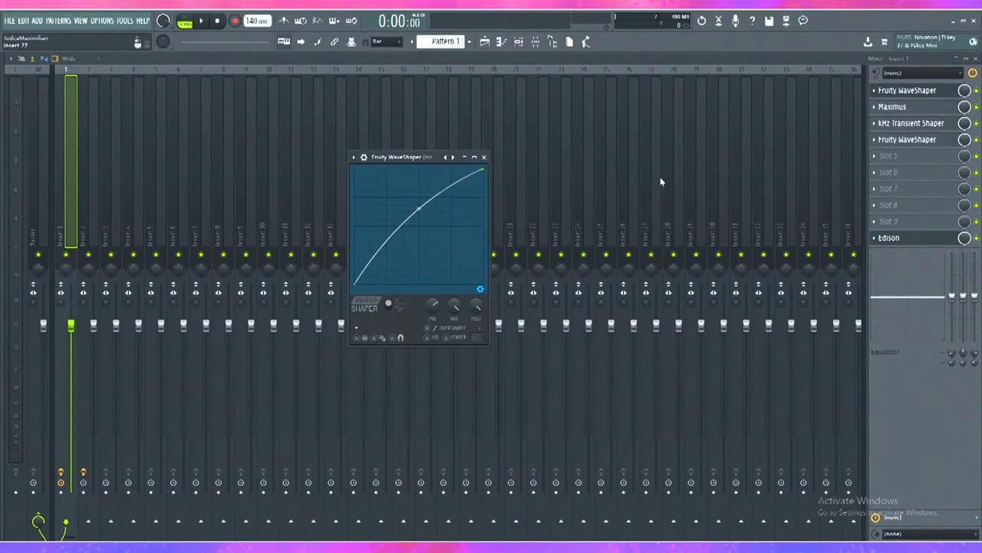
left_click(464, 157)
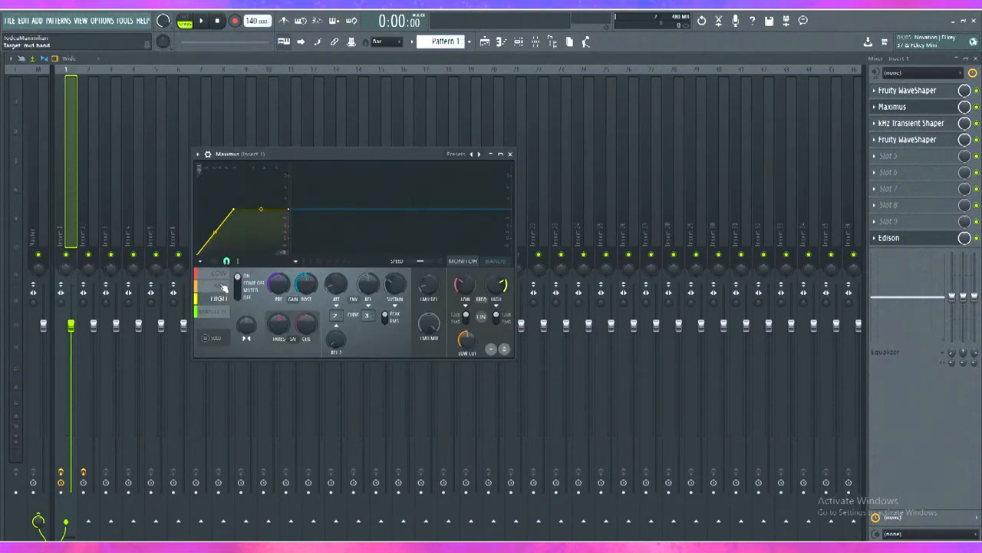
left_click(217, 311)
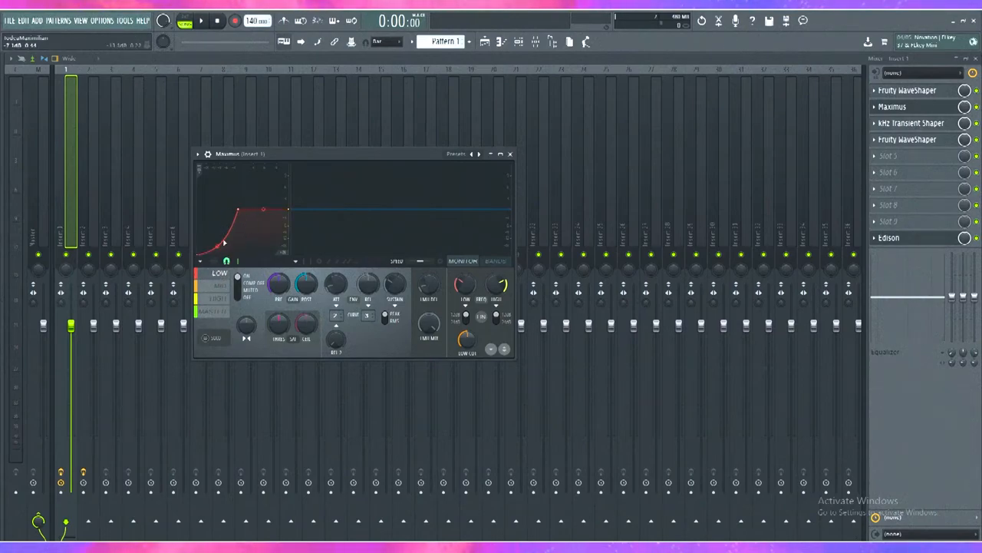
left_click(509, 153)
Step: Check the kHz Transient Shaper and second WaveShaper, ending with the Edison snare recording open
left_click(910, 122)
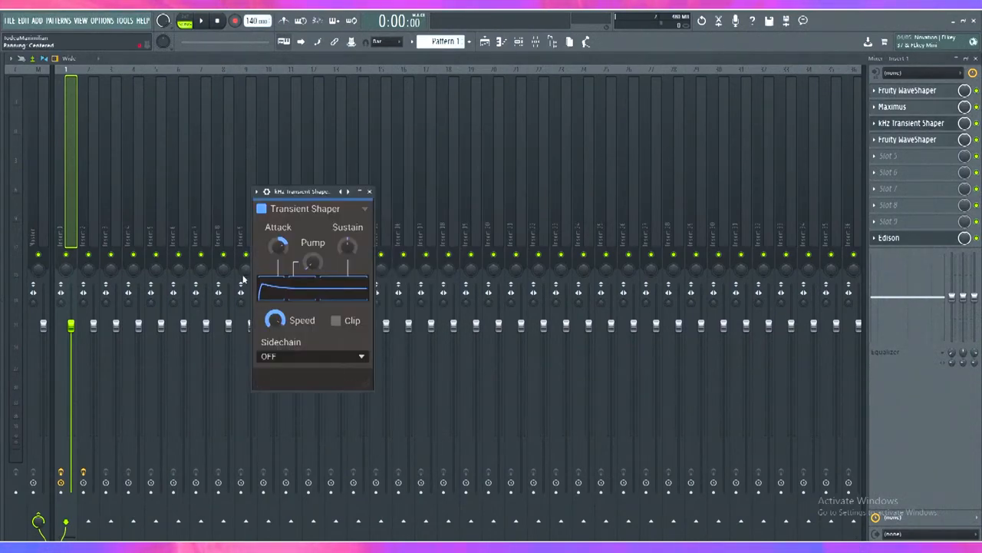
left_click(370, 192)
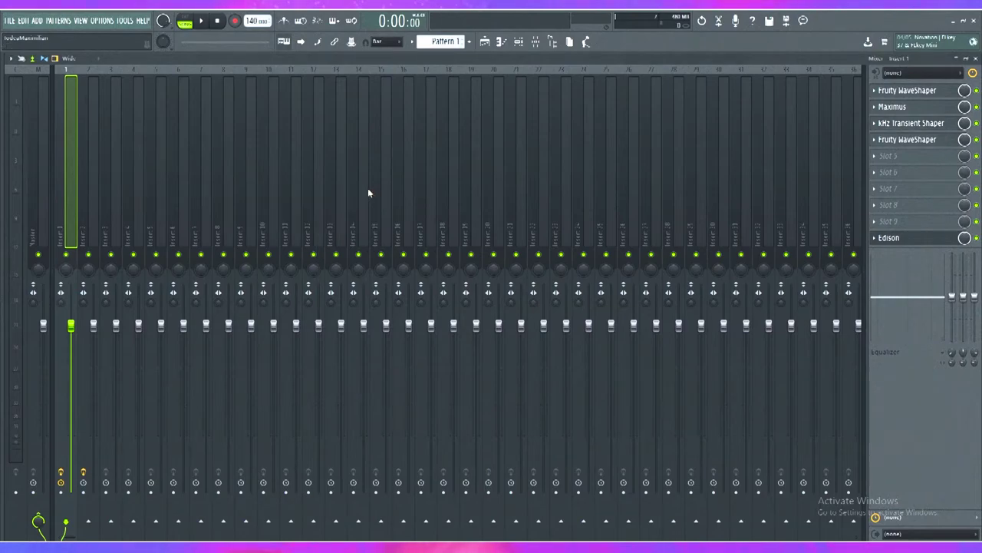
left_click(908, 140)
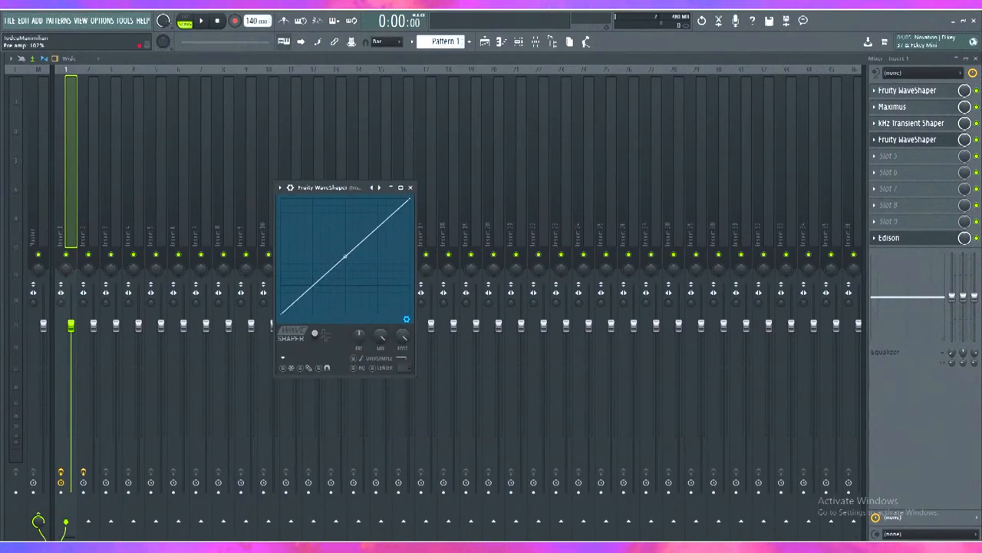
left_click(412, 189)
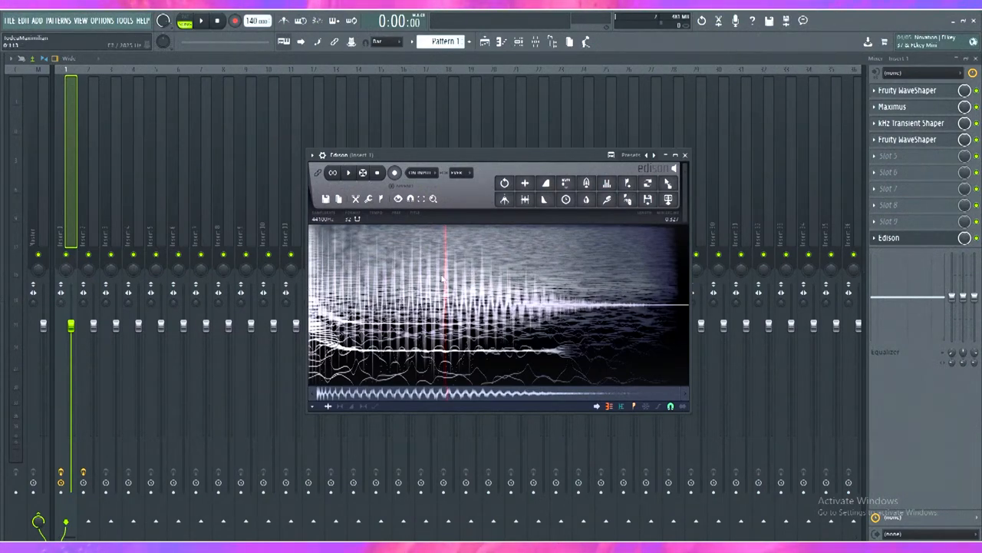
Step: Close Edison, check the kHz Gain plugin on Insert 2, and return to the playlist arrangement
key("F5")
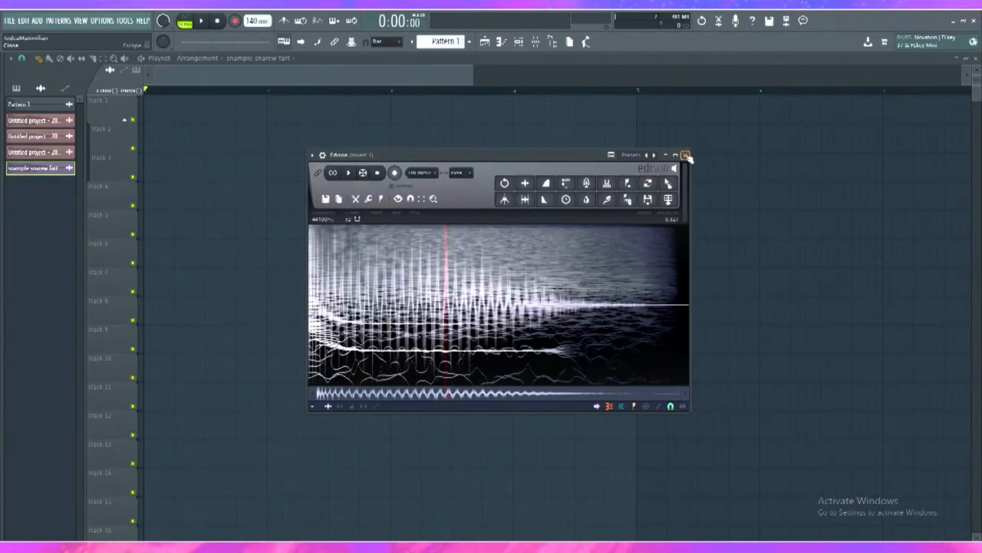
left_click(684, 154)
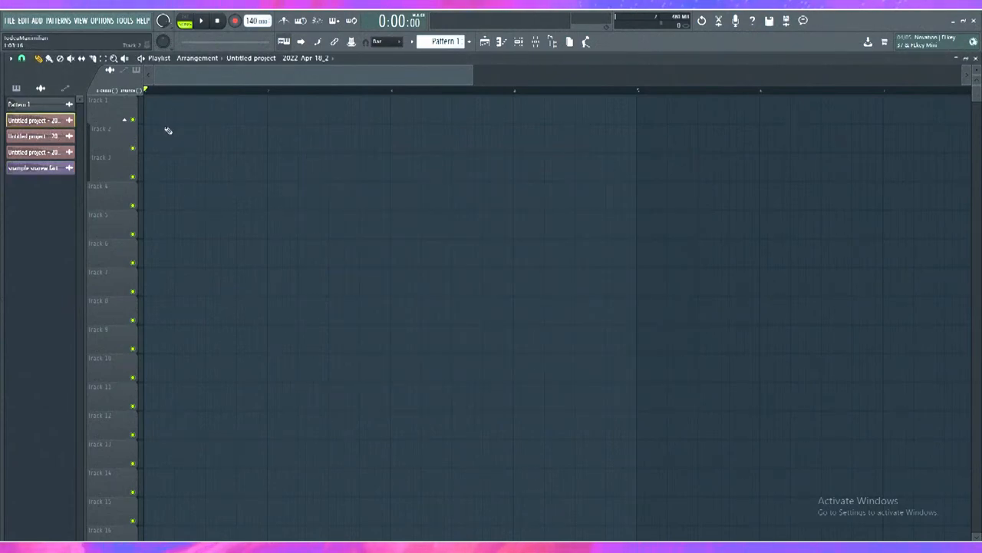
left_click(519, 41)
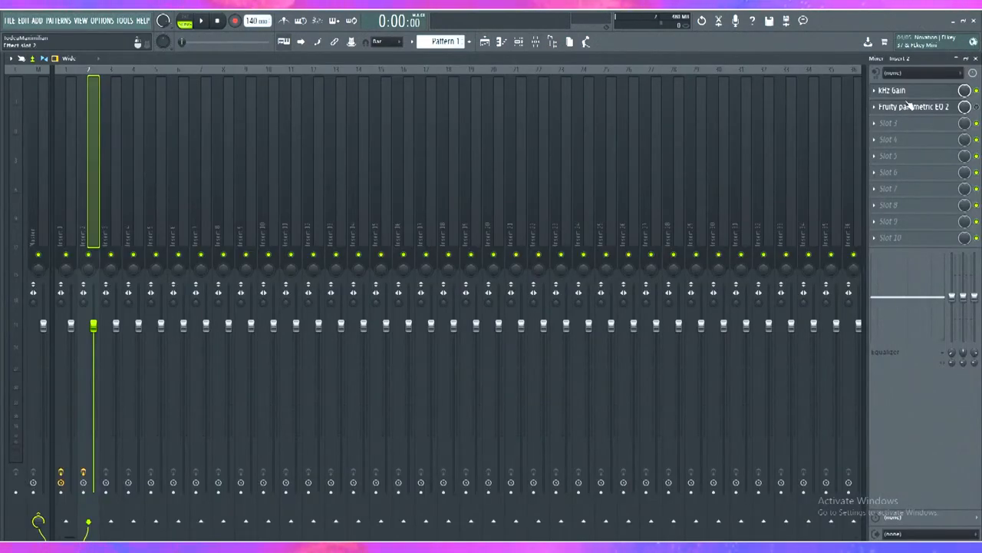
left_click(905, 91)
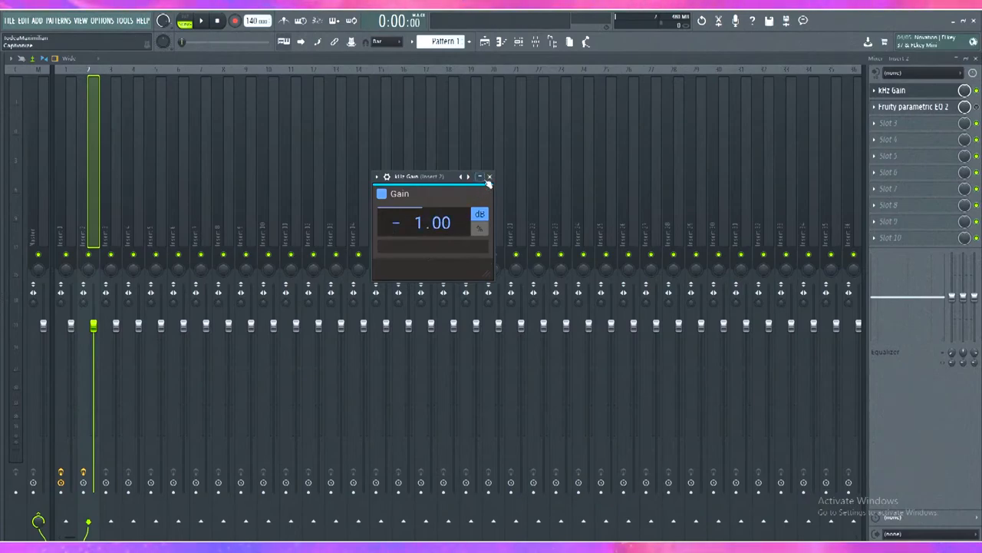
left_click(489, 177)
key("F5")
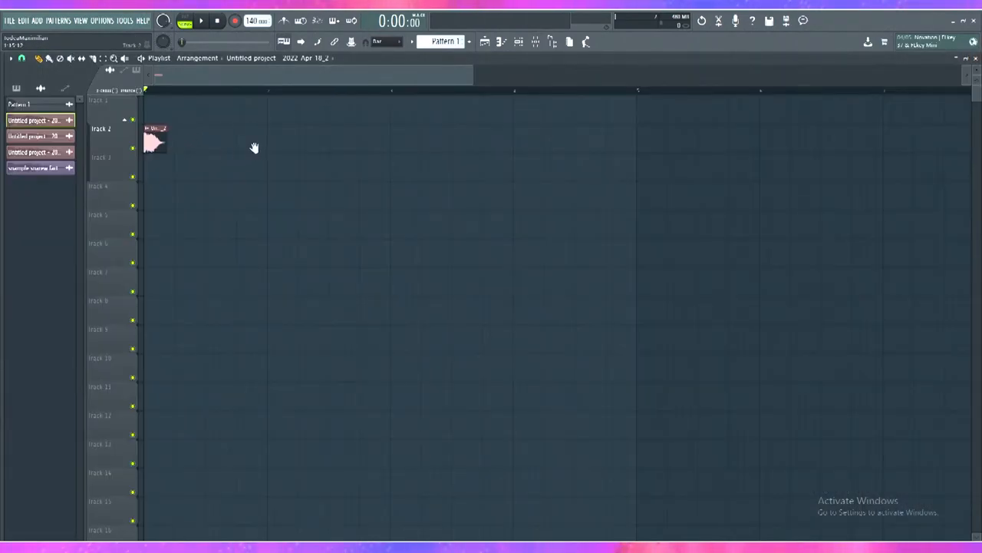
key("KP_Add")
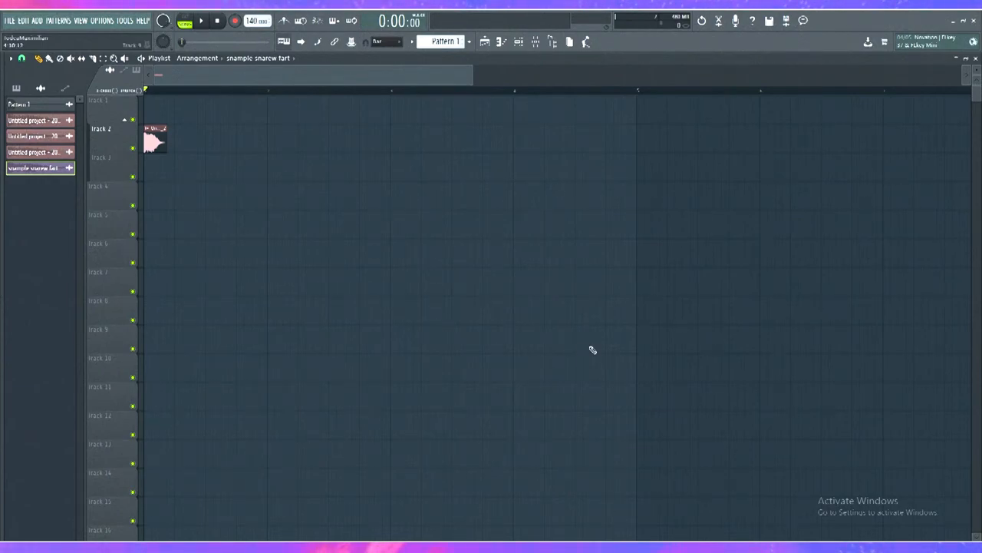
Step: Reopen the Phase Plant patch to inspect its effects, then close it and the channel rack
left_click(519, 43)
left_click(412, 152)
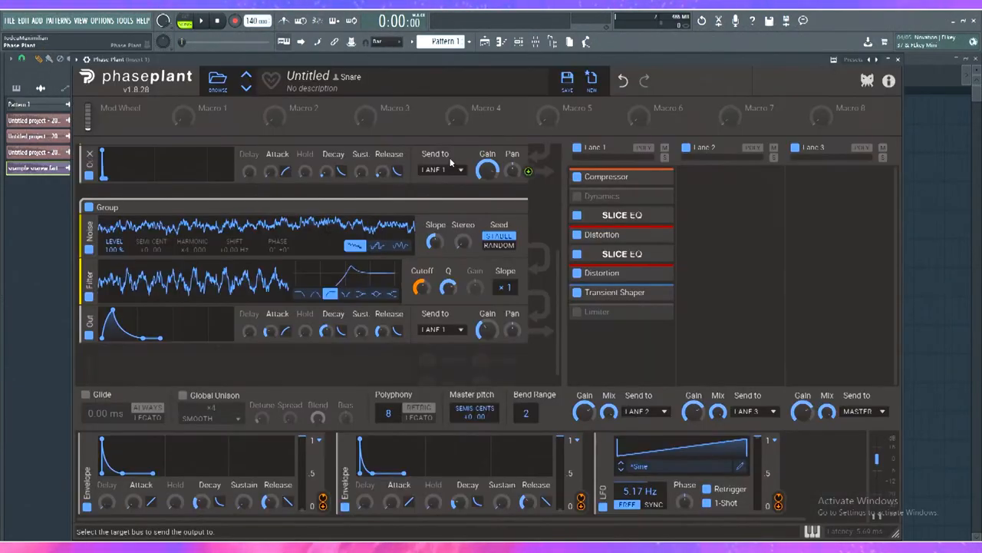
left_click(659, 295)
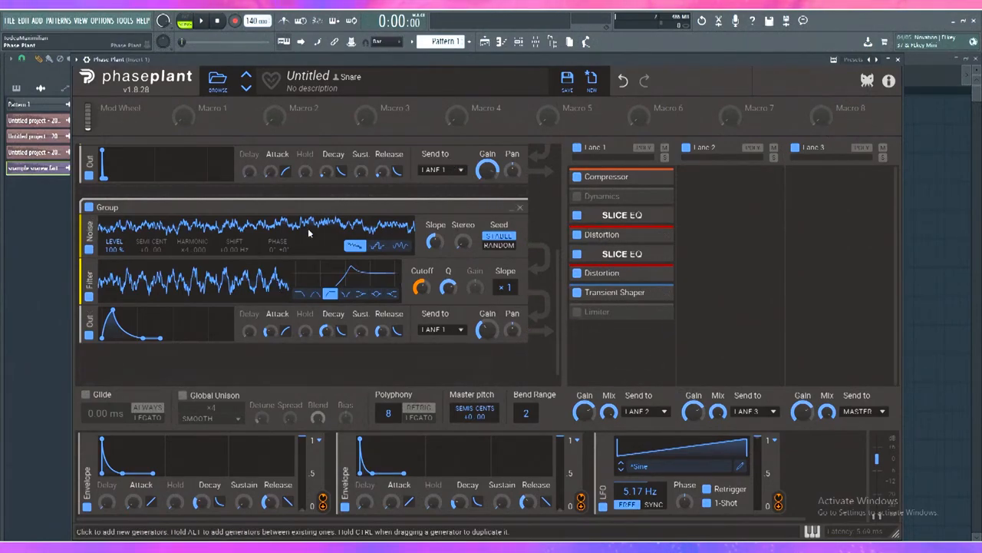
scroll(300, 240, "up", 3)
scroll(222, 297, "down", 2)
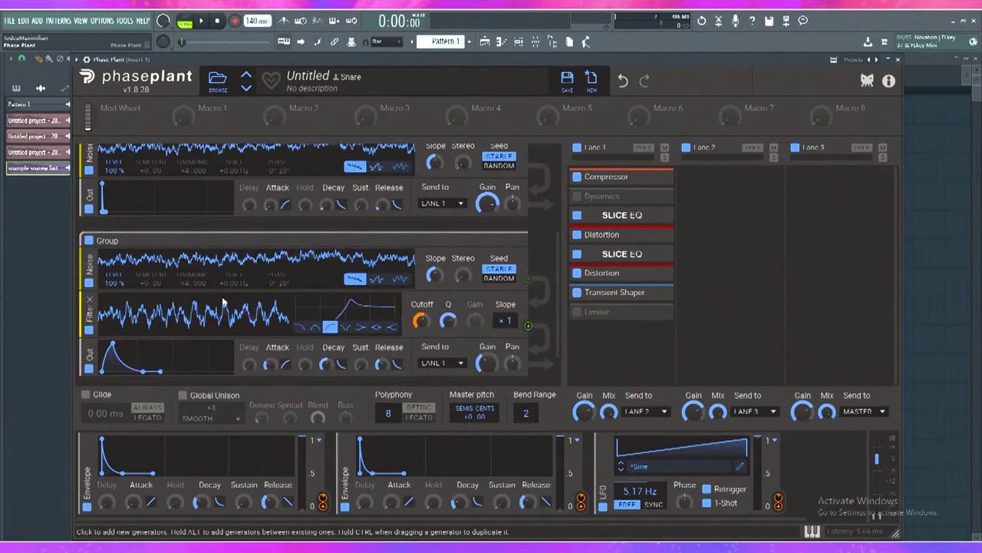
left_click(900, 61)
left_click(670, 113)
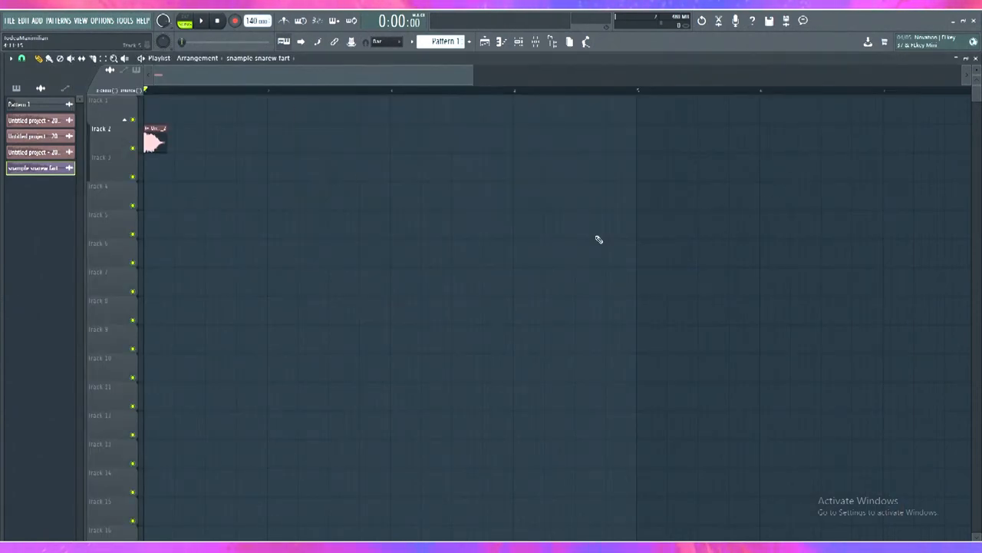